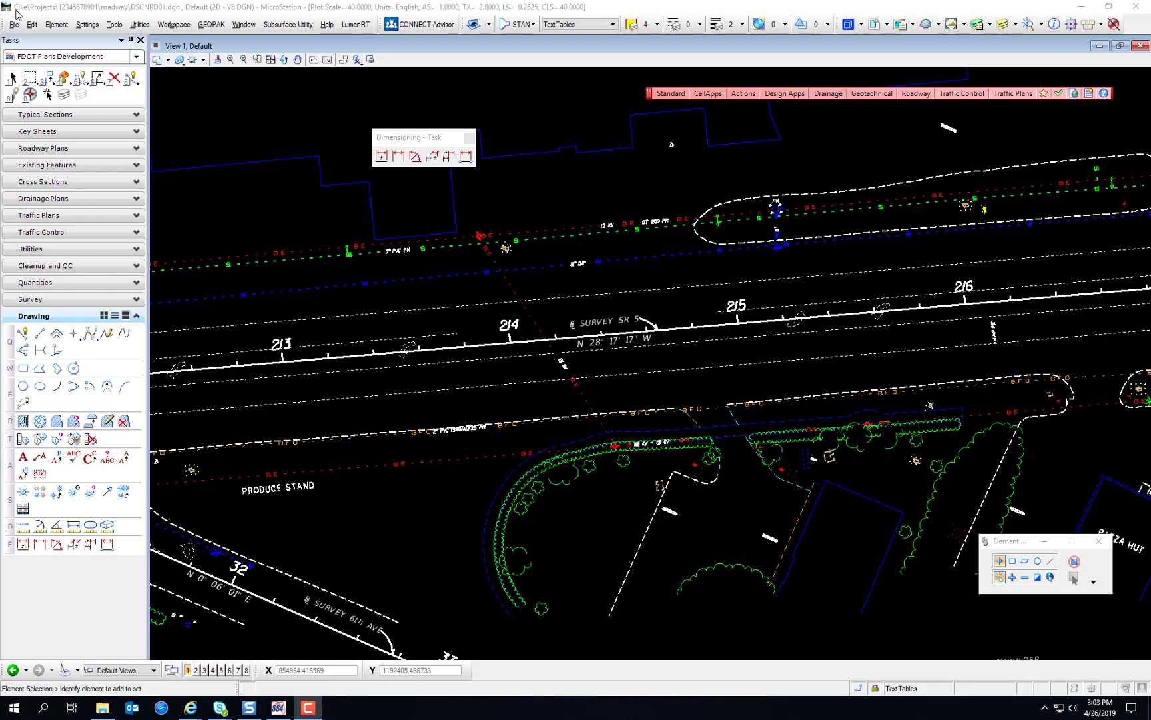
Show Element Information for the building outline: Line String on level Building_ep, length 585.183652.
left_click(56, 24)
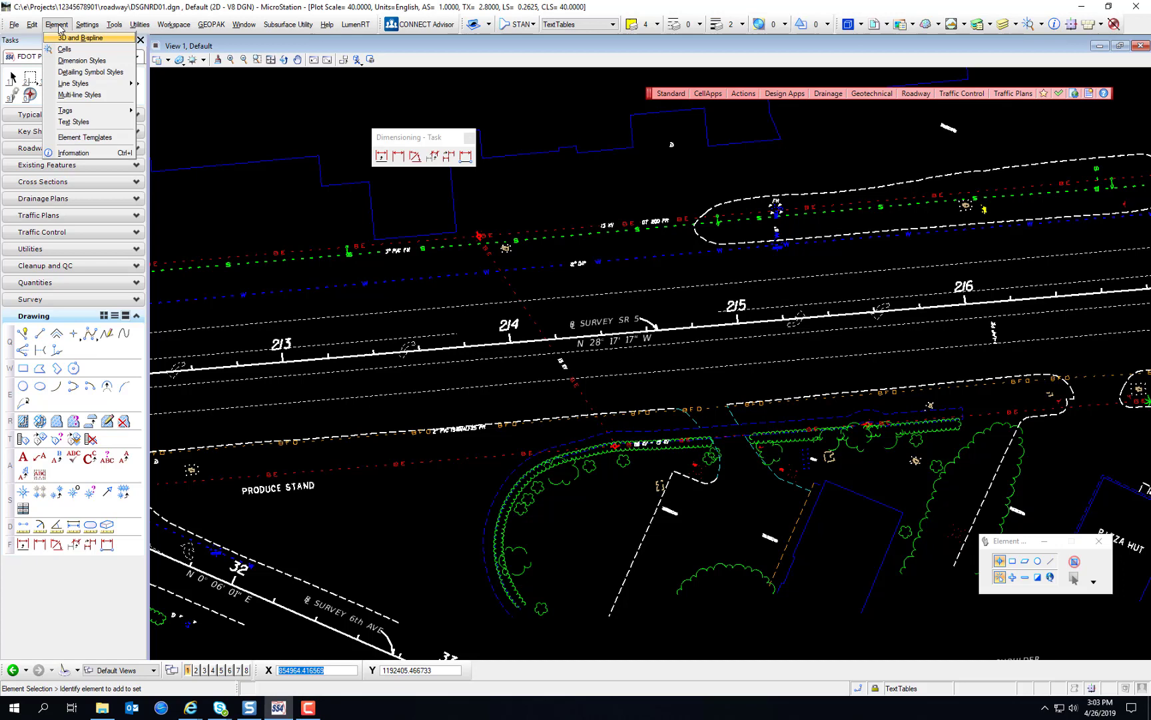
left_click(100, 154)
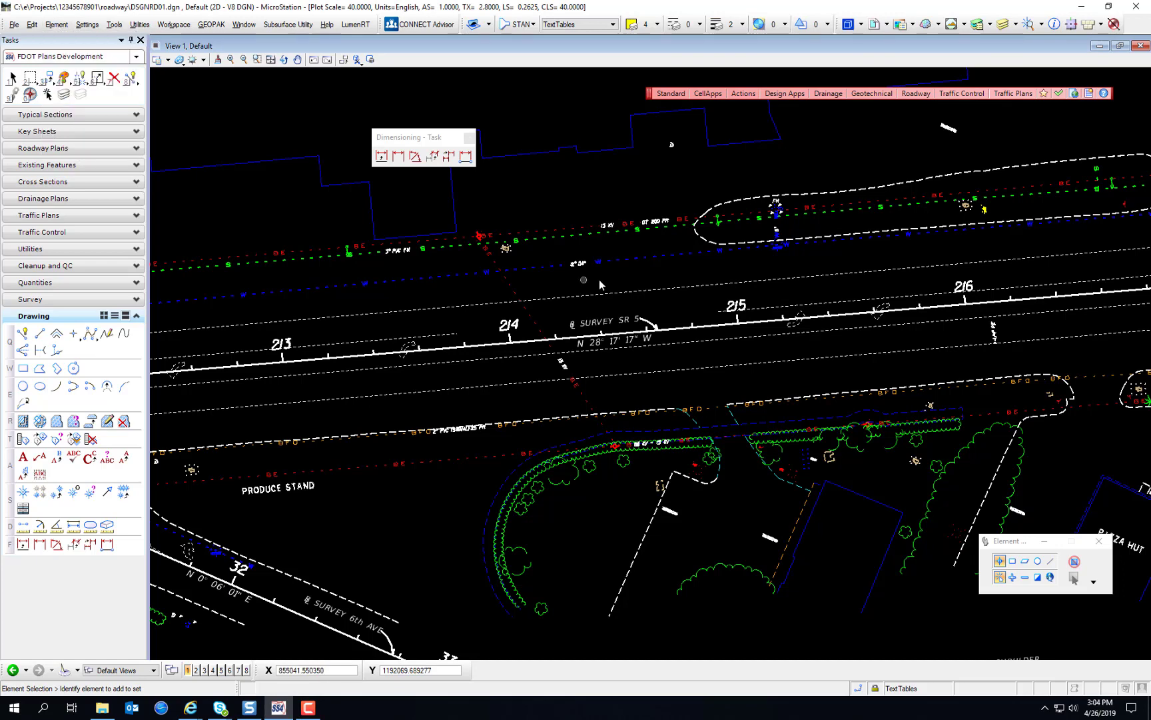
left_click(621, 153)
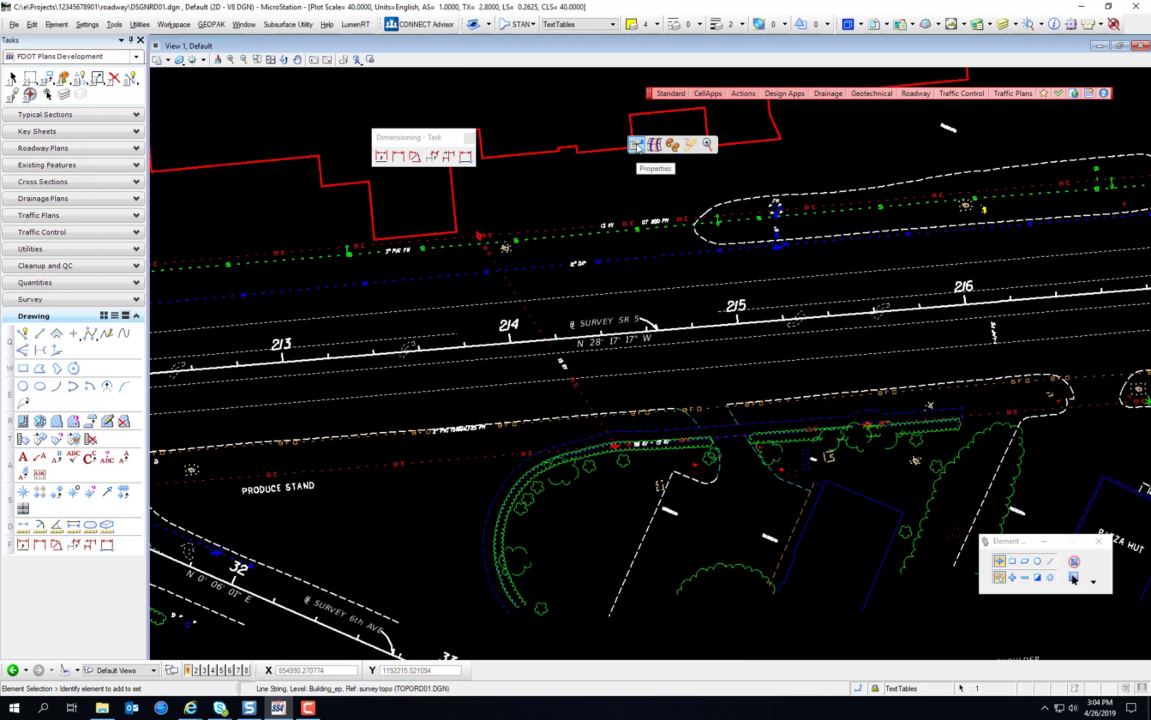
left_click(637, 145)
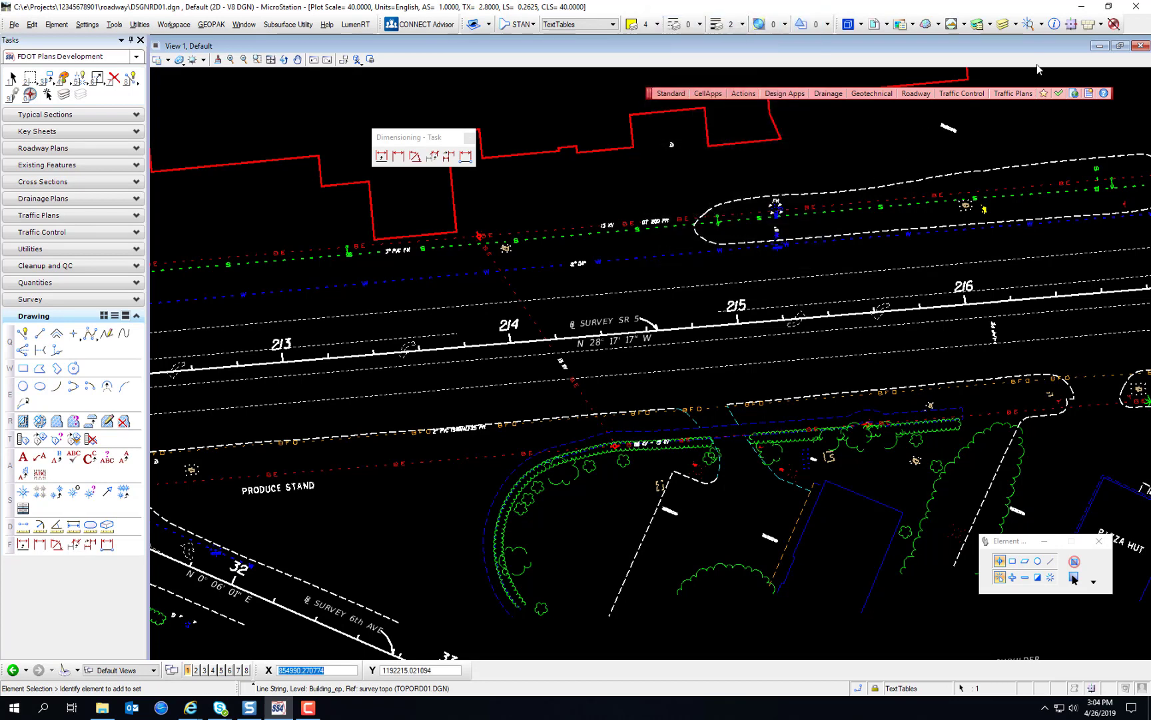
Inspect the pavement marking line, then the EOP line near station 222 (length 676.471794).
left_click(1055, 25)
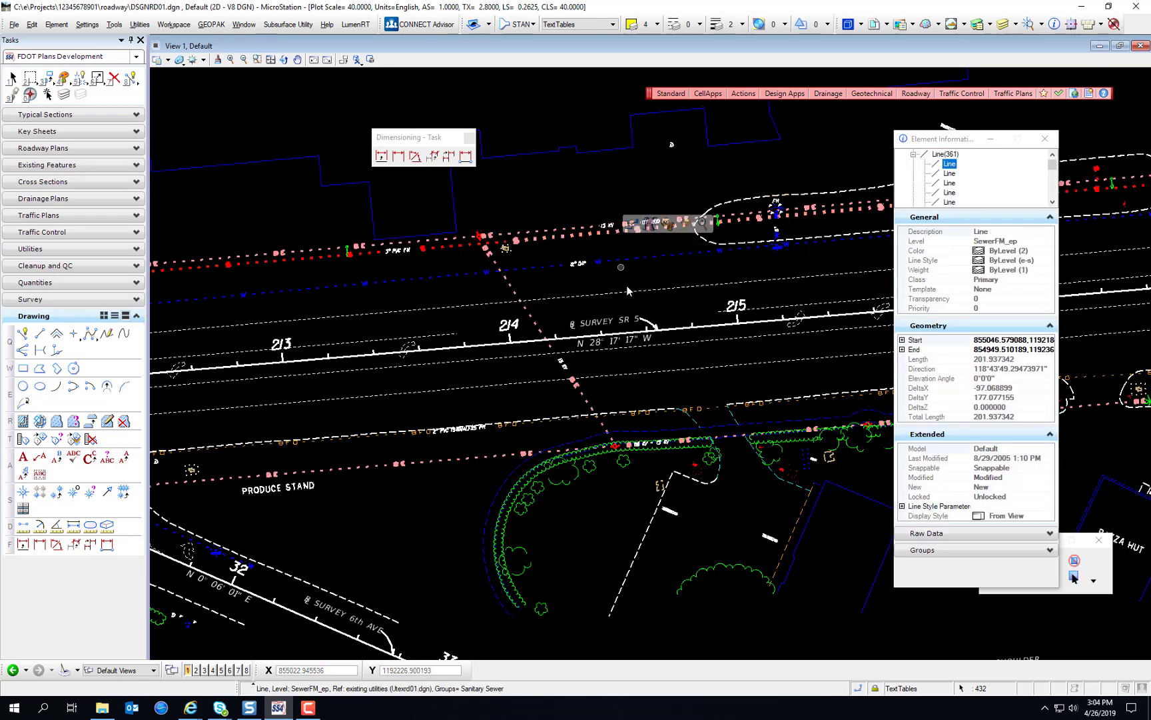
left_click(656, 290)
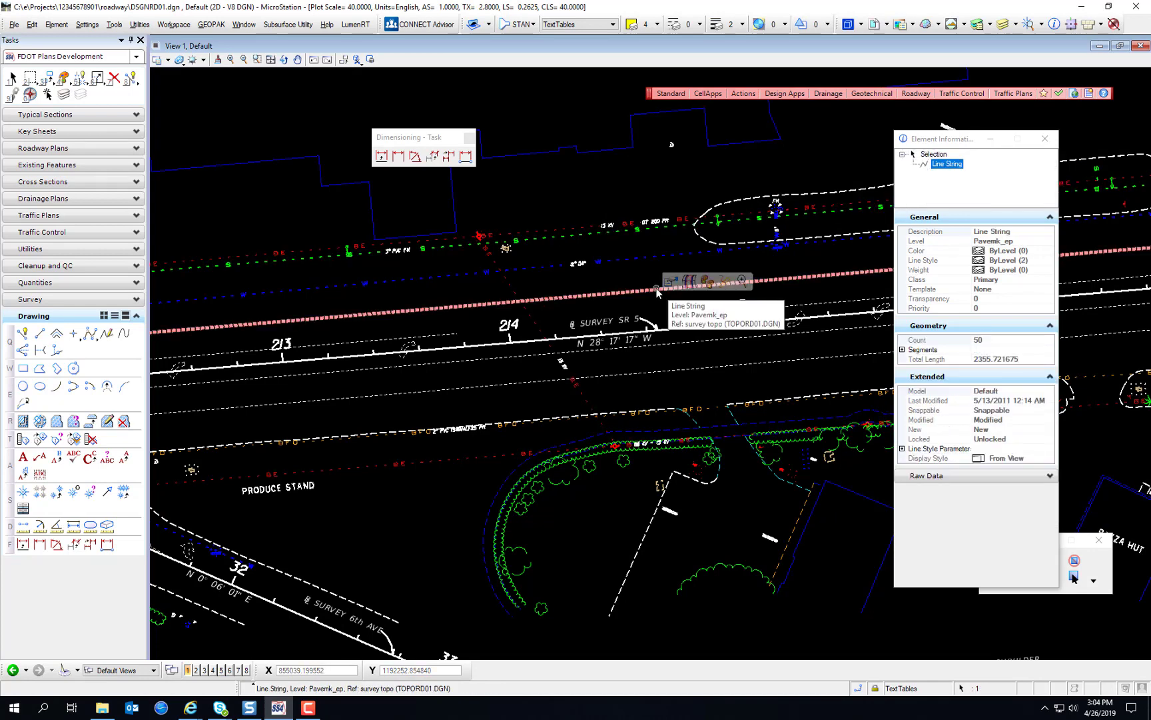
scroll(640, 313, "up", 3)
left_click(630, 339)
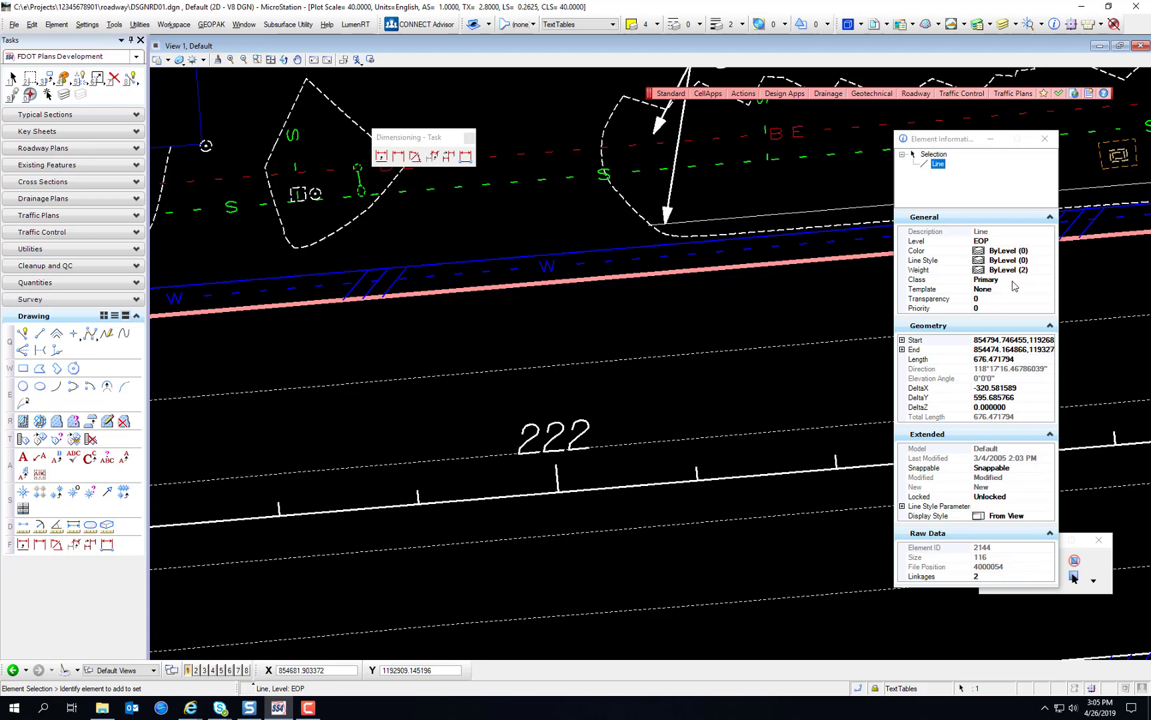
Review the EOP line's class Primary, template None, start coordinates and line style parameters.
left_click(1049, 280)
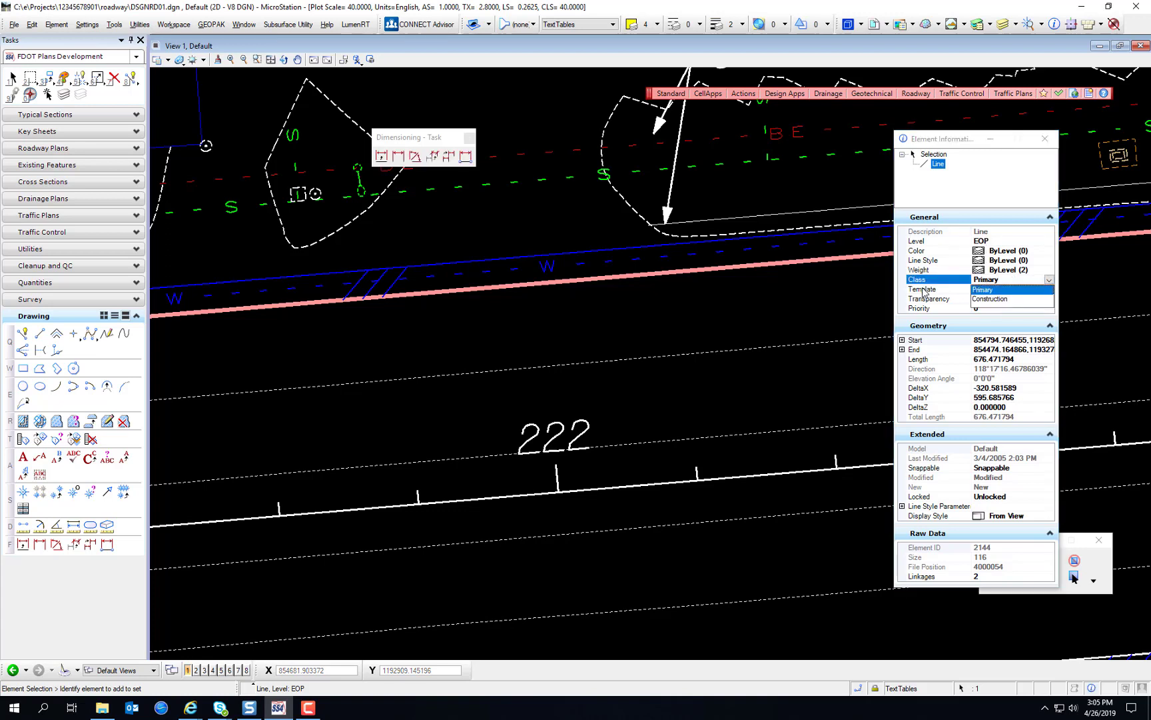
left_click(923, 293)
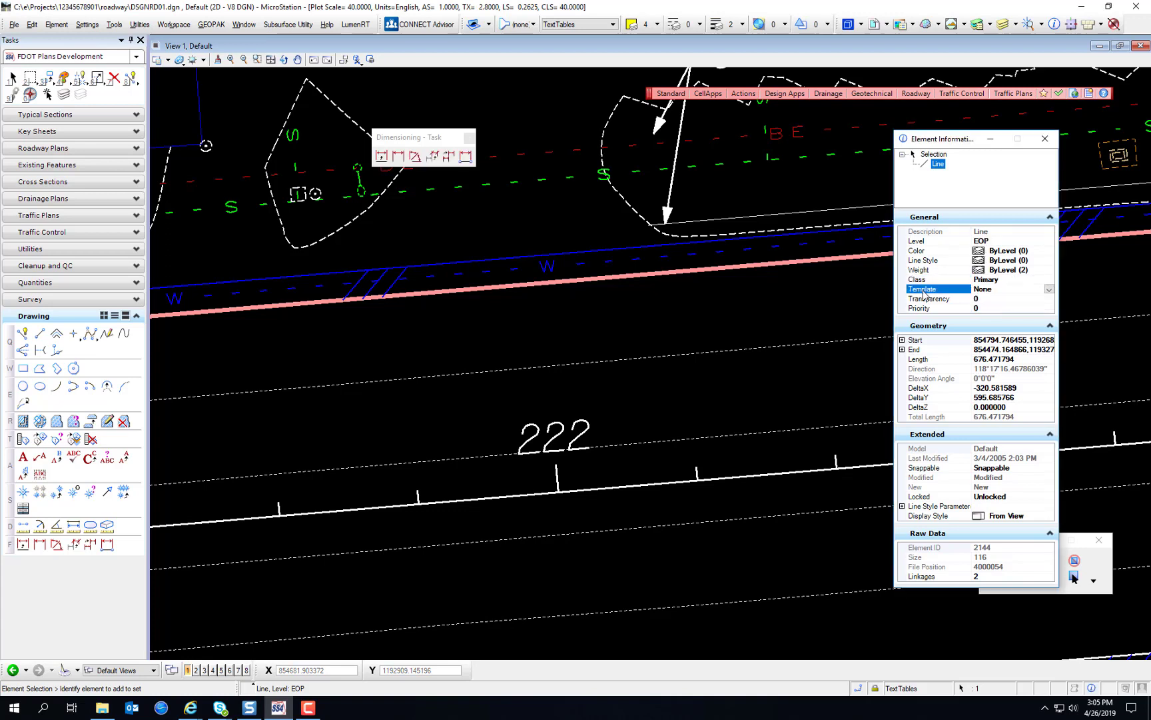
left_click(1050, 289)
left_click(1048, 291)
left_click(903, 340)
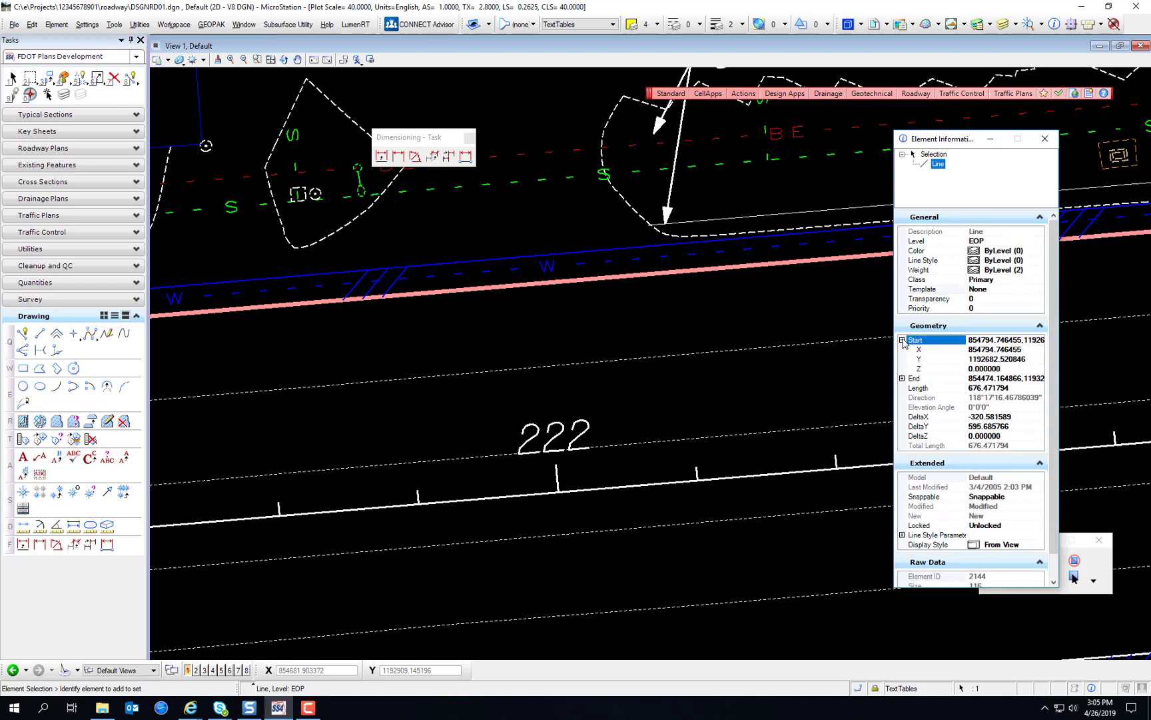
left_click(902, 340)
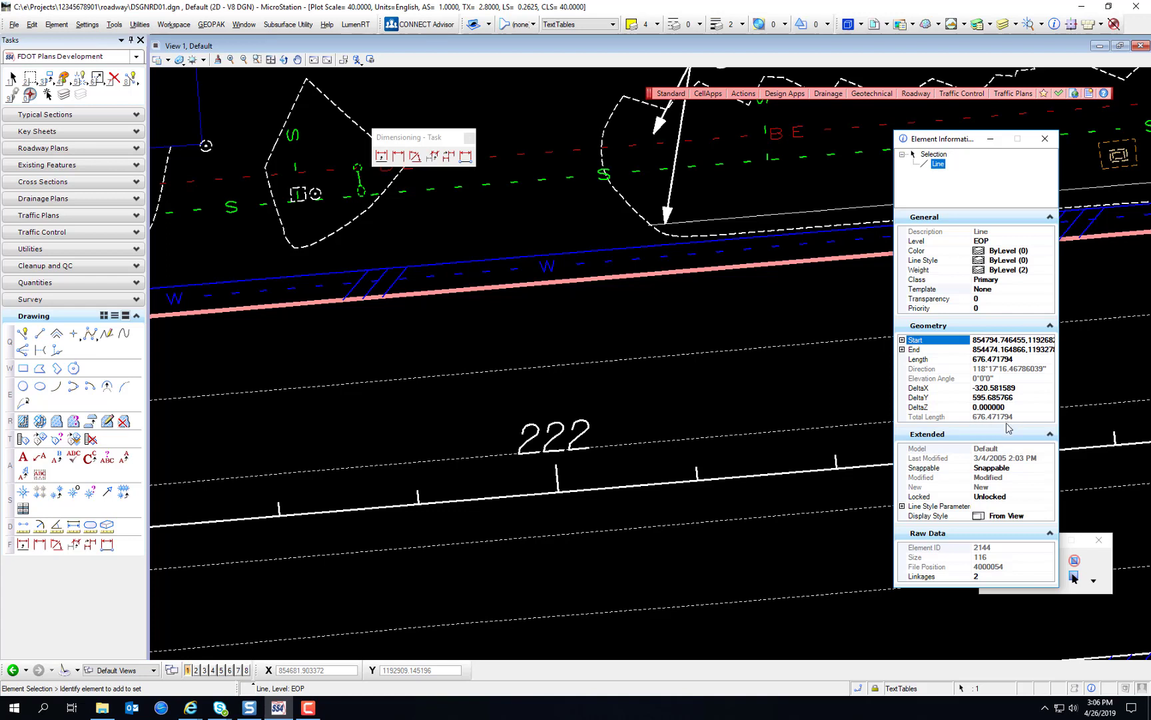
left_click(986, 434)
left_click(902, 322)
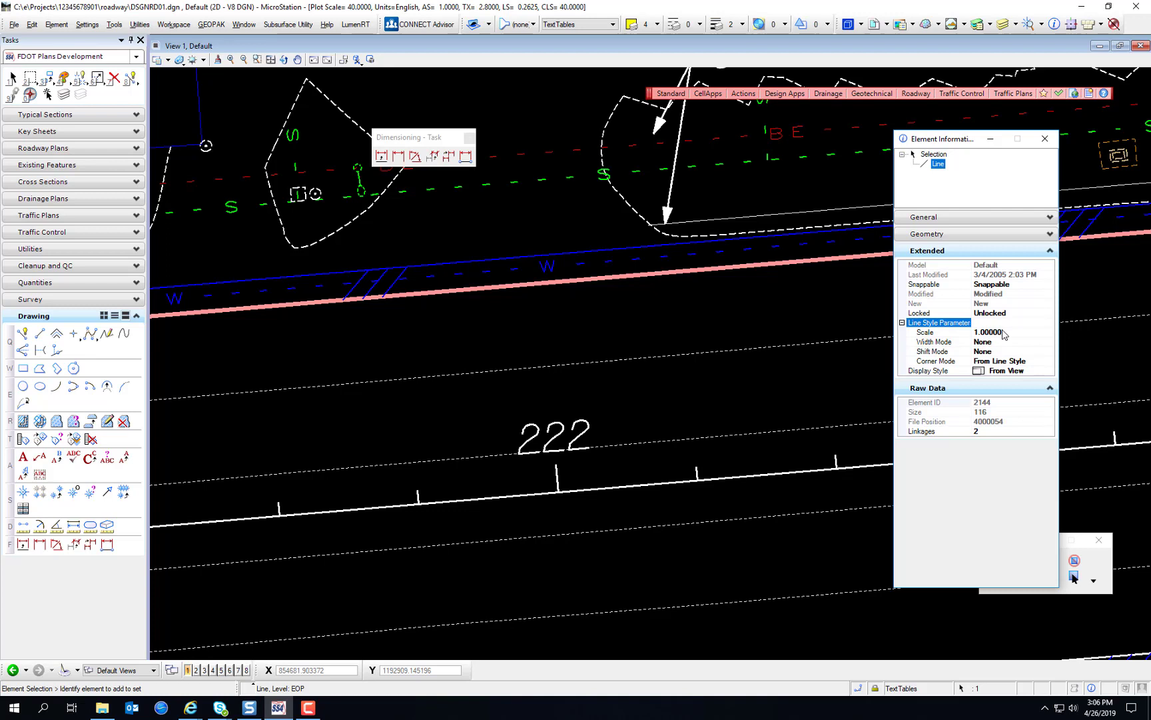
Check the Show/Hide options for General and Geometry properties, then close Element Information.
left_click(946, 216)
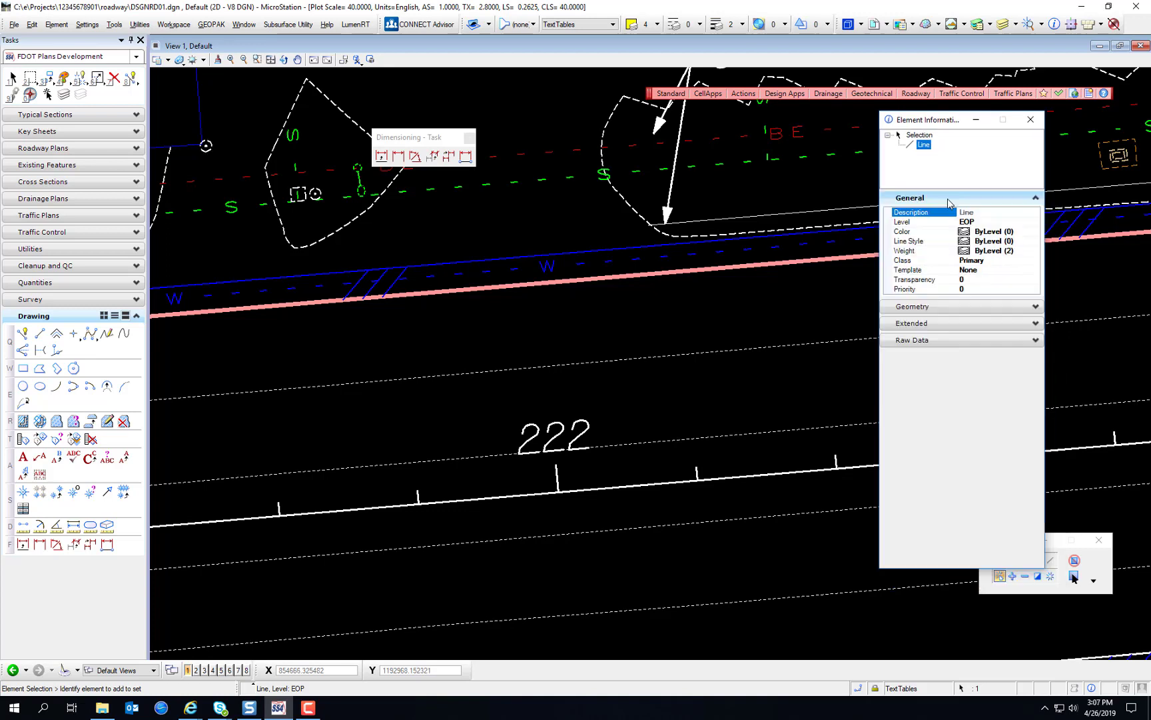
right_click(997, 203)
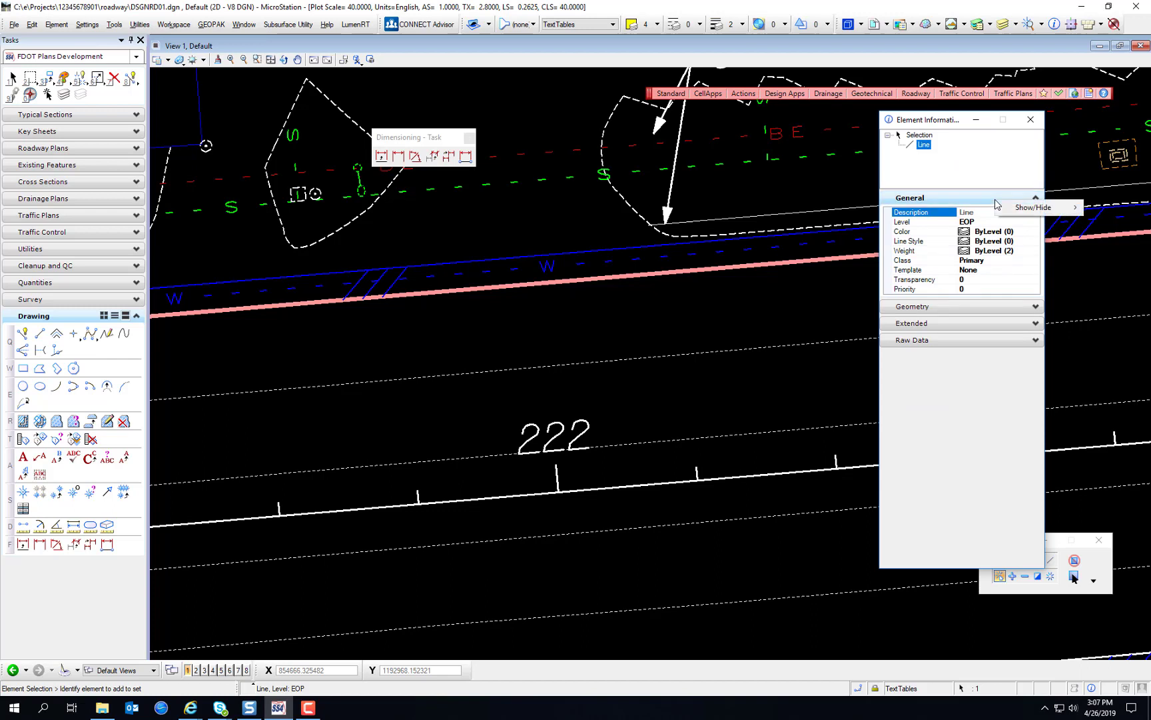
mouse_move(1009, 207)
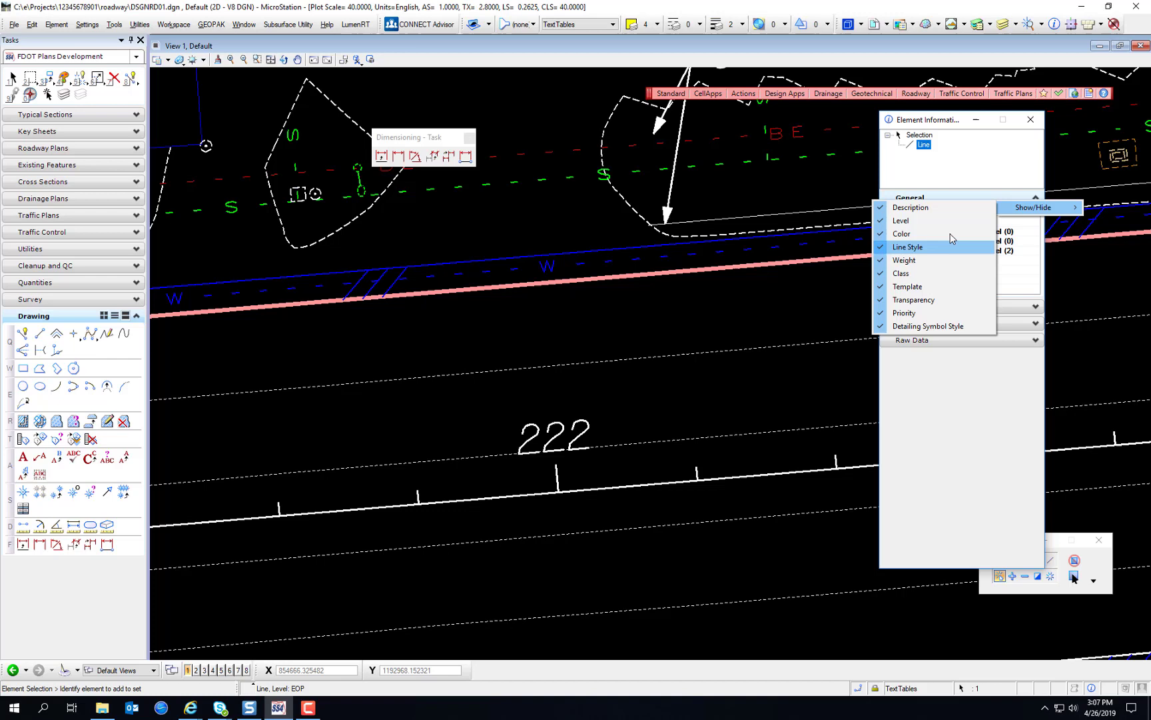
right_click(1018, 305)
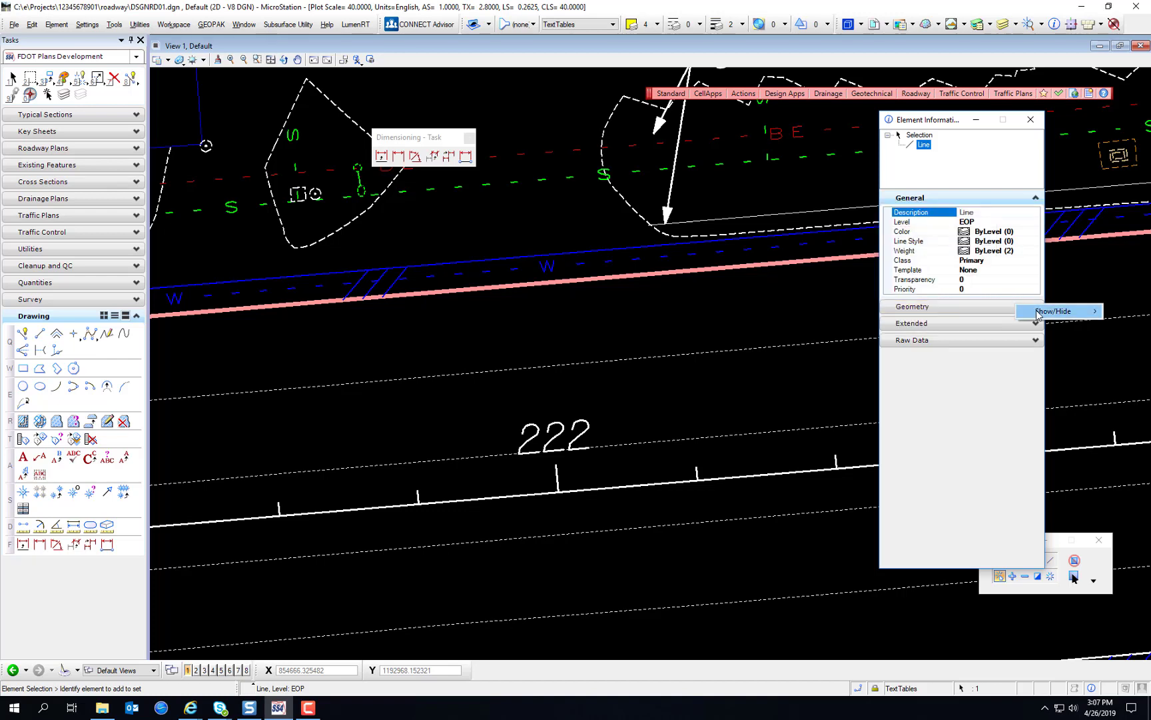
mouse_move(1038, 312)
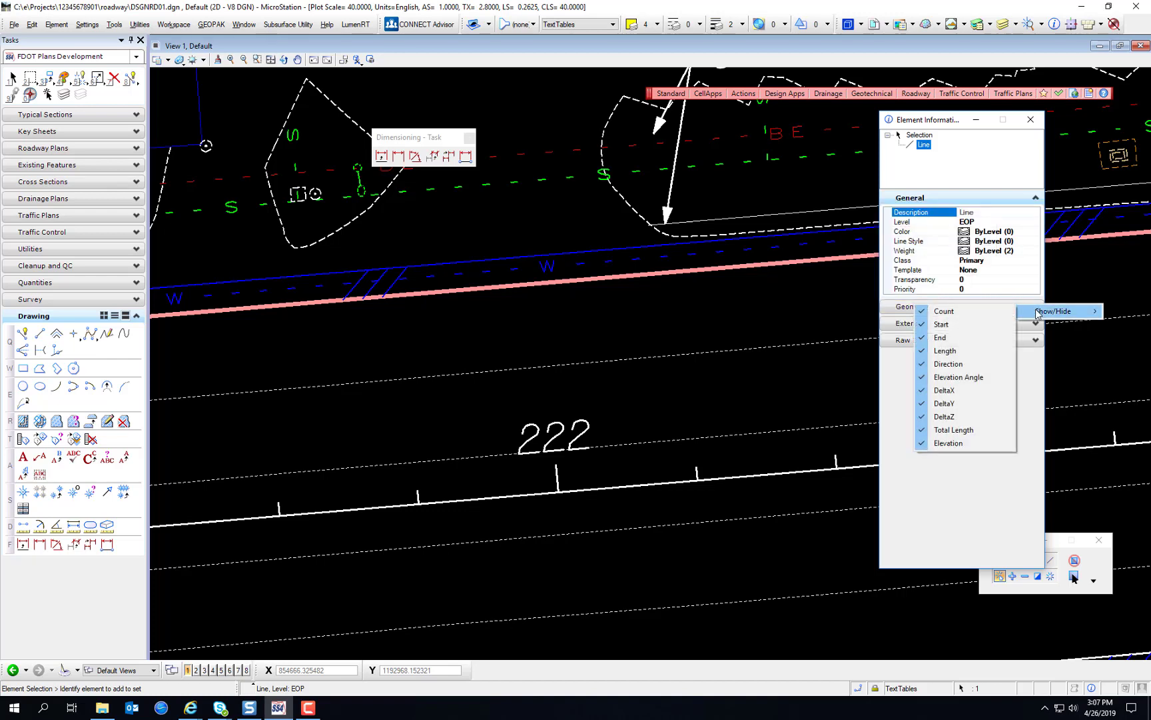
key("Escape")
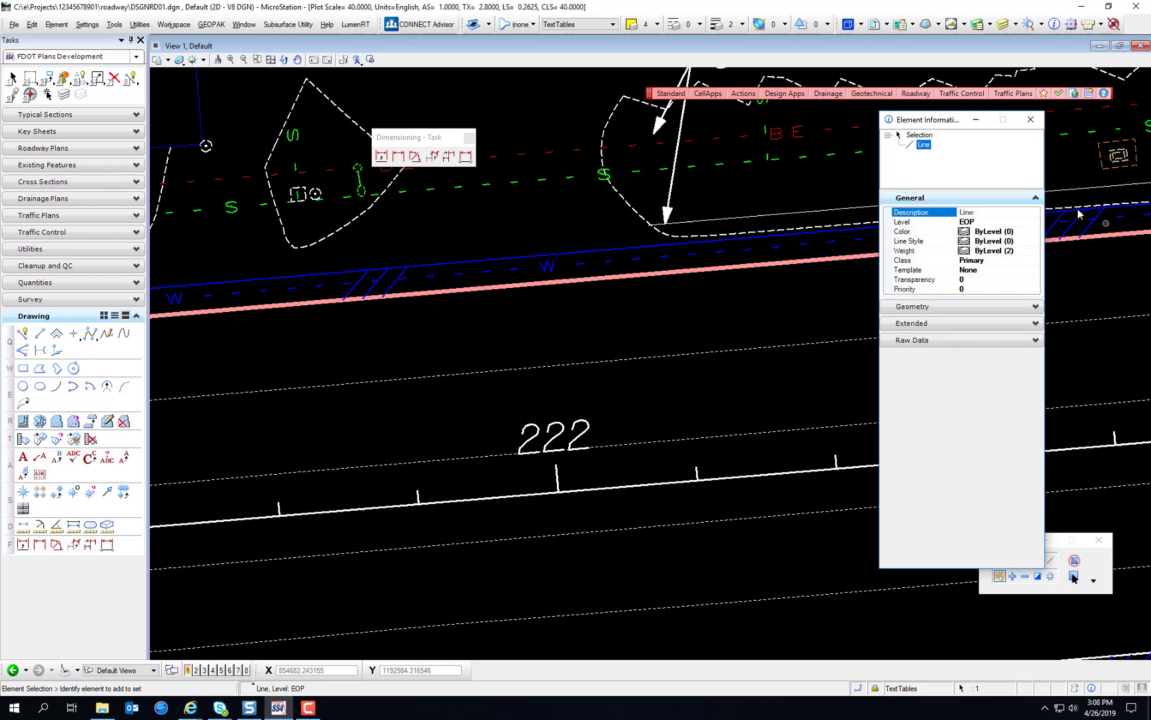
left_click(1031, 121)
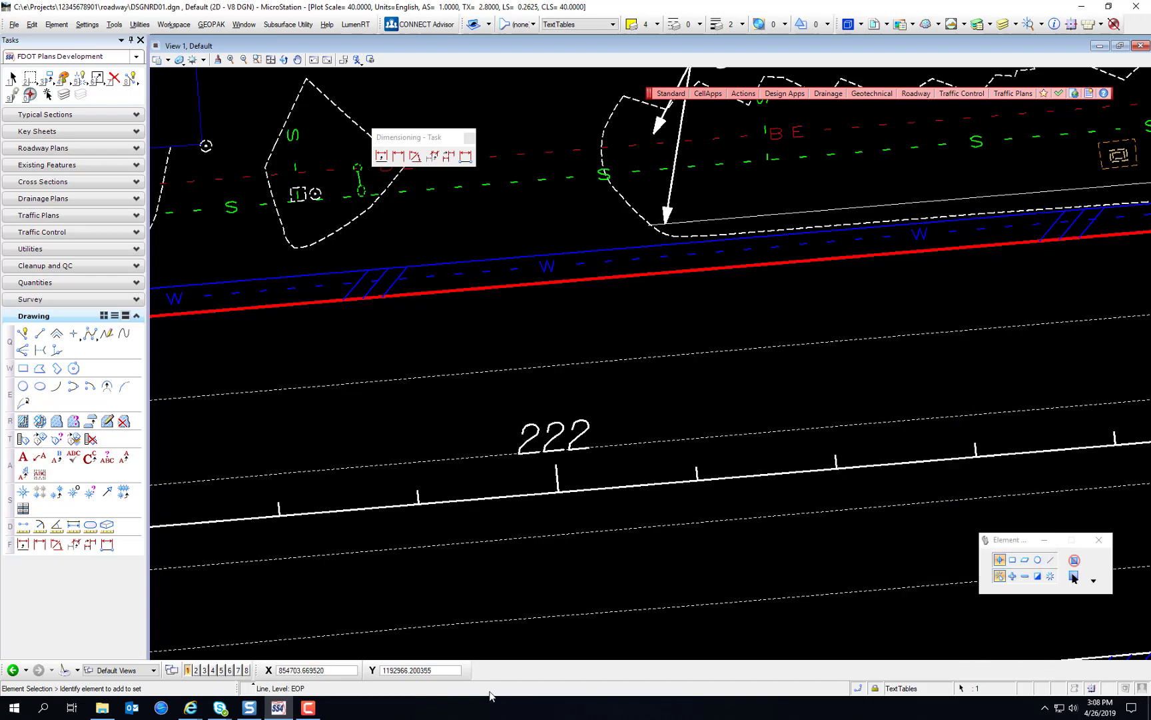
Open Measure as a repositioned floating toolbox and start Measure Distance.
right_click(132, 530)
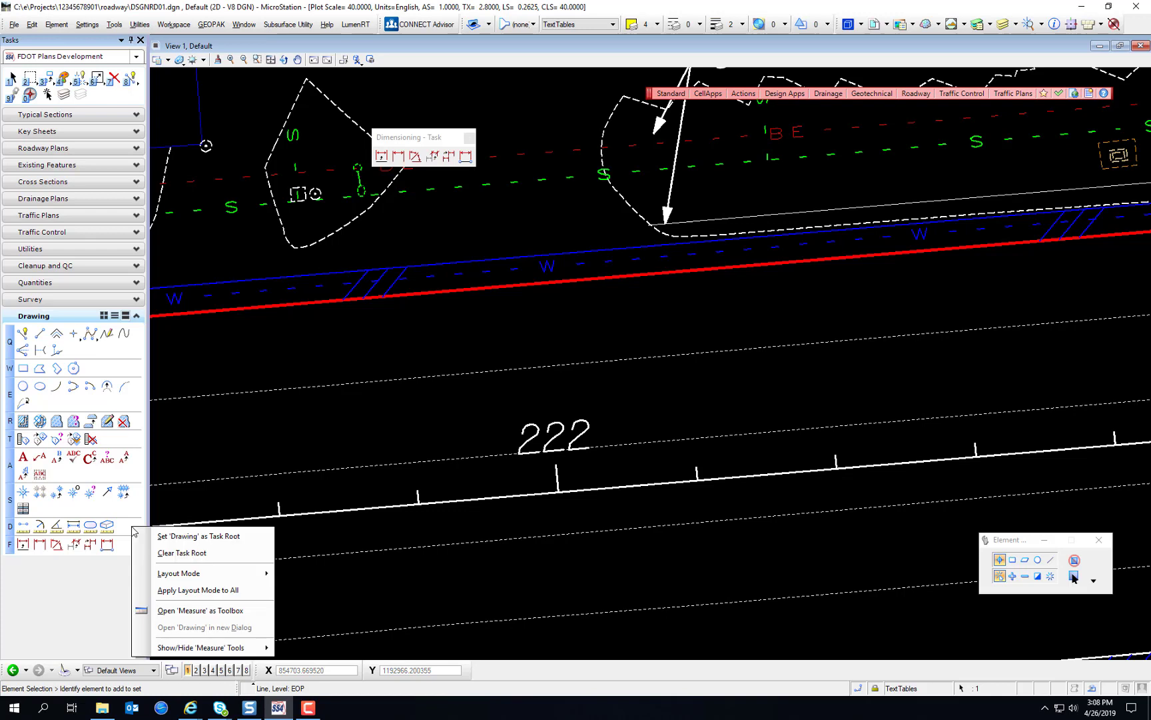
left_click(200, 610)
left_click_drag(252, 602, 509, 319)
right_click(509, 342)
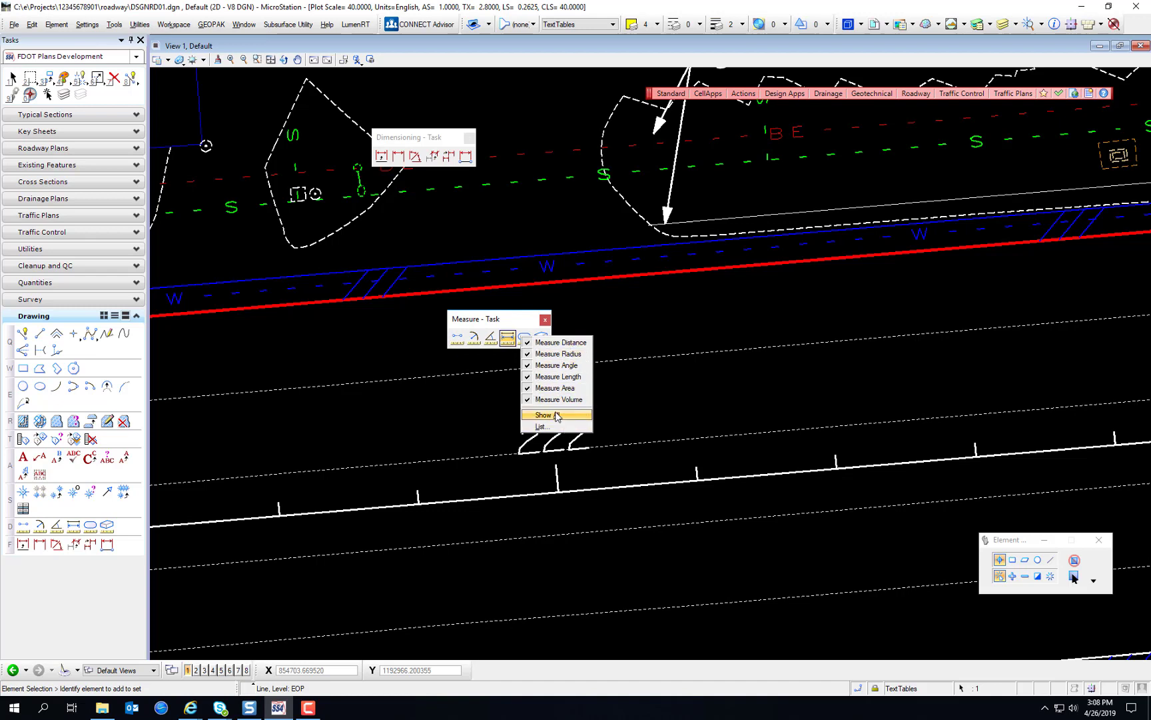
left_click(507, 328)
left_click(541, 333)
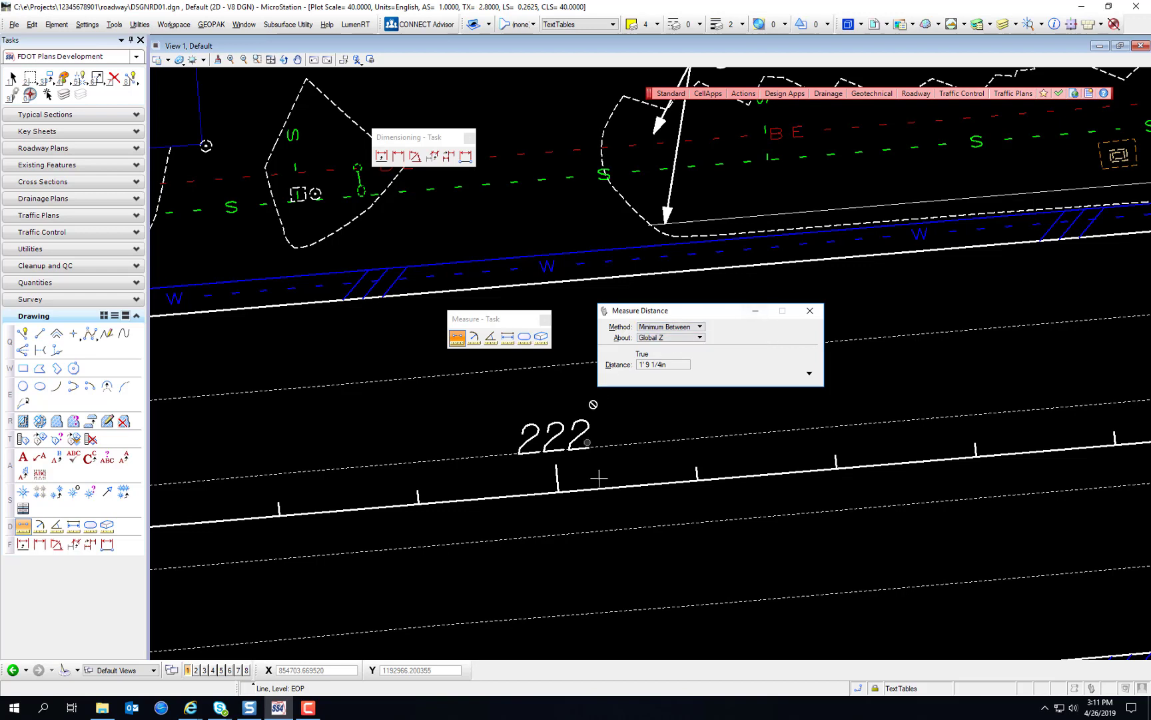
Measure the 100 ft point-to-point distance between stations 222 and 223.
left_click(675, 328)
left_click(671, 296)
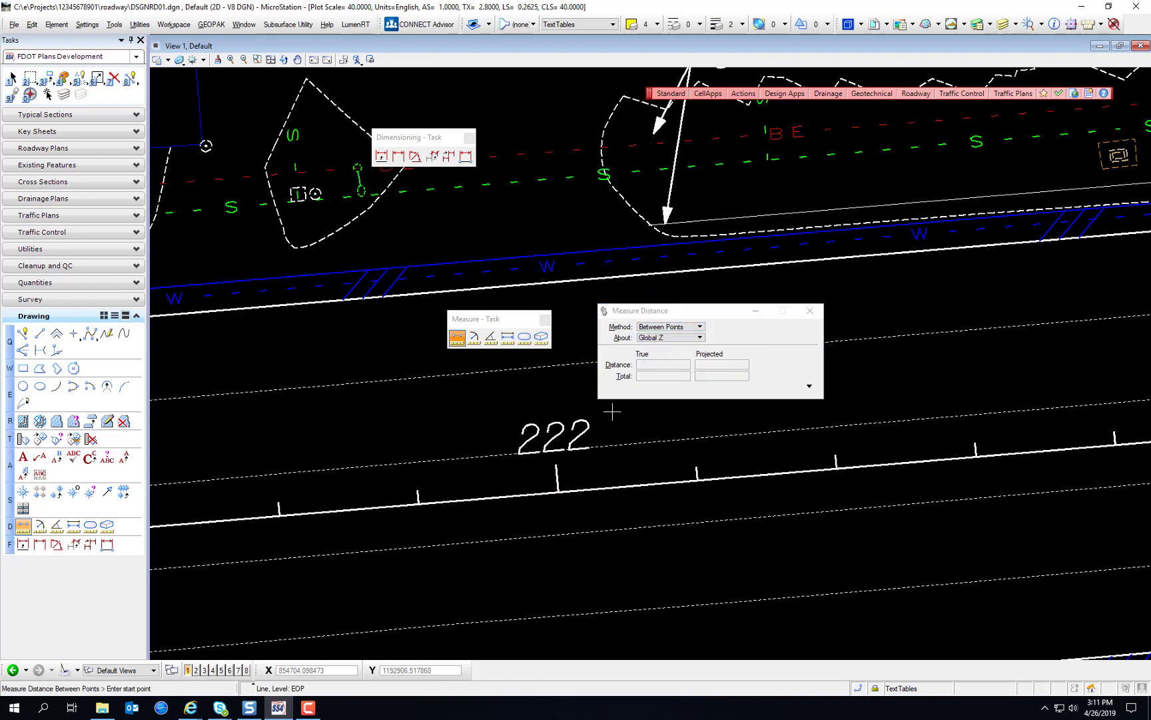
left_click(556, 463)
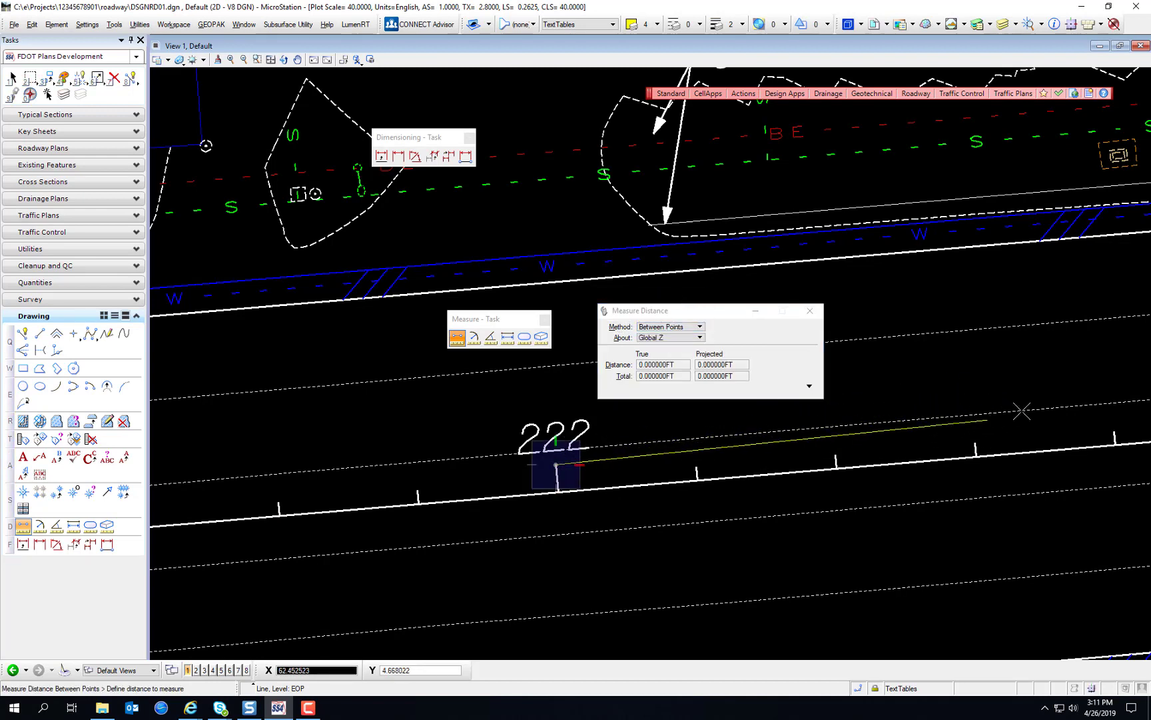
scroll(556, 463, "down", 2)
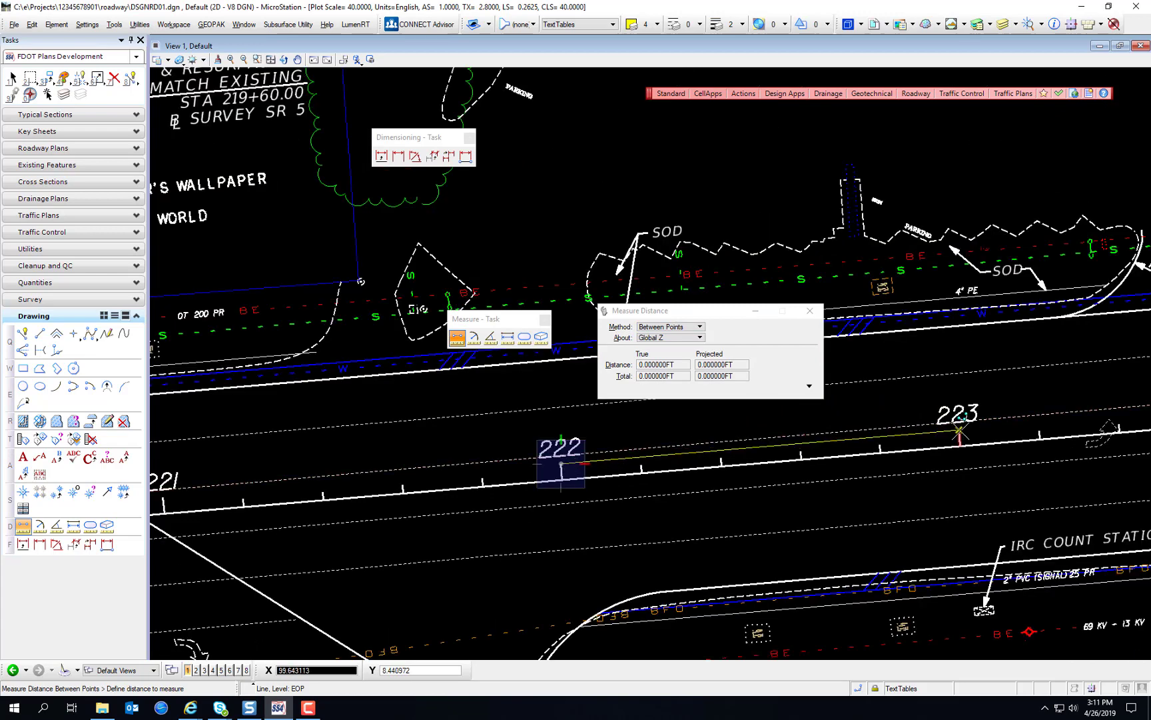
left_click(959, 433)
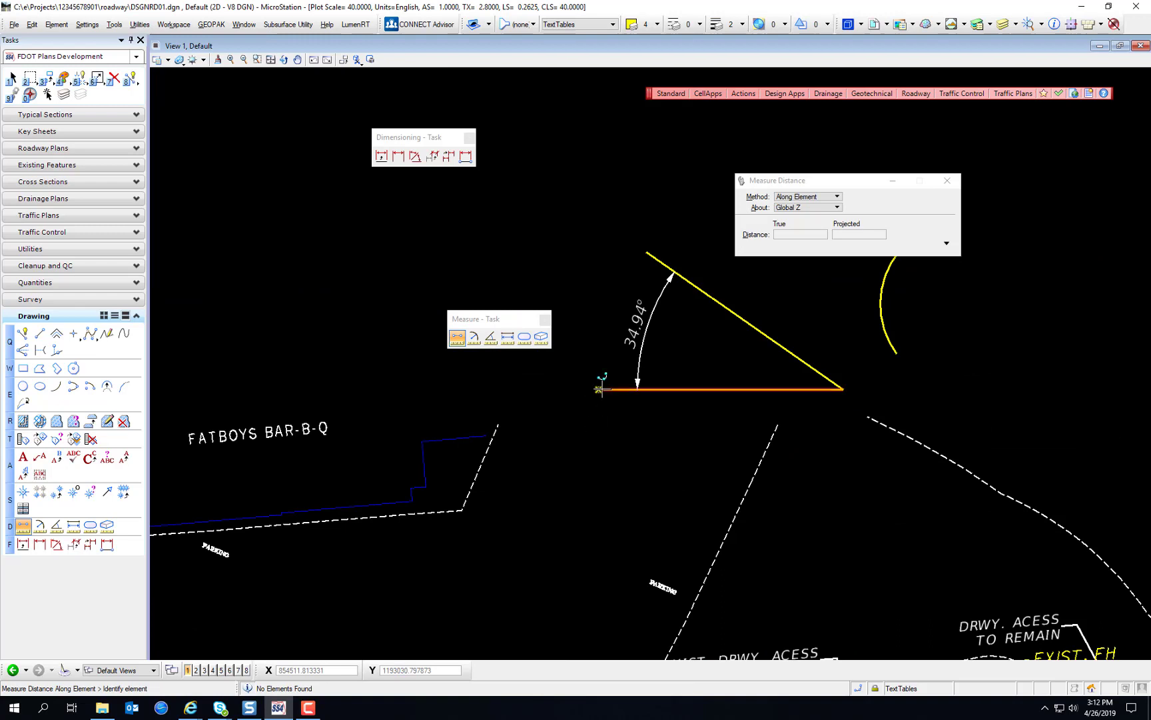
Measure along the 61.250031 ft horizontal base line, reset, and move the dialog aside.
left_click(599, 389)
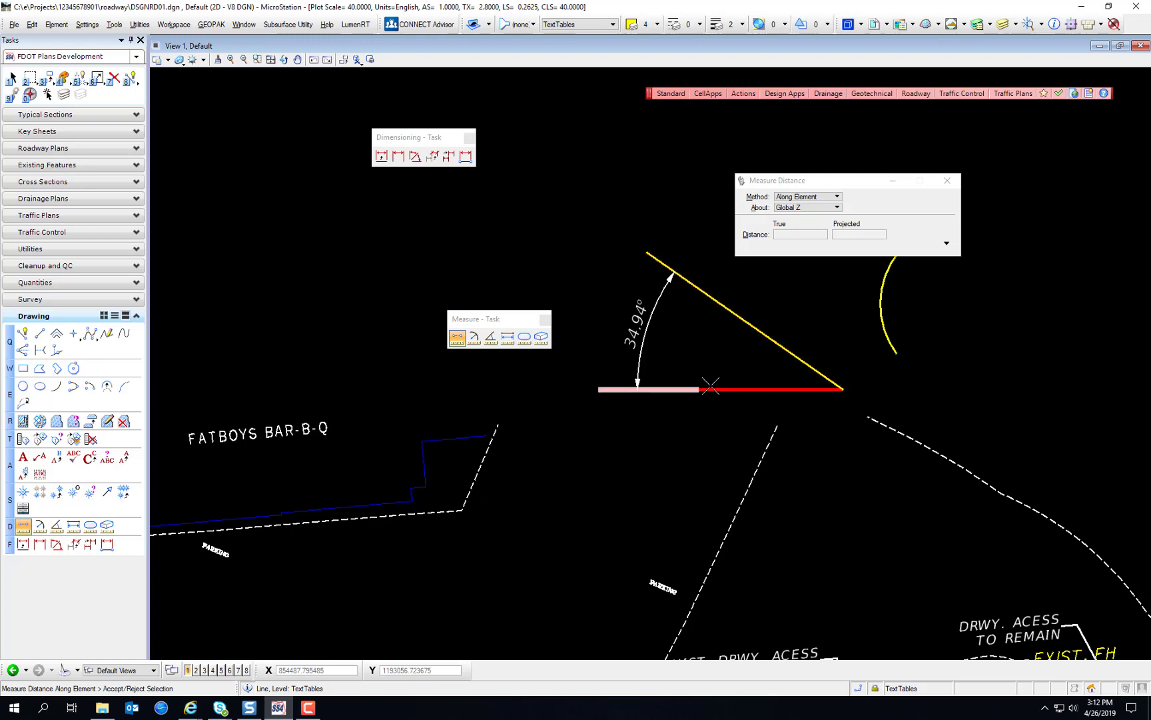
left_click(843, 388)
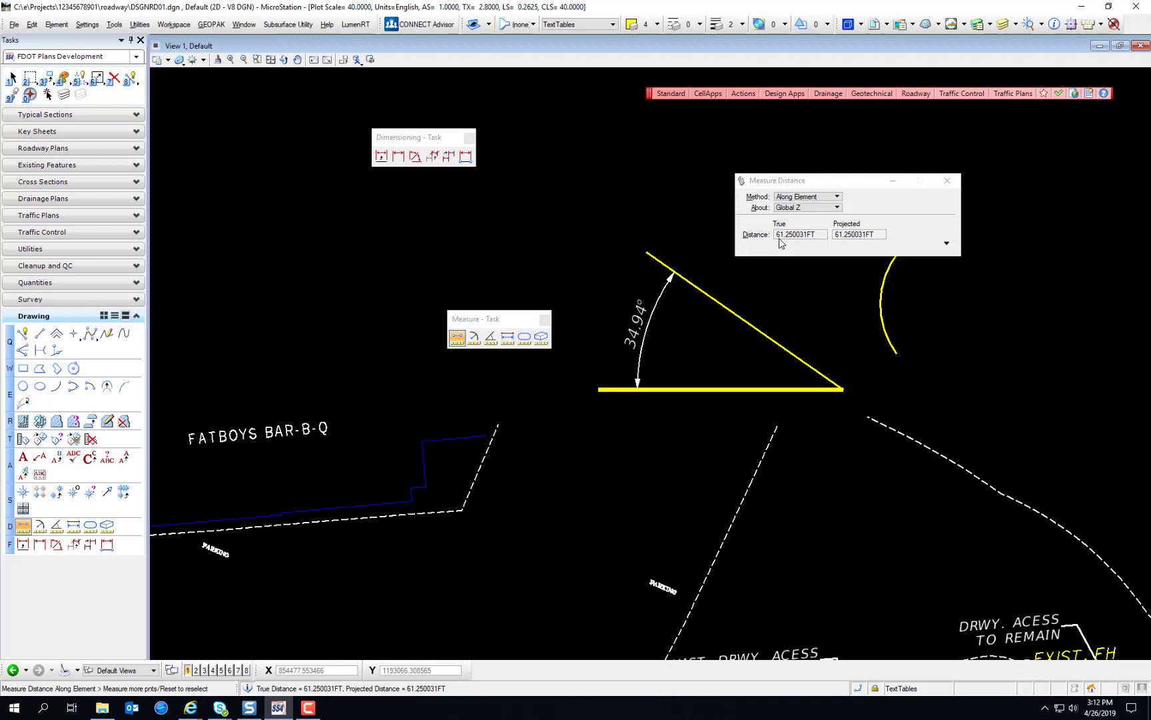
right_click(722, 374)
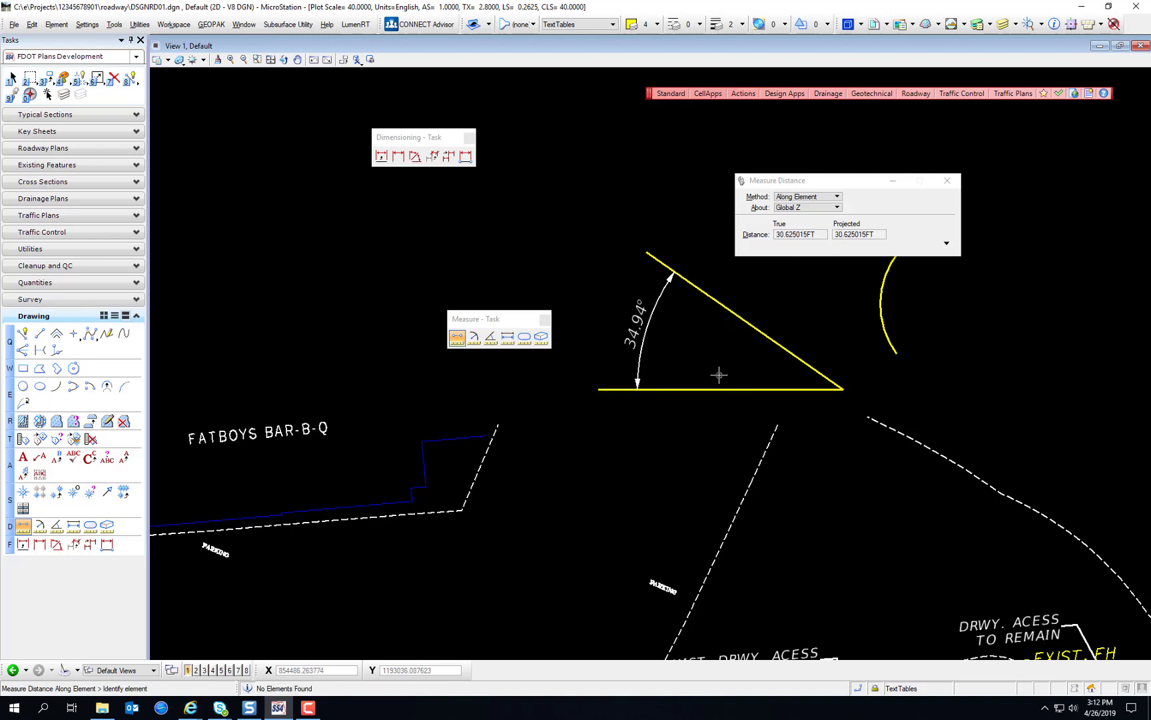
left_click_drag(784, 186, 835, 235)
Measure the 17.240564 FT perpendicular distance from the triangle's base line to its diagonal.
left_click(859, 244)
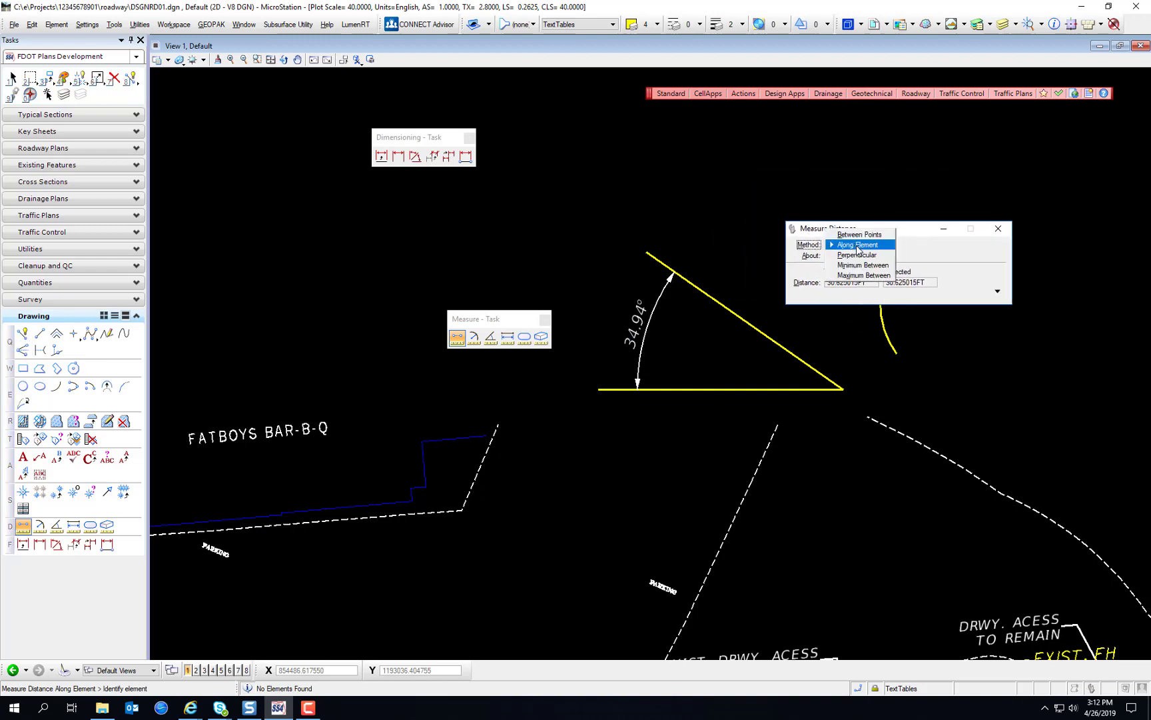
left_click(858, 255)
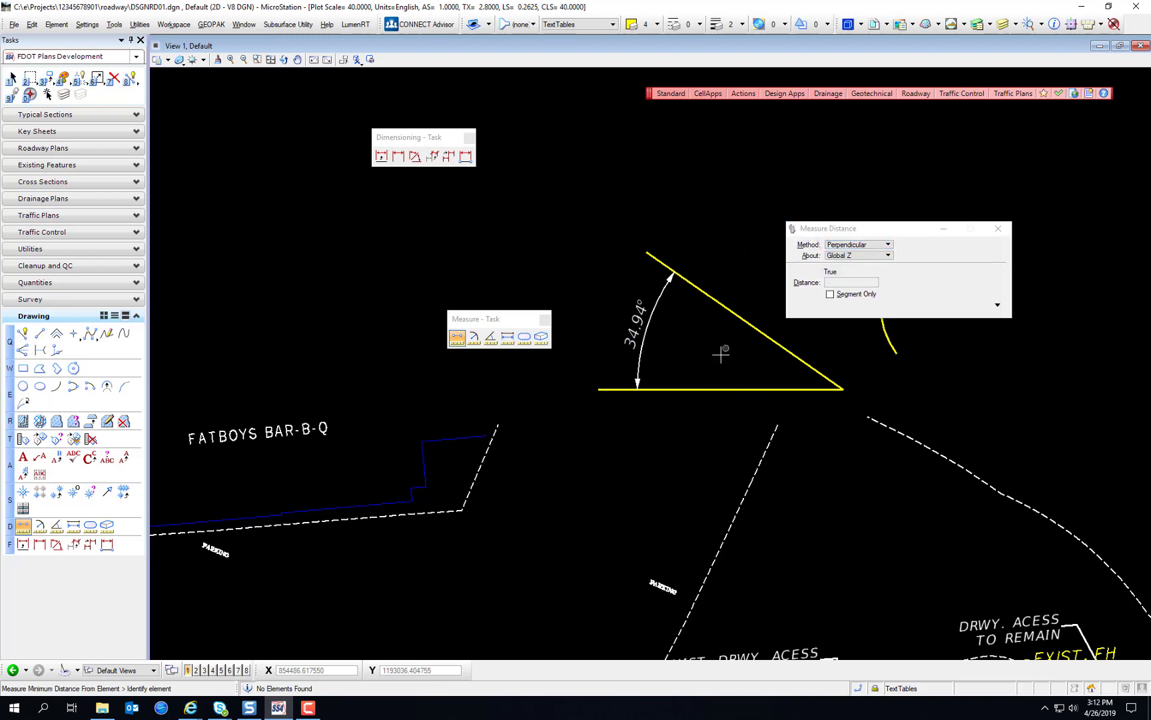
left_click(721, 389)
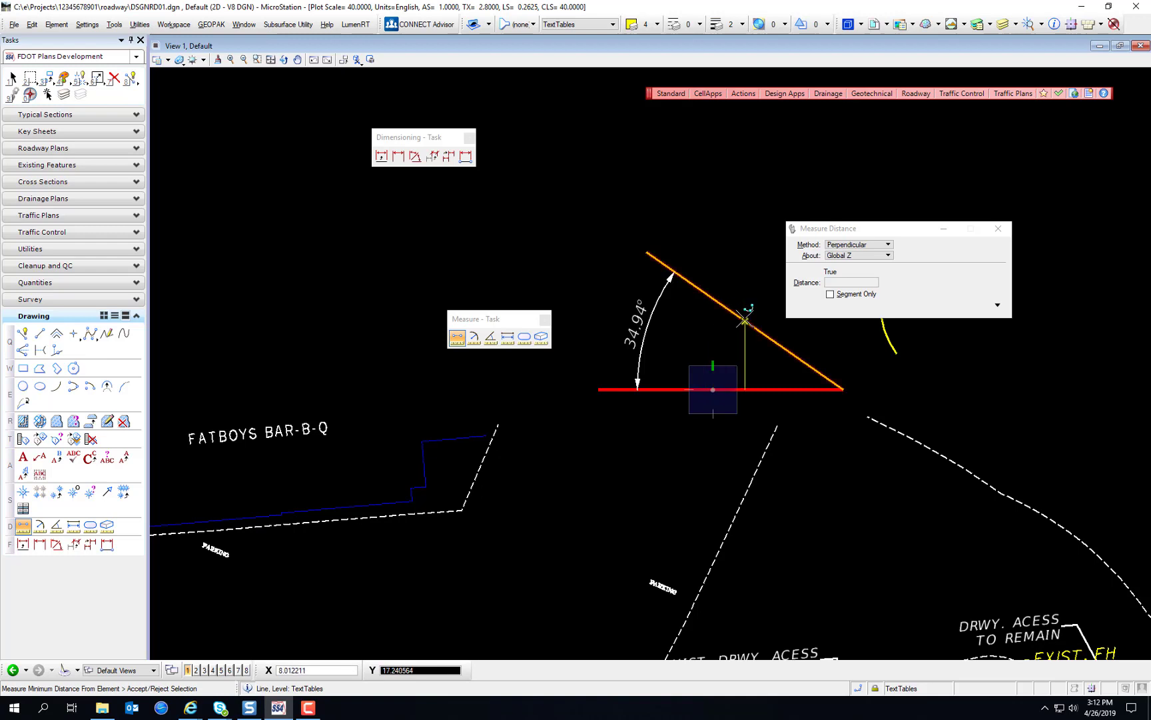
left_click(745, 320)
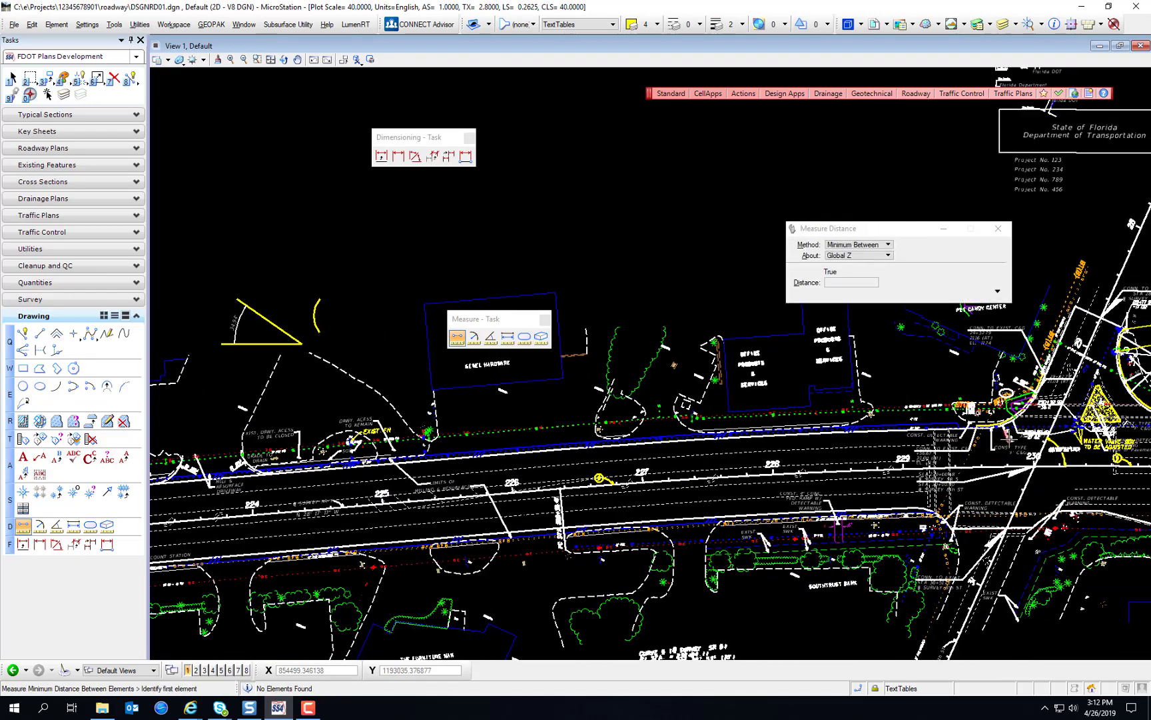
Pan toward the roadway and switch to the Measure Radius tool.
middle_click_drag(1006, 436, 749, 496)
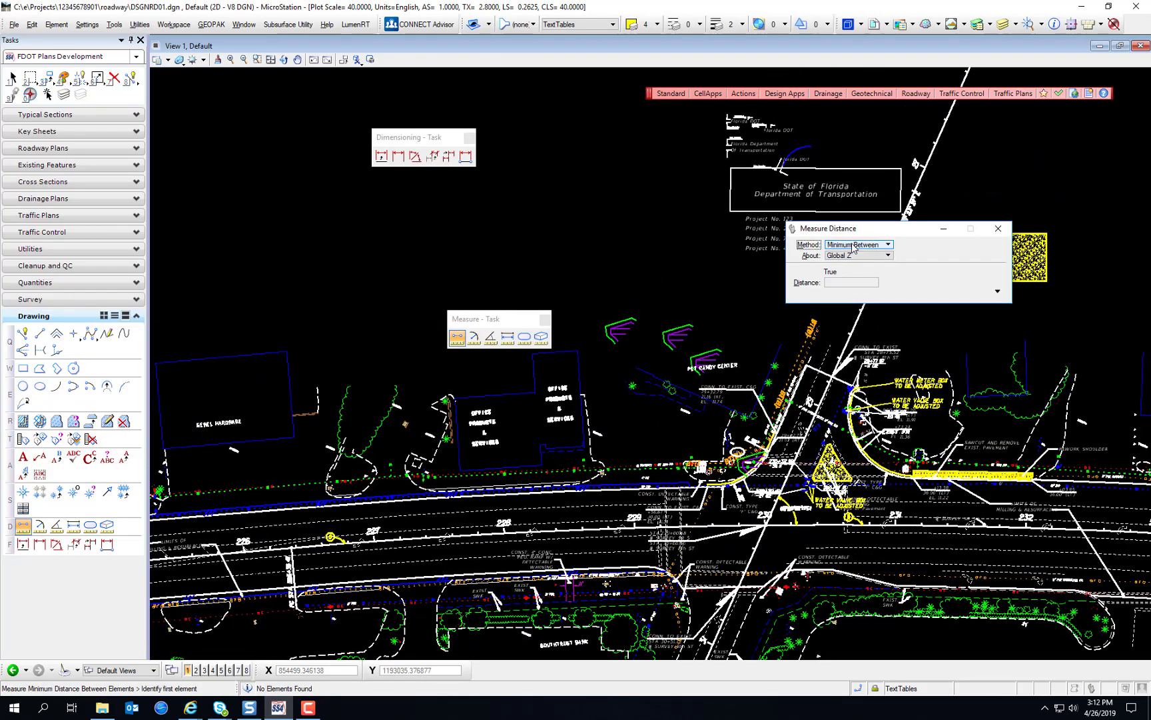
left_click(855, 244)
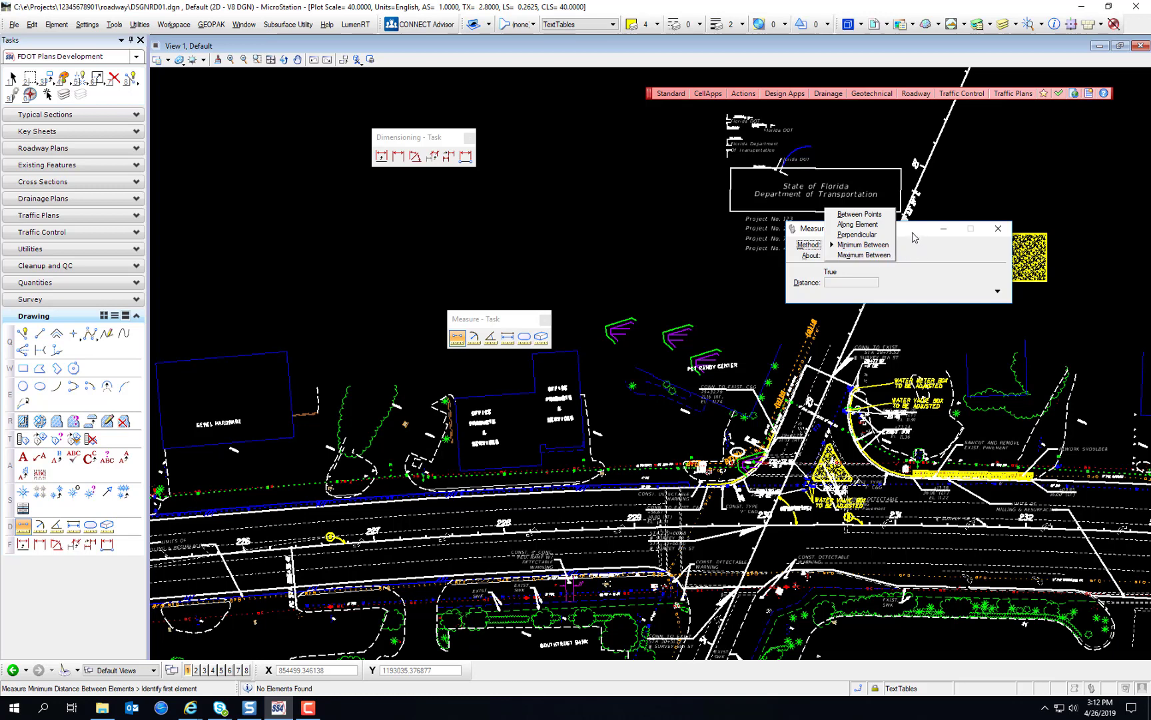
left_click(474, 336)
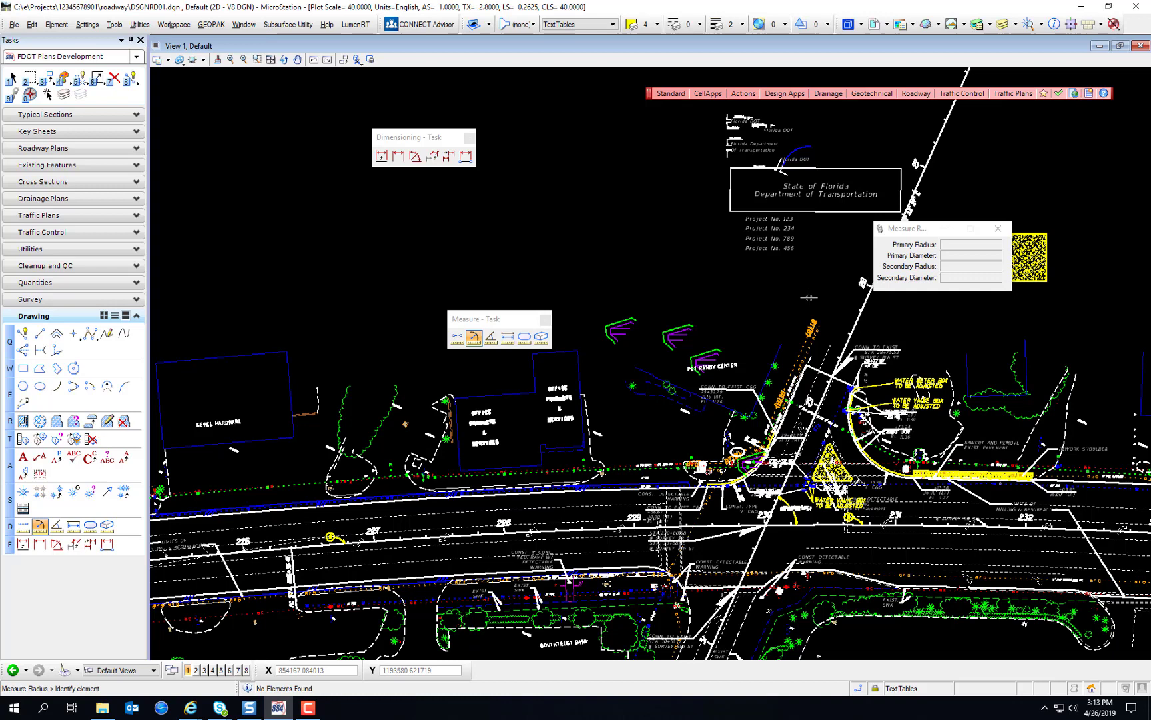
Measure the 34°56'07.92050859" angle between the triangle's base and diagonal lines.
left_click(491, 338)
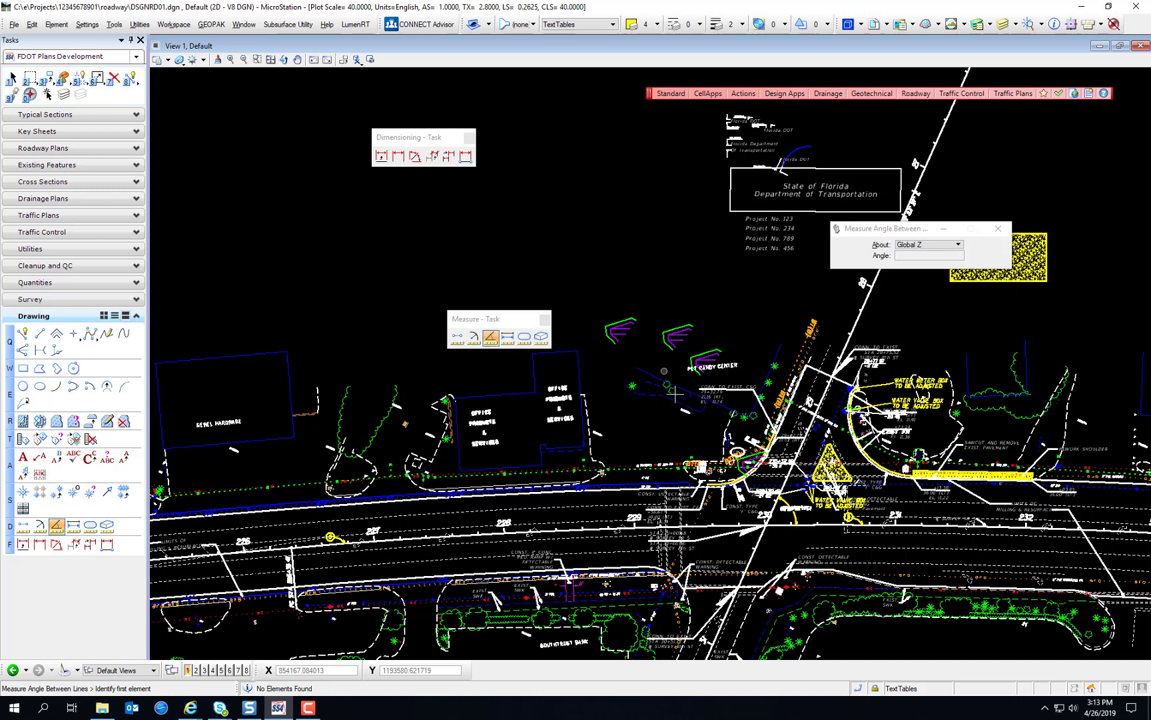
scroll(786, 313, "down", 3)
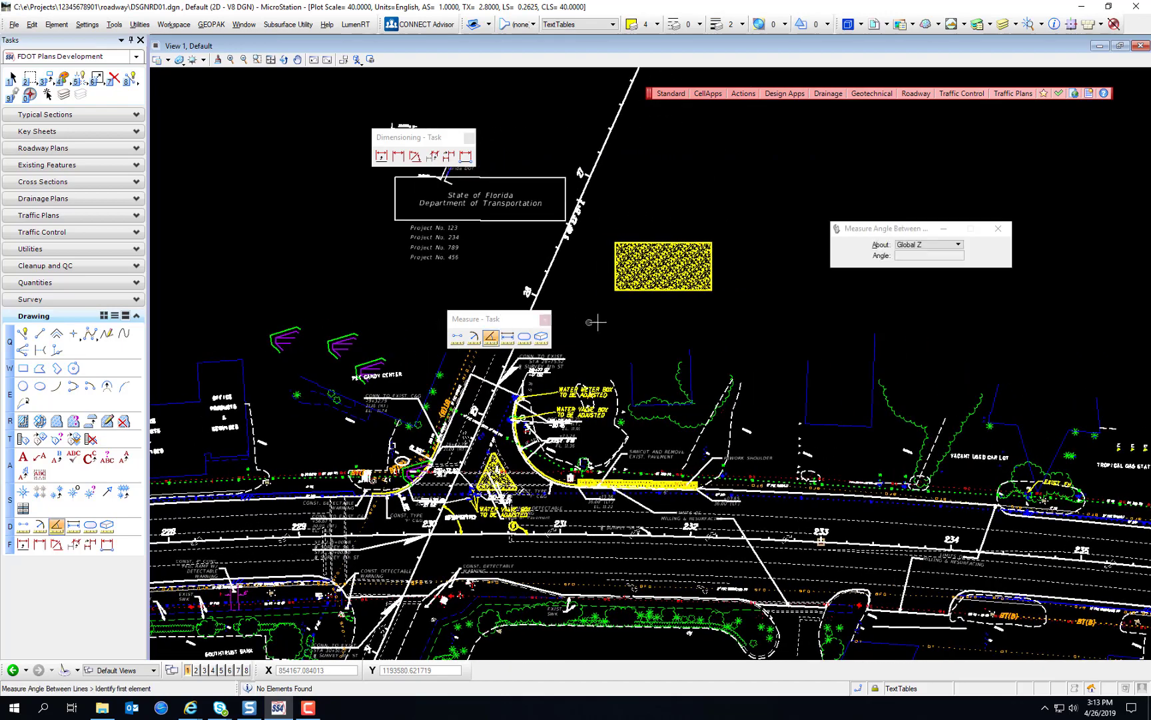
scroll(594, 321, "down", 3)
scroll(600, 373, "up", 5)
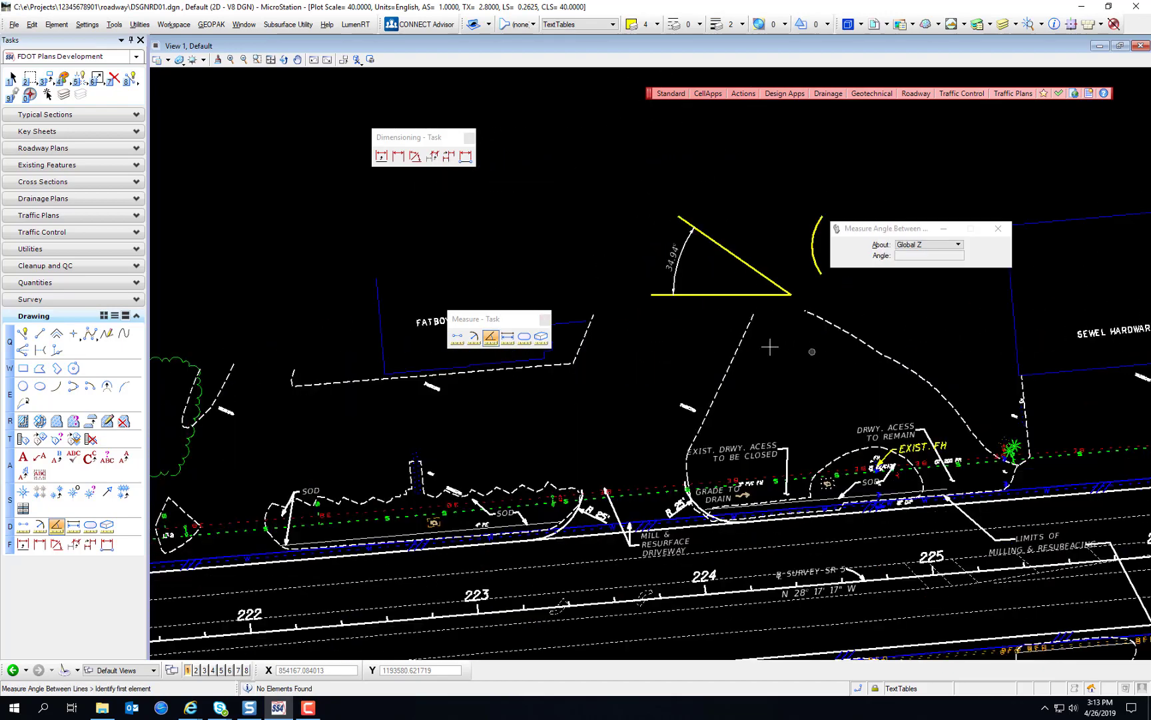
left_click(726, 251)
left_click(718, 293)
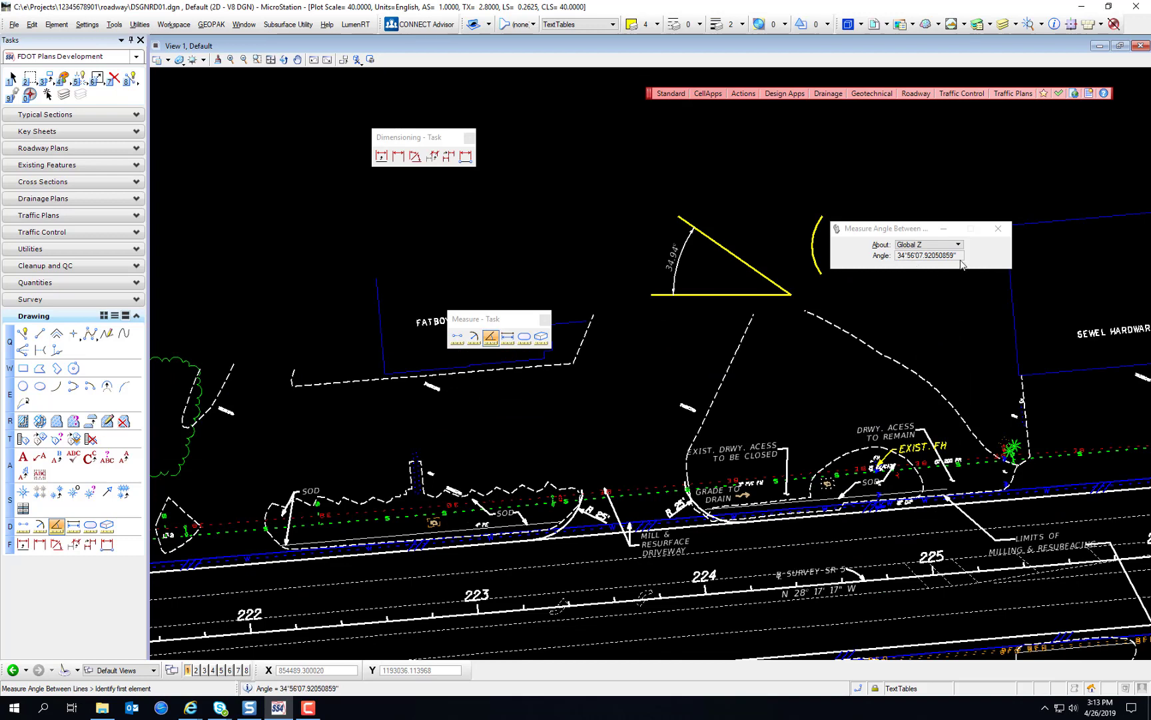
With Measure Length (d4), measure two of the triangle's lines.
key("d")
key("4")
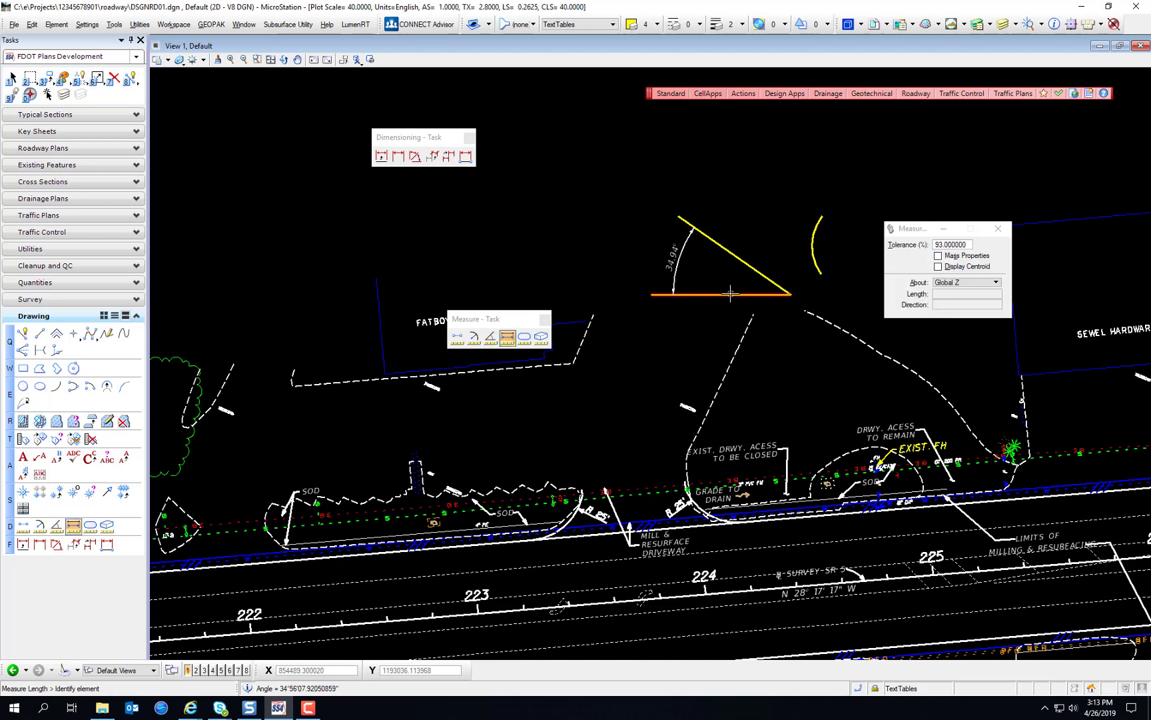
left_click(725, 261)
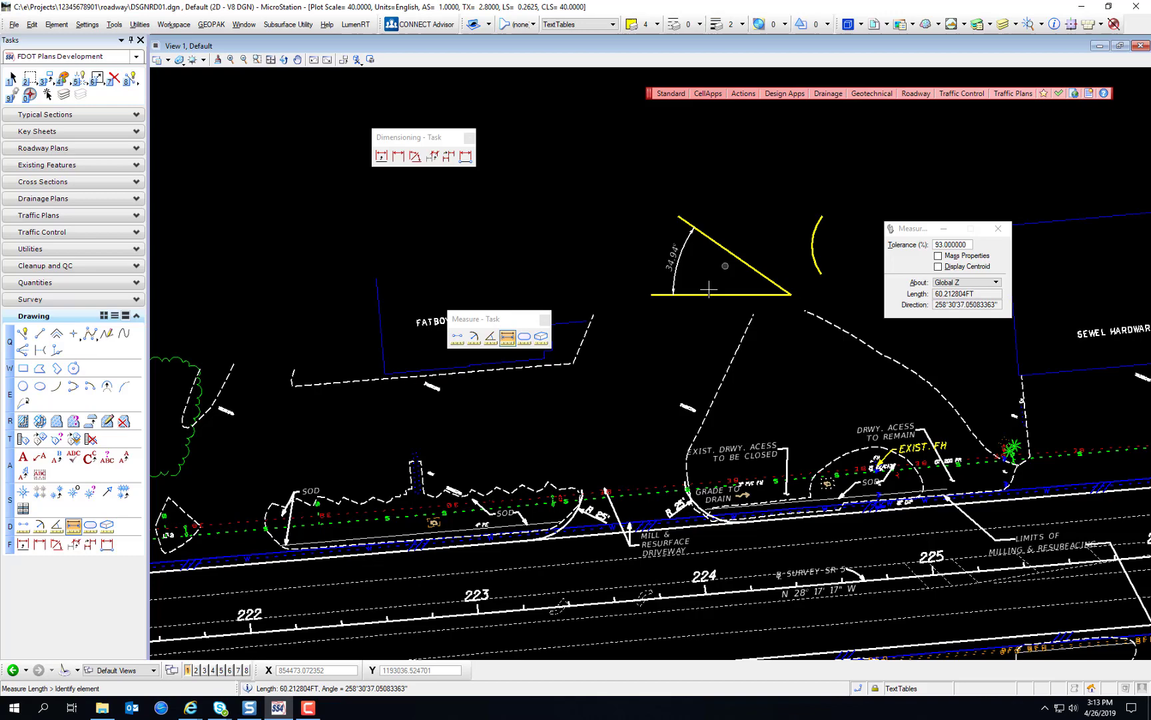
left_click(825, 535)
Measure the SR-5 survey line, pavement edge and a driveway line, then open Measure Area (d5).
middle_click_drag(825, 535, 788, 411)
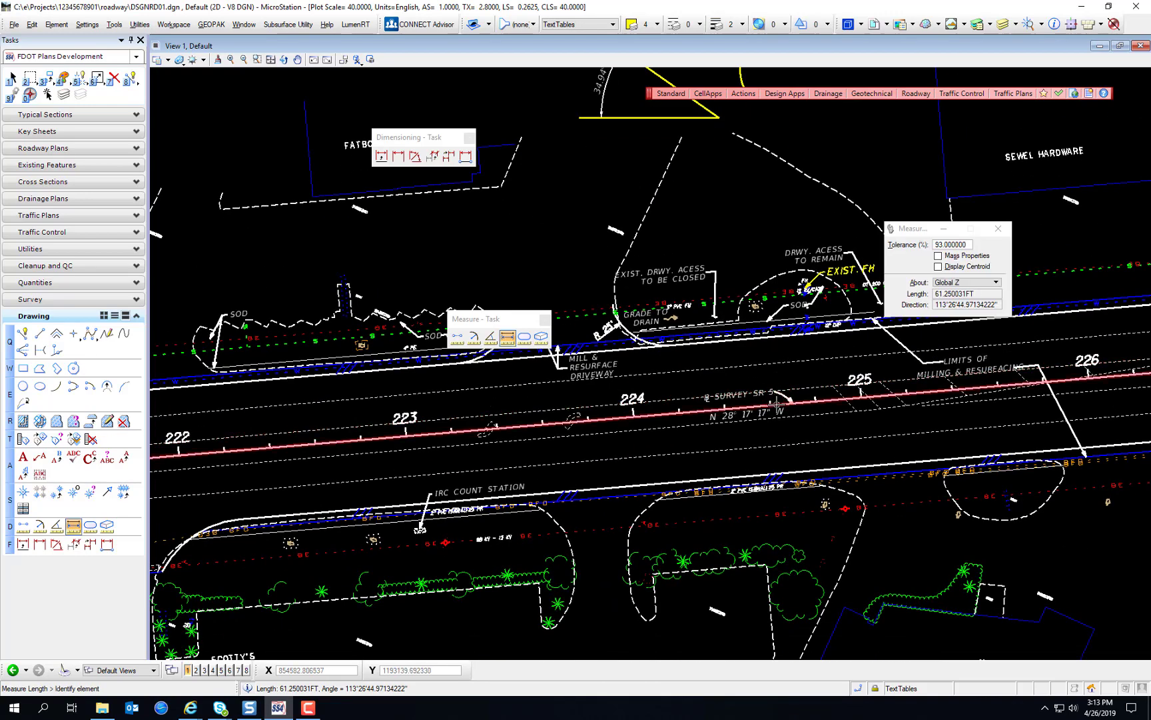
left_click(776, 403)
left_click(774, 332)
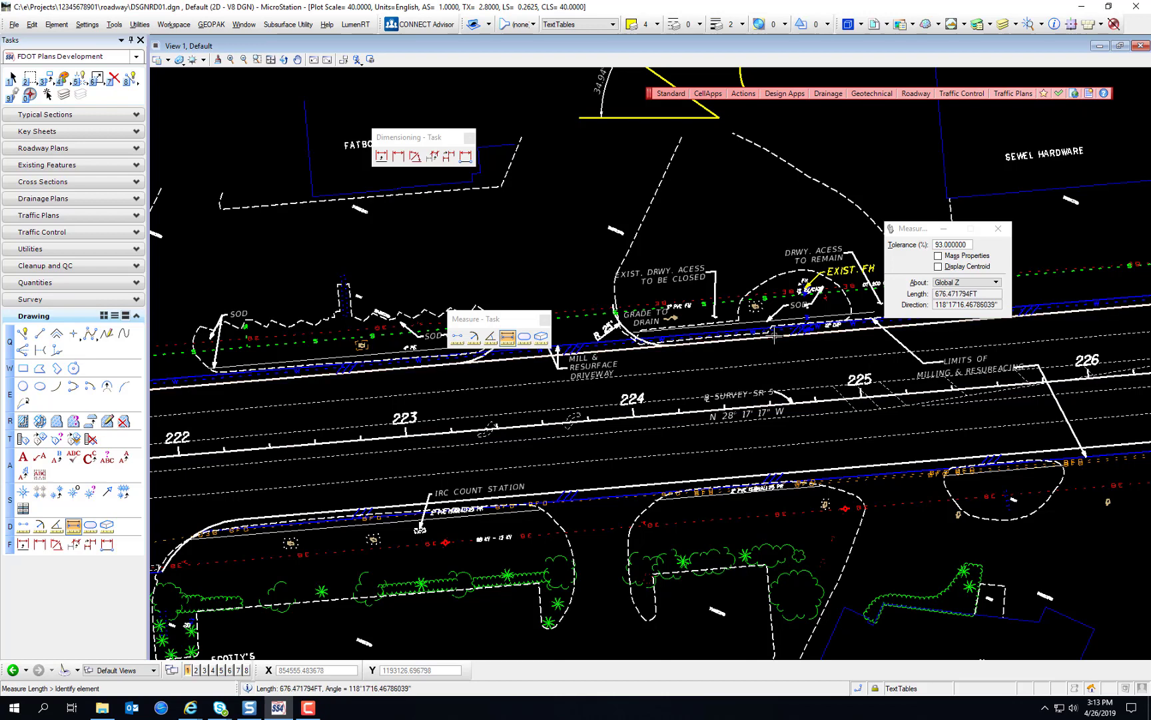
left_click(643, 213)
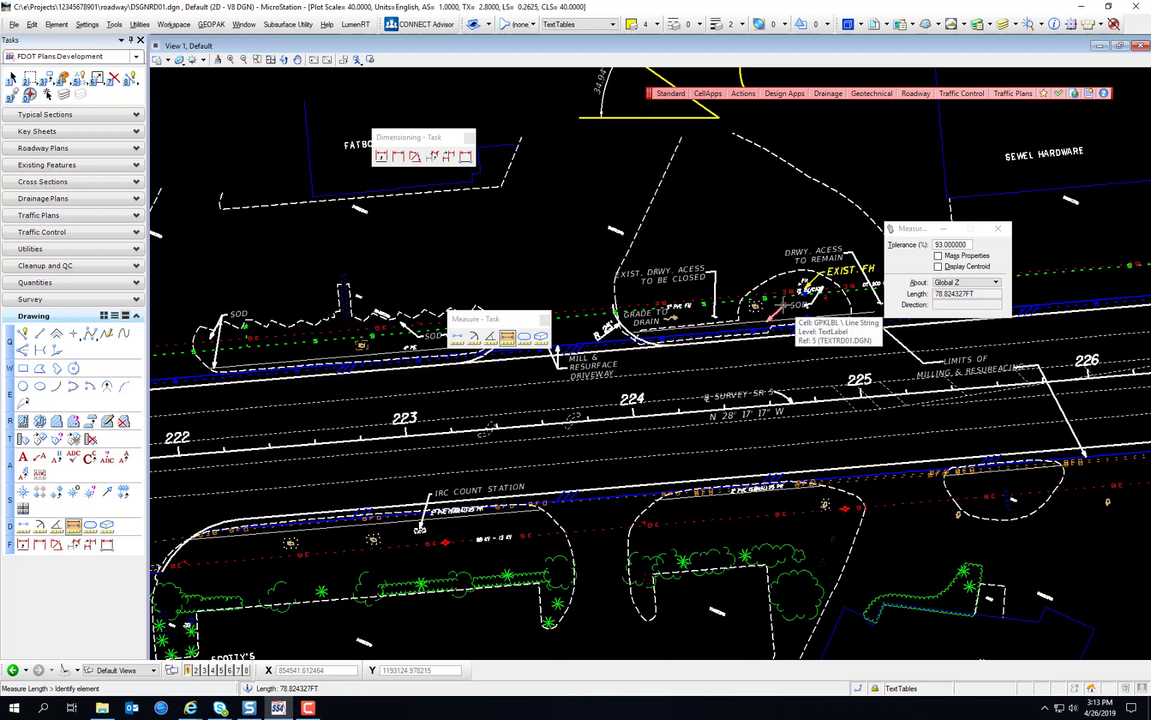
key("d")
key("5")
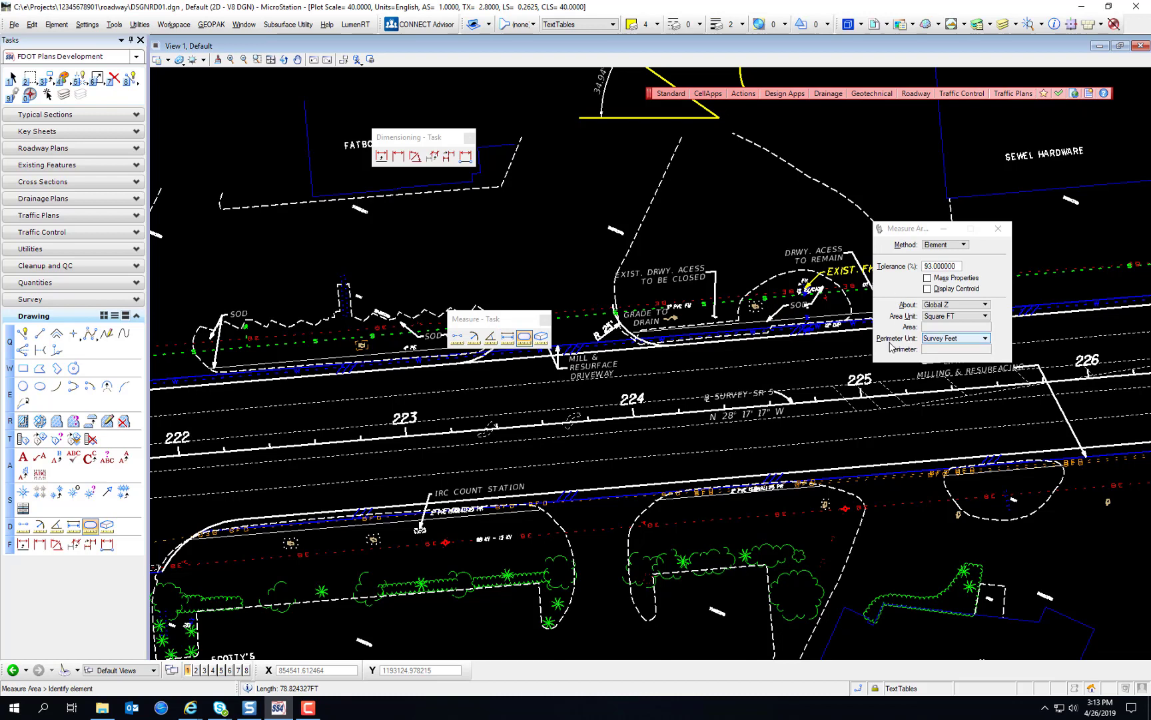
Measure the L-shaped outline by Element: 3886 SQ FT area, 272 FT perimeter.
left_click(951, 246)
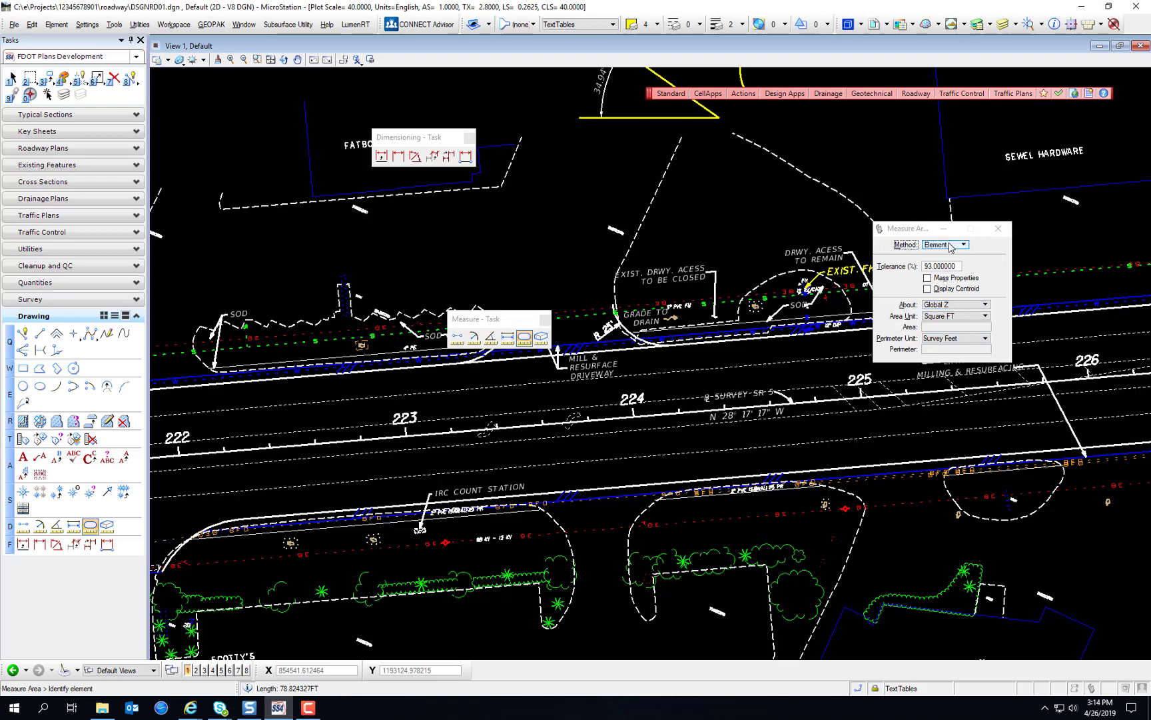
left_click(951, 246)
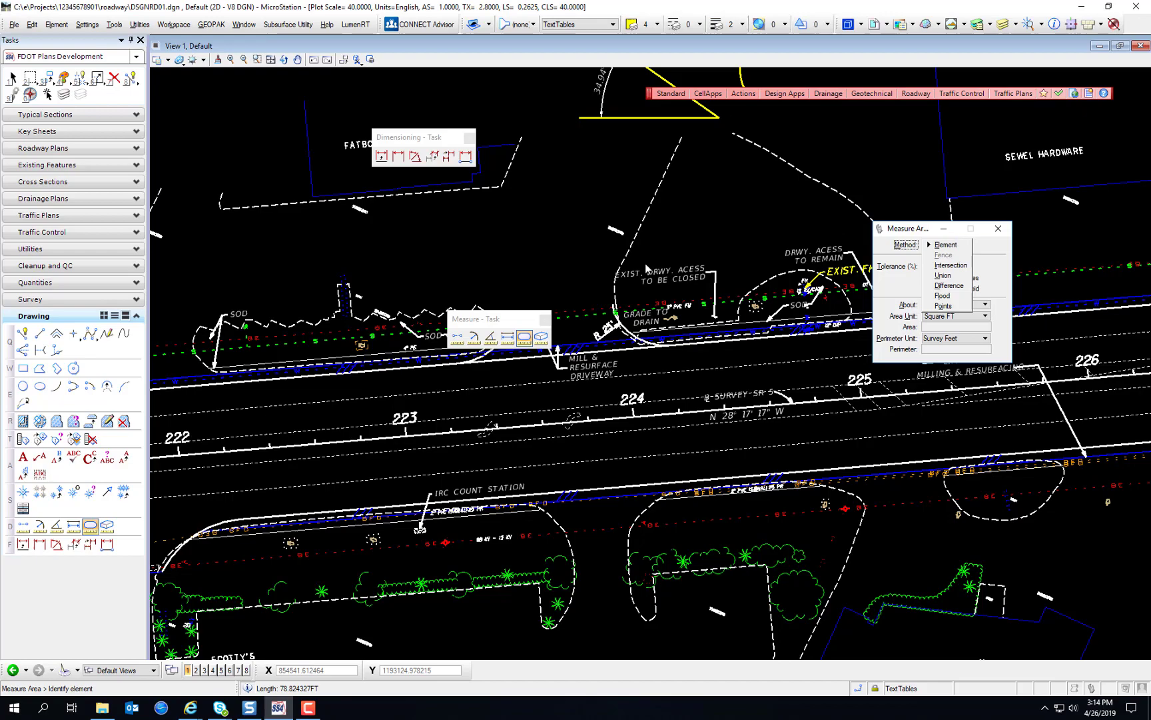
left_click(946, 244)
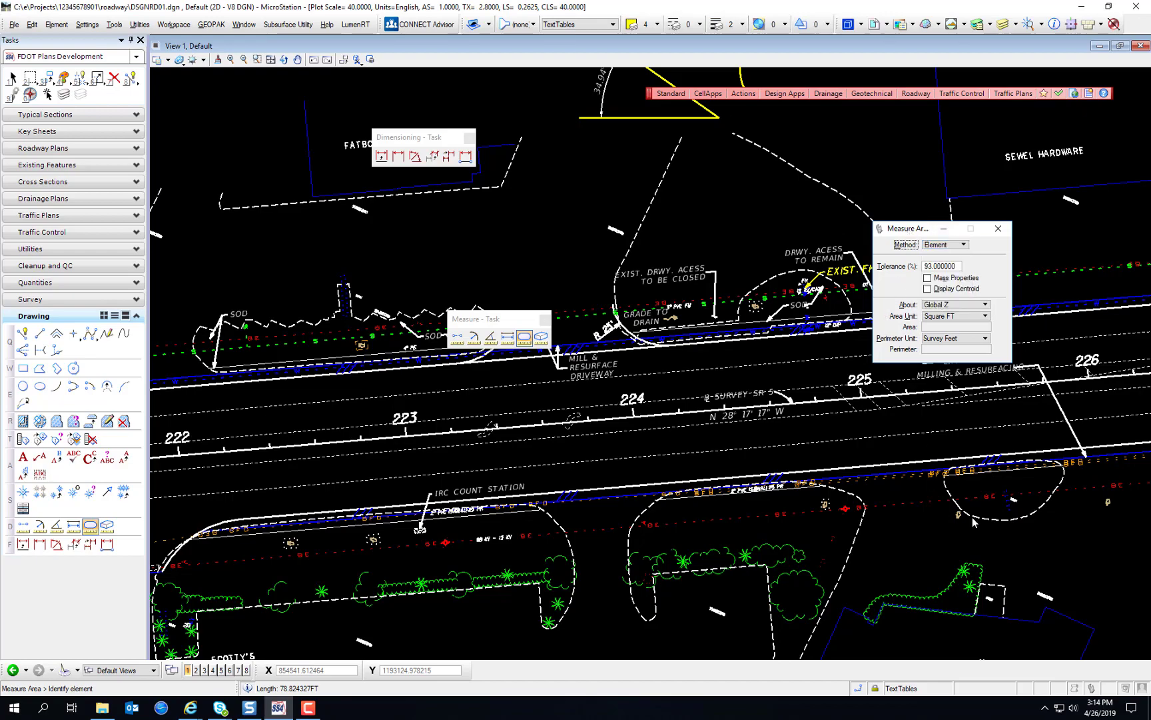
scroll(973, 517, "down", 5)
middle_click_drag(191, 592, 608, 458)
scroll(608, 458, "up", 4)
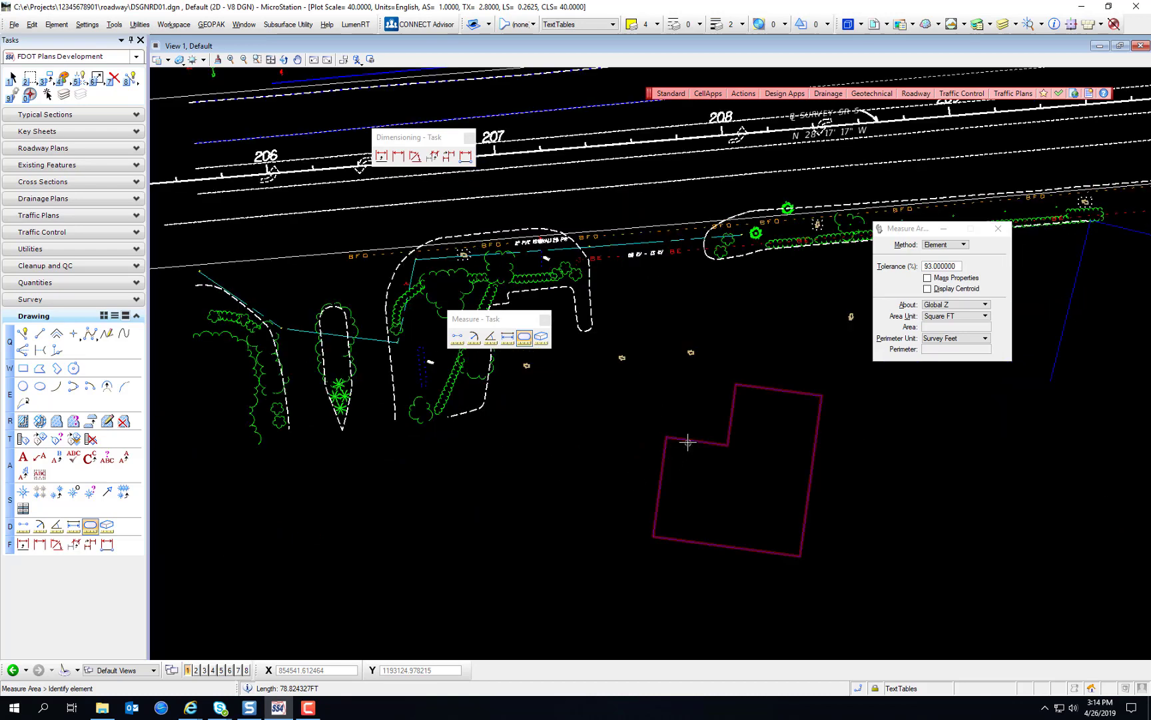
left_click(689, 441)
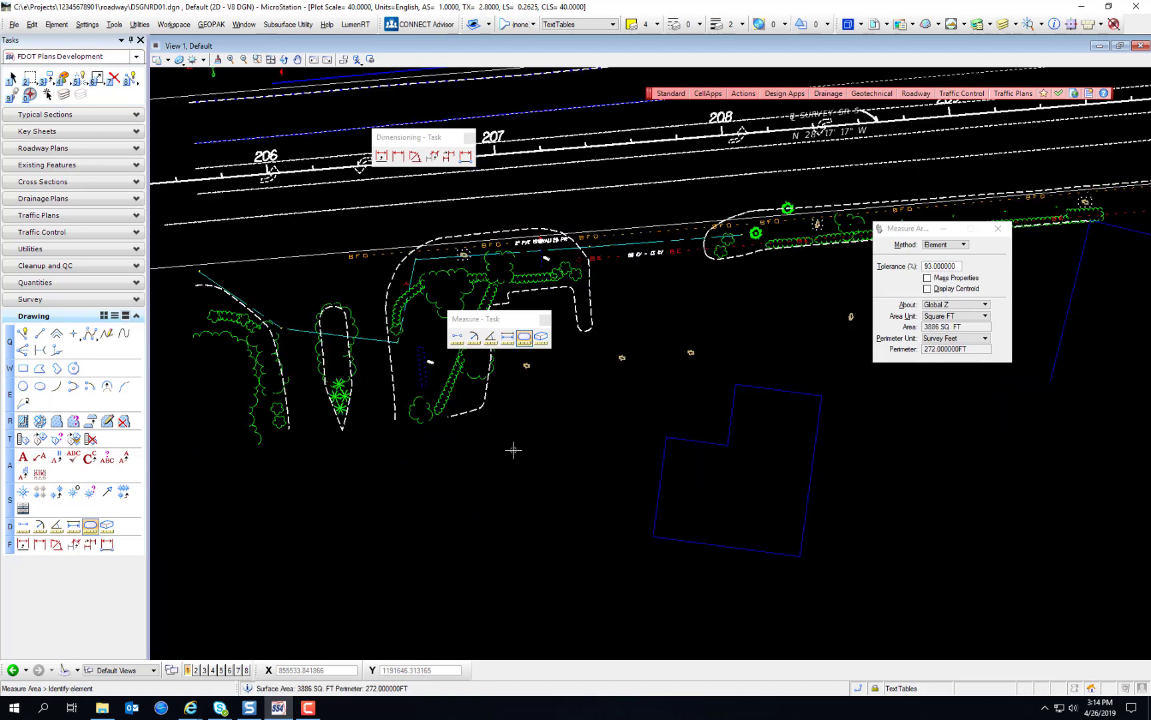
Change the area measuring method to Intersection.
left_click(945, 245)
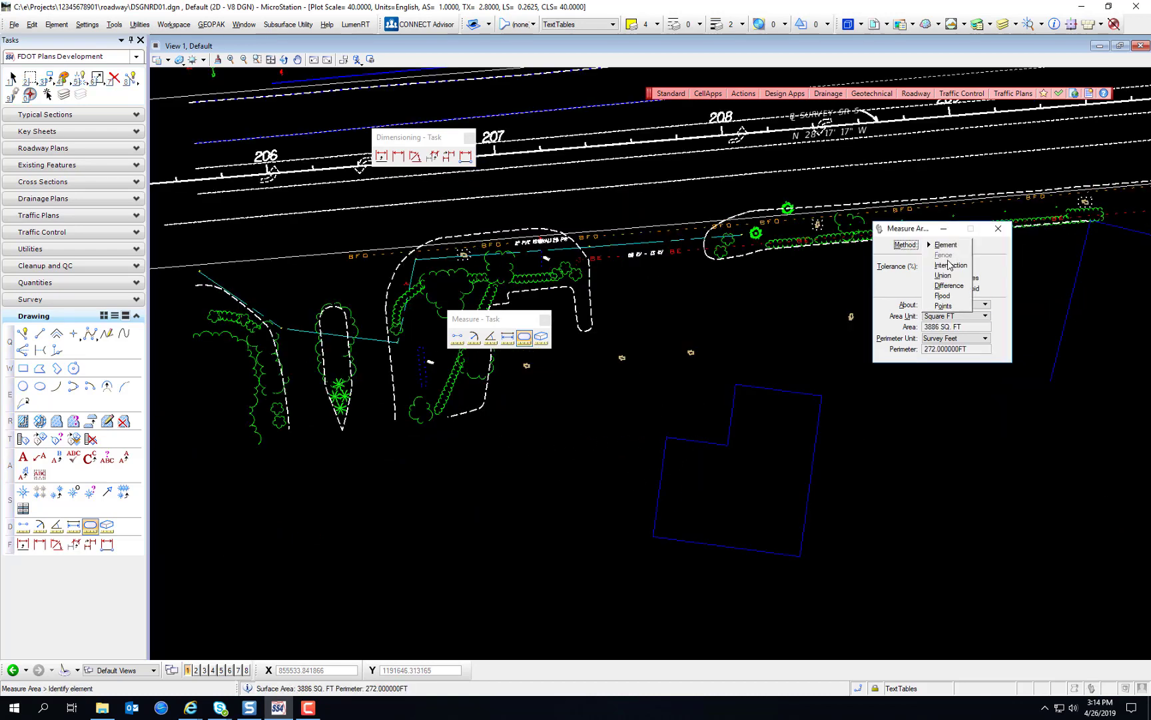
left_click(949, 265)
left_click(949, 244)
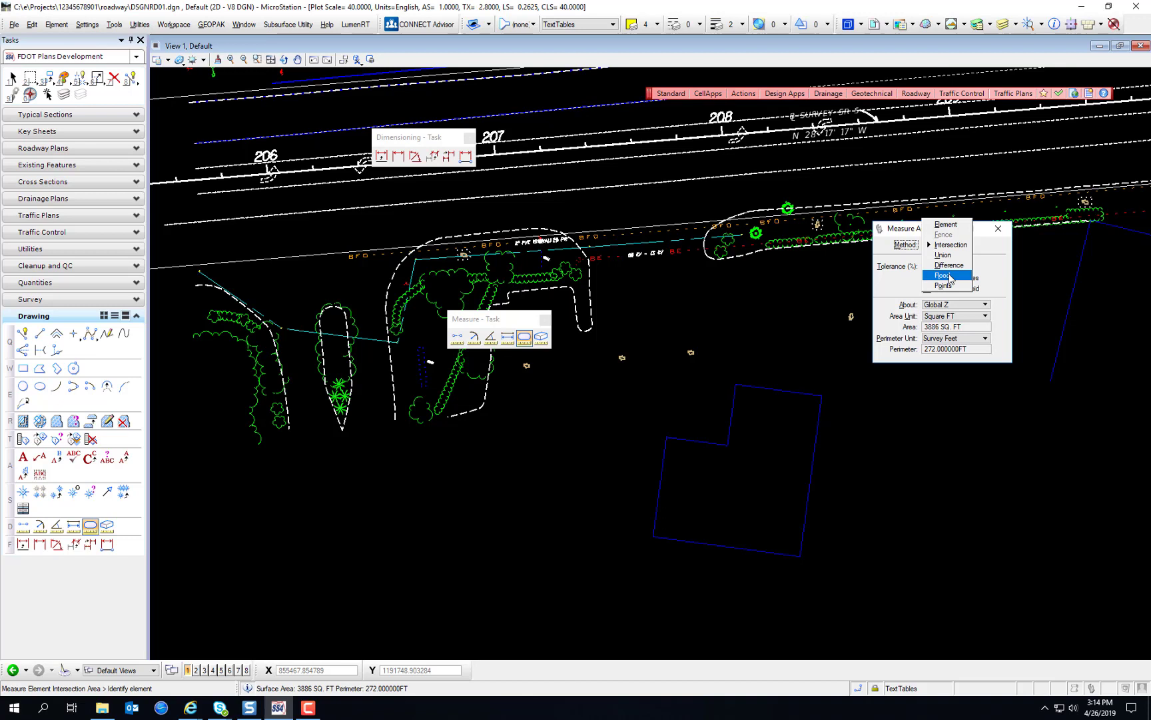
Try the Flood method by picking a point inside the L-shaped outline.
left_click(958, 275)
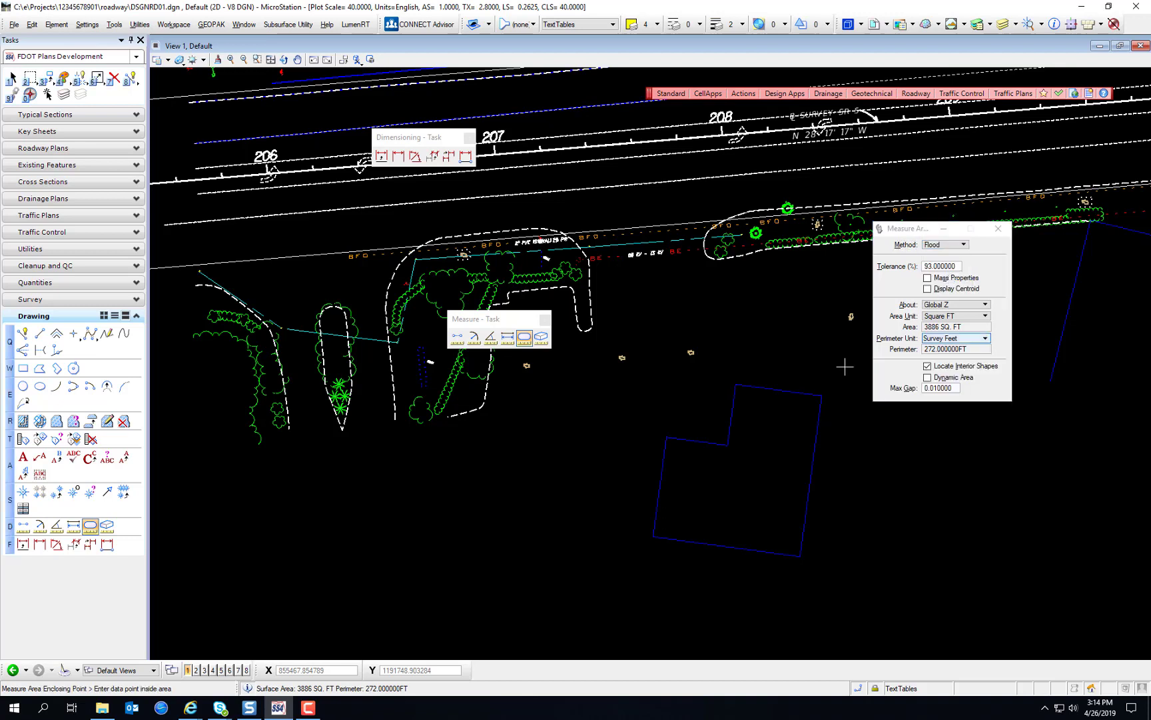
left_click(804, 386)
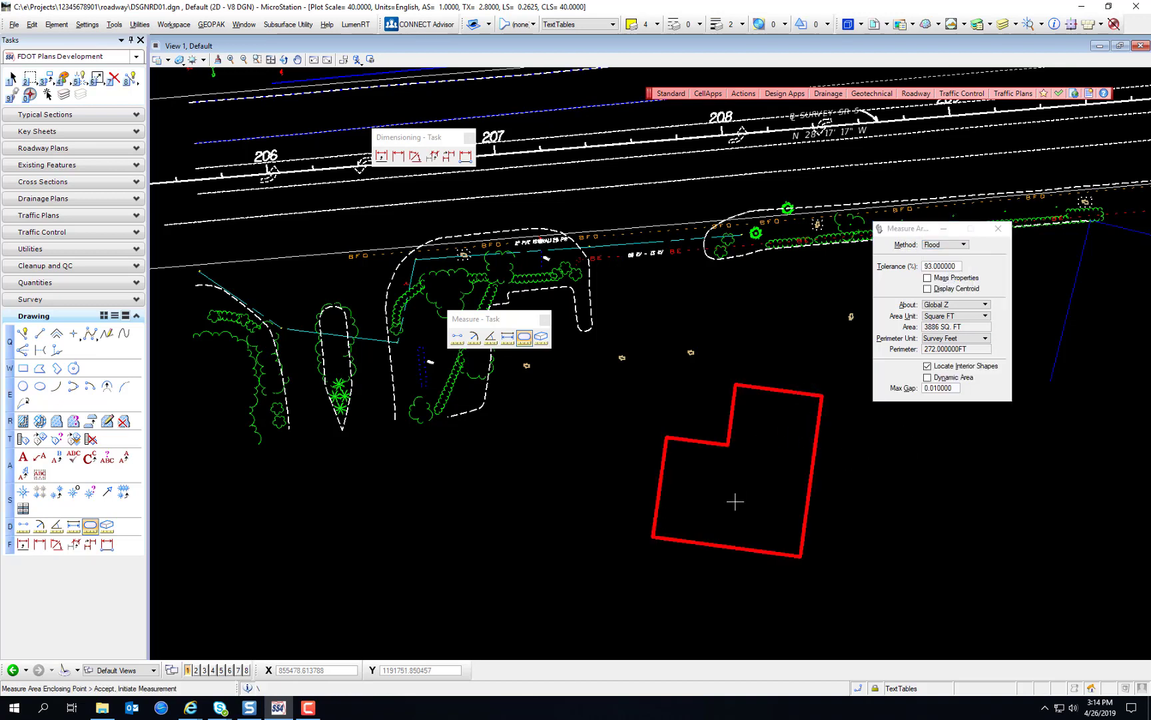
left_click(885, 455)
Trace the L-shape's corners with the Points method: 4250.5 sq ft area, 256.183766 ft perimeter.
left_click(945, 244)
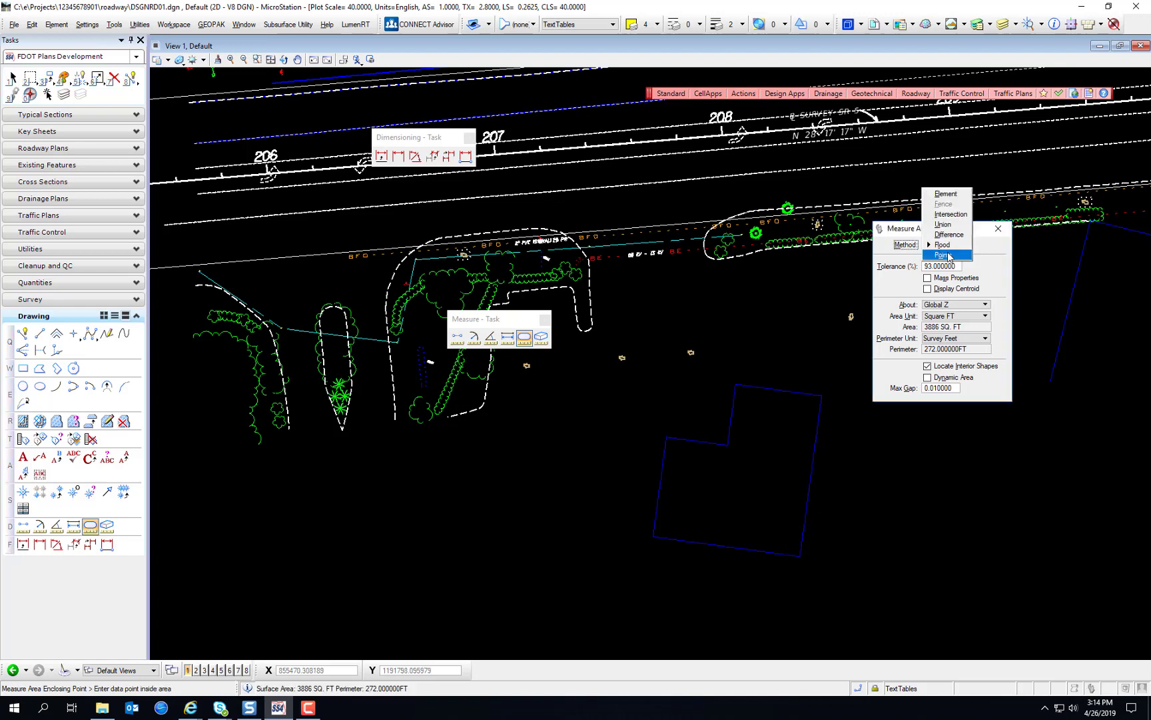
left_click(949, 256)
left_click(735, 384)
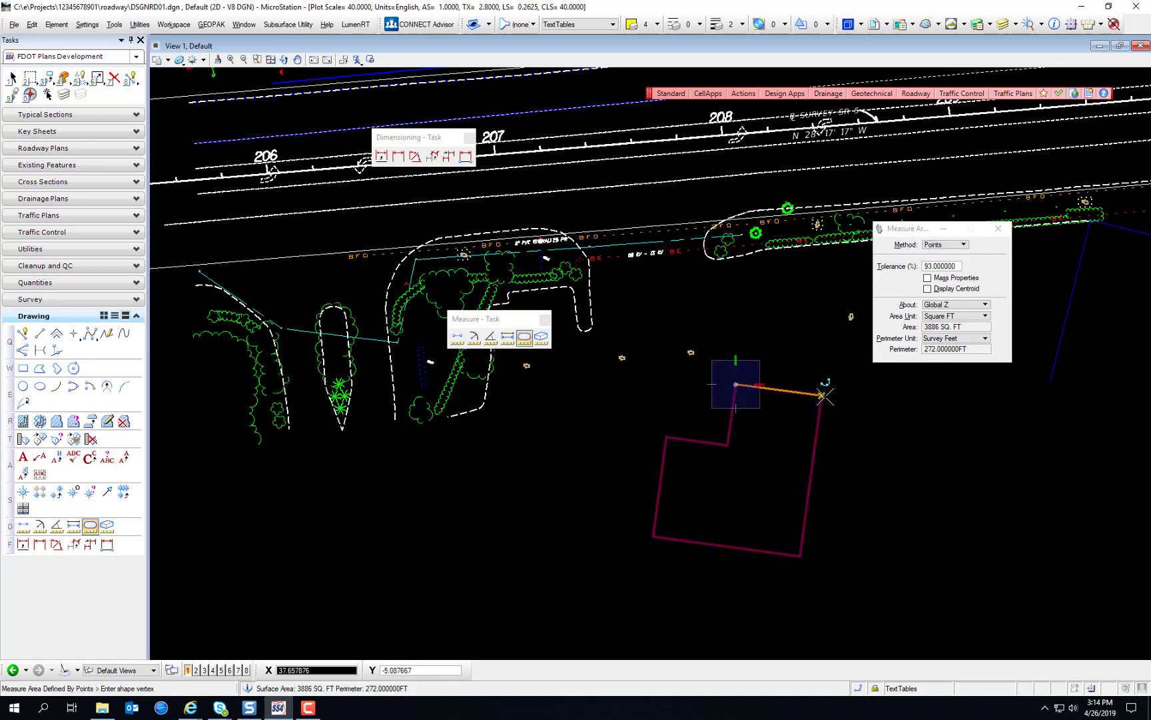
left_click(823, 394)
left_click(801, 556)
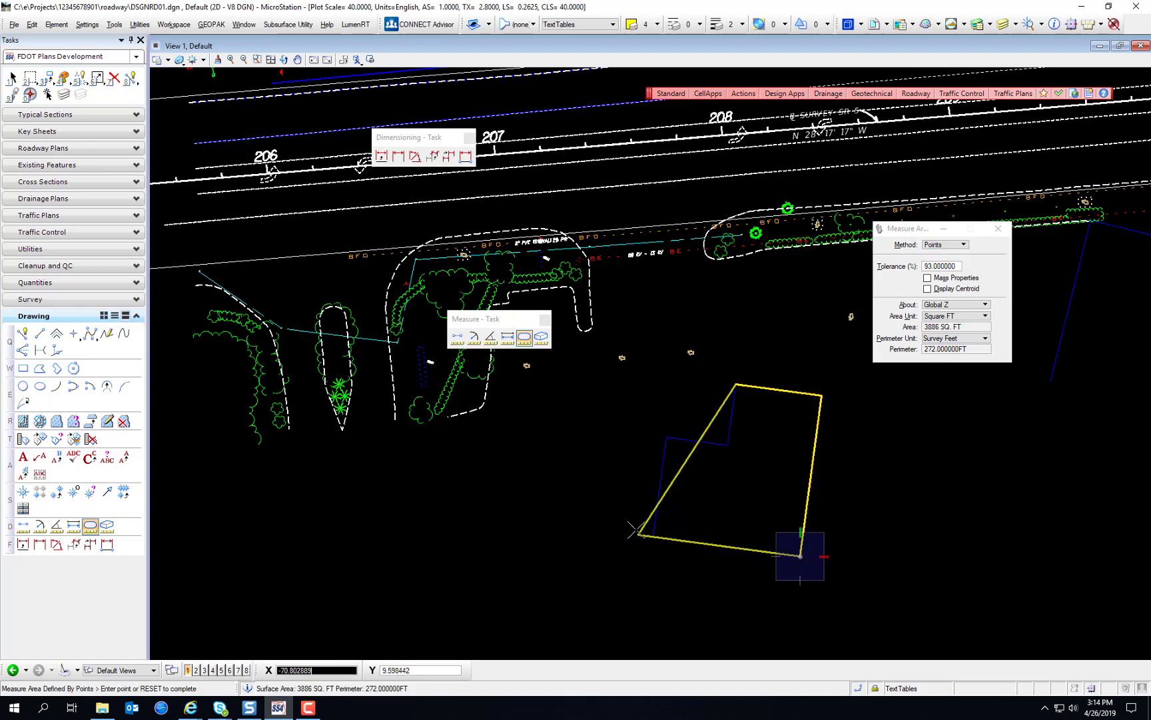
left_click(654, 535)
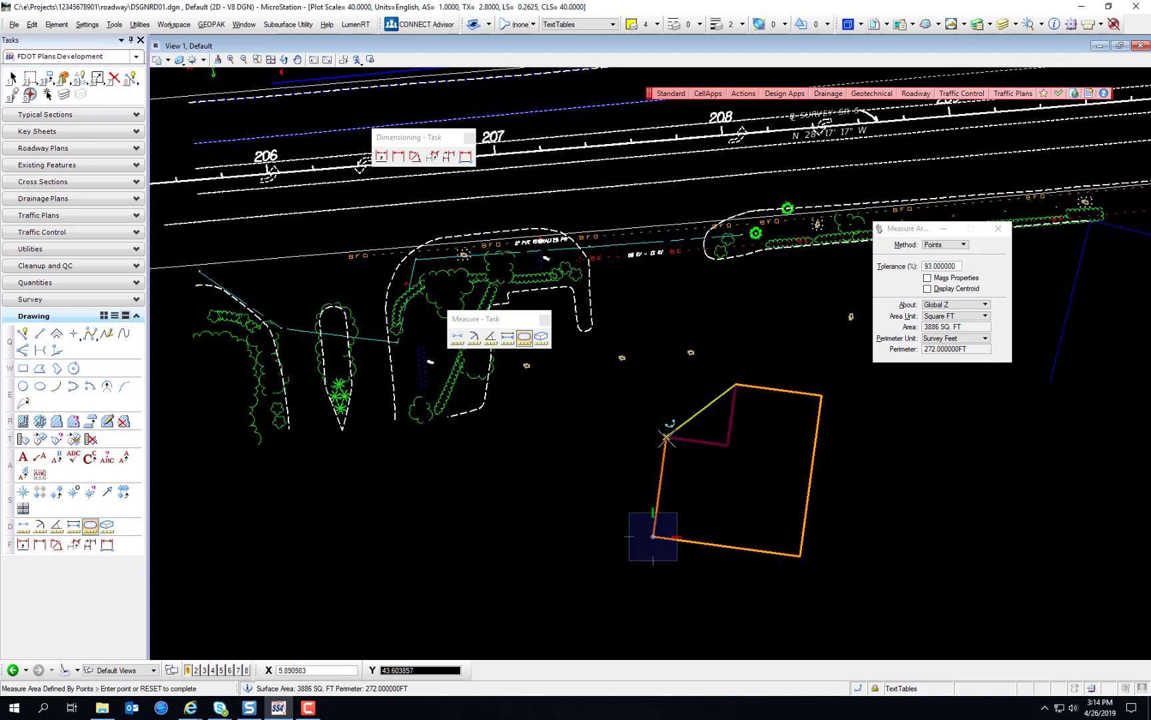
left_click(666, 438)
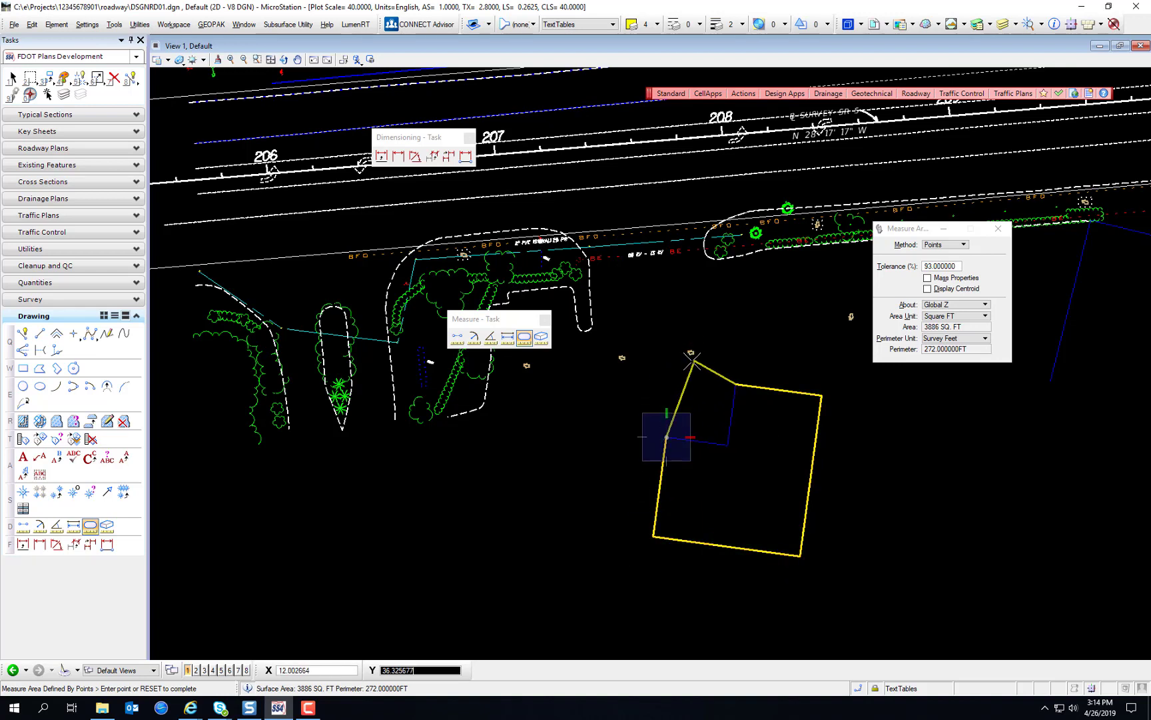
right_click(694, 366)
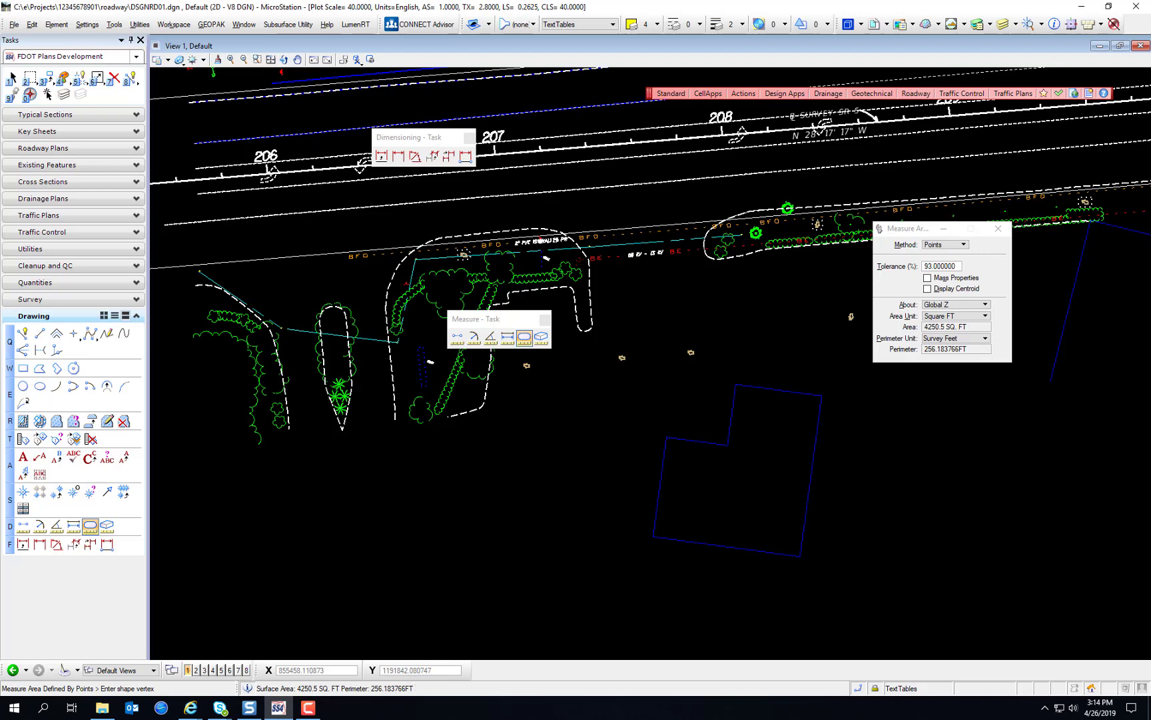
Frame the yellow cross-hatched strip by the SAWCUT note and return to Element Selection.
key("F10")
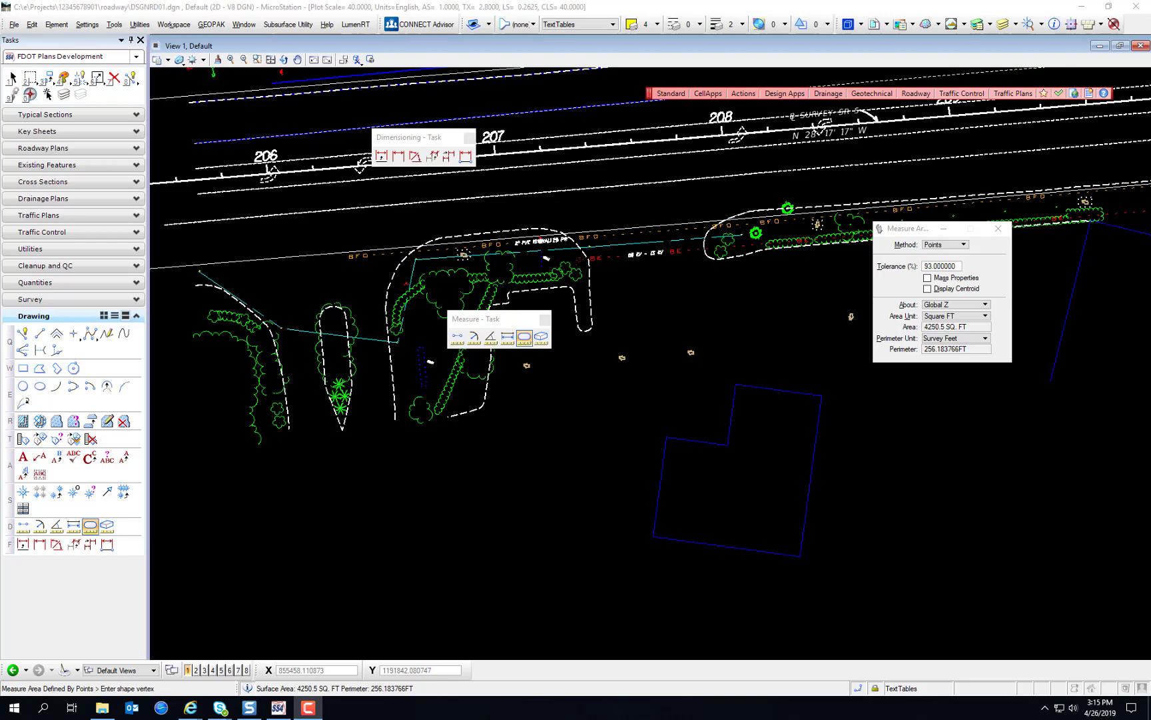
scroll(760, 464, "down", 5)
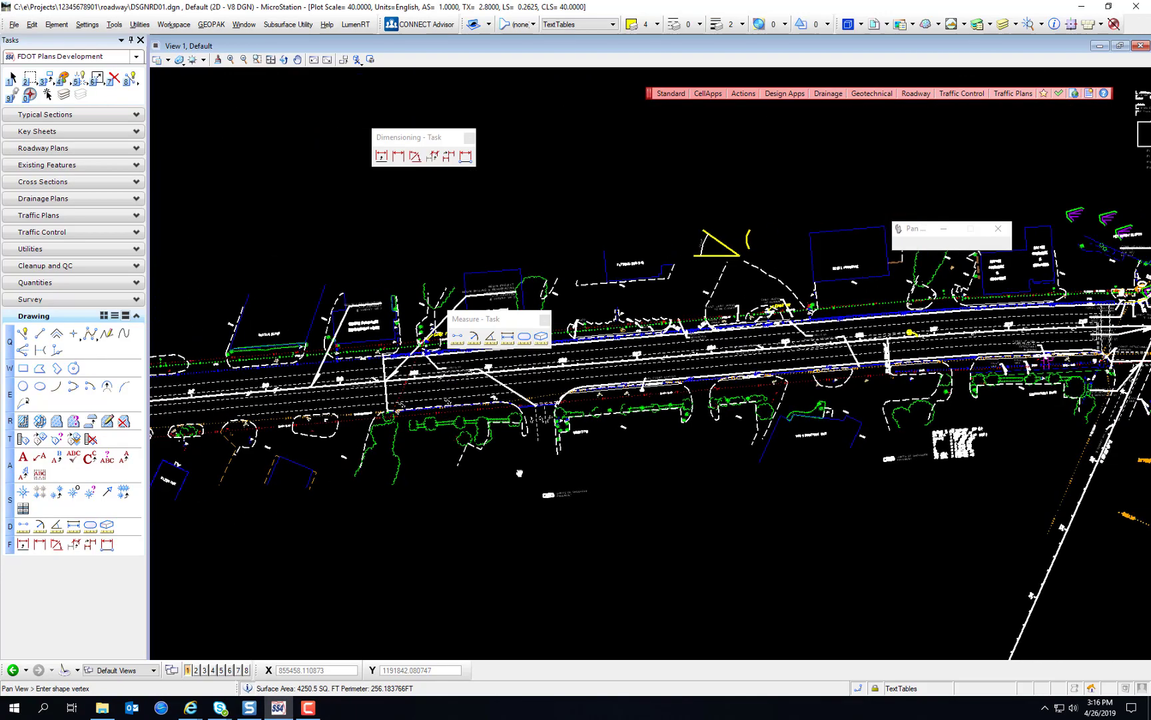
middle_click_drag(760, 460, 761, 464)
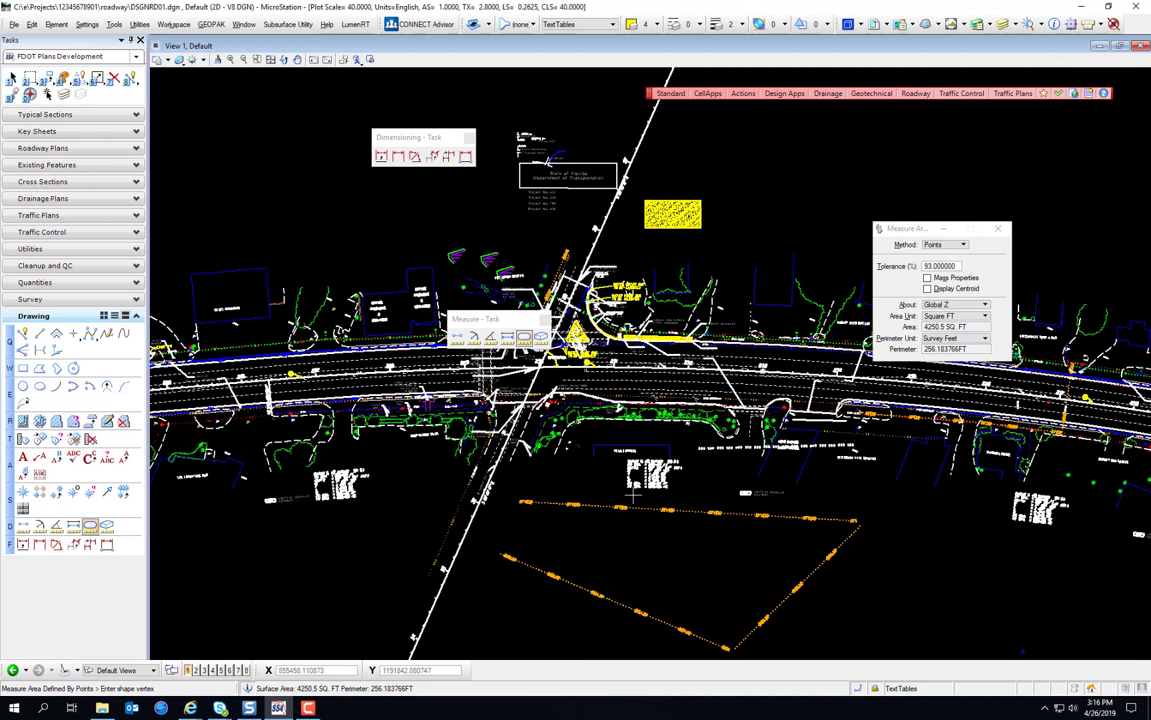
scroll(642, 315, "up", 6)
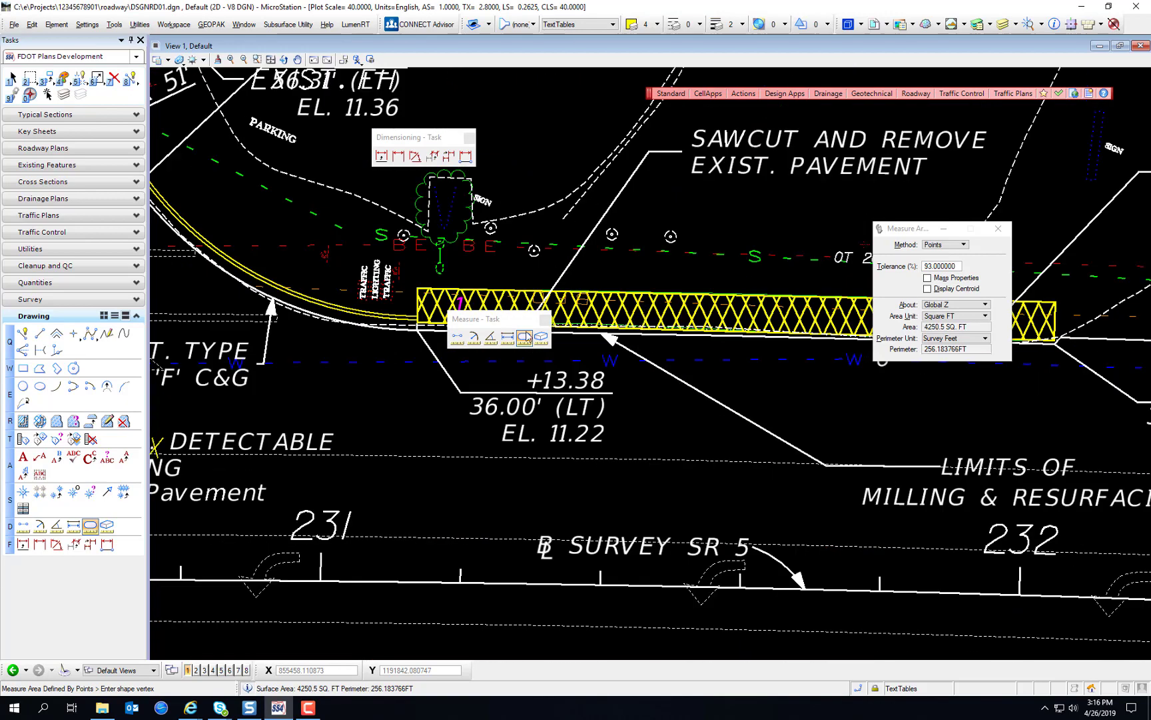
mouse_move(482, 325)
left_mouse_down()
mouse_move(700, 124)
mouse_move(772, 171)
mouse_move(1044, 147)
left_mouse_up()
left_click(13, 78)
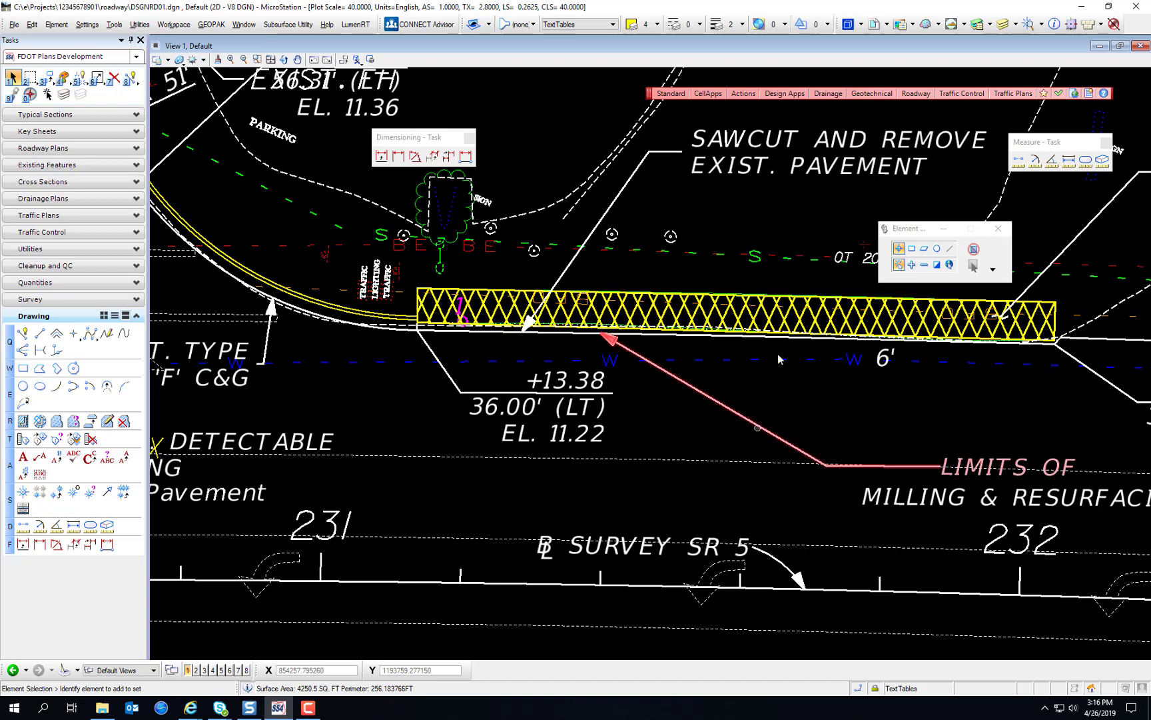
Turn off Display for the first three reference file attachments.
left_click(874, 25)
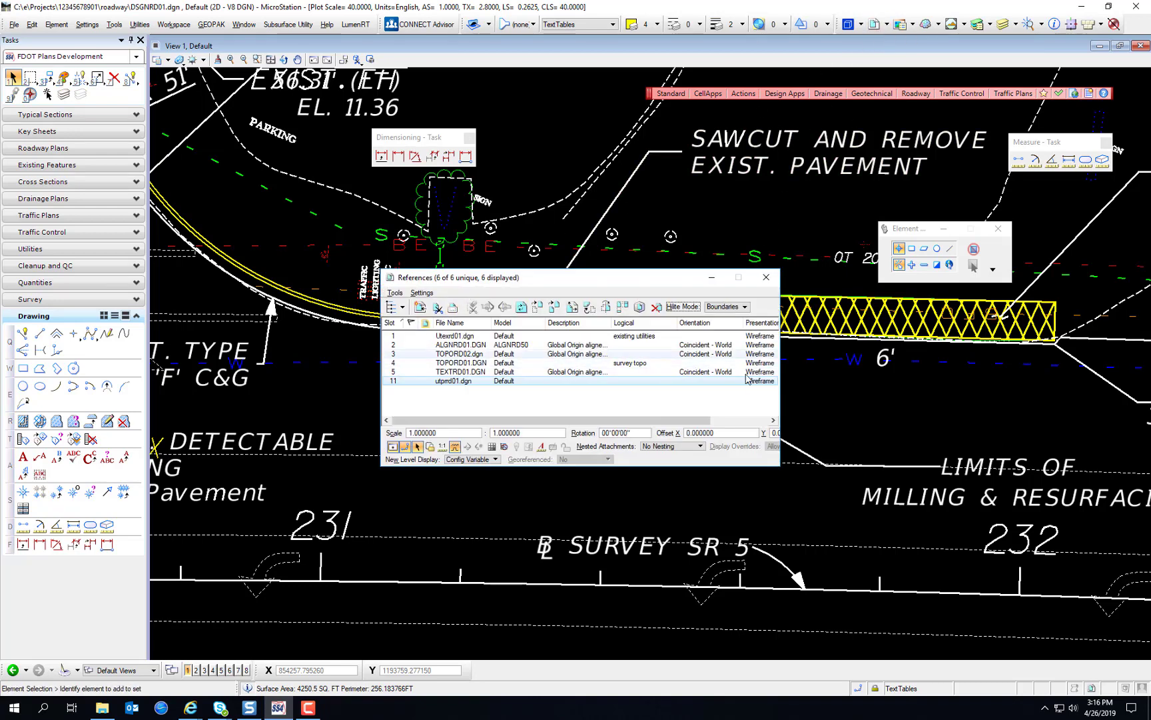
left_click_drag(780, 371, 1027, 372)
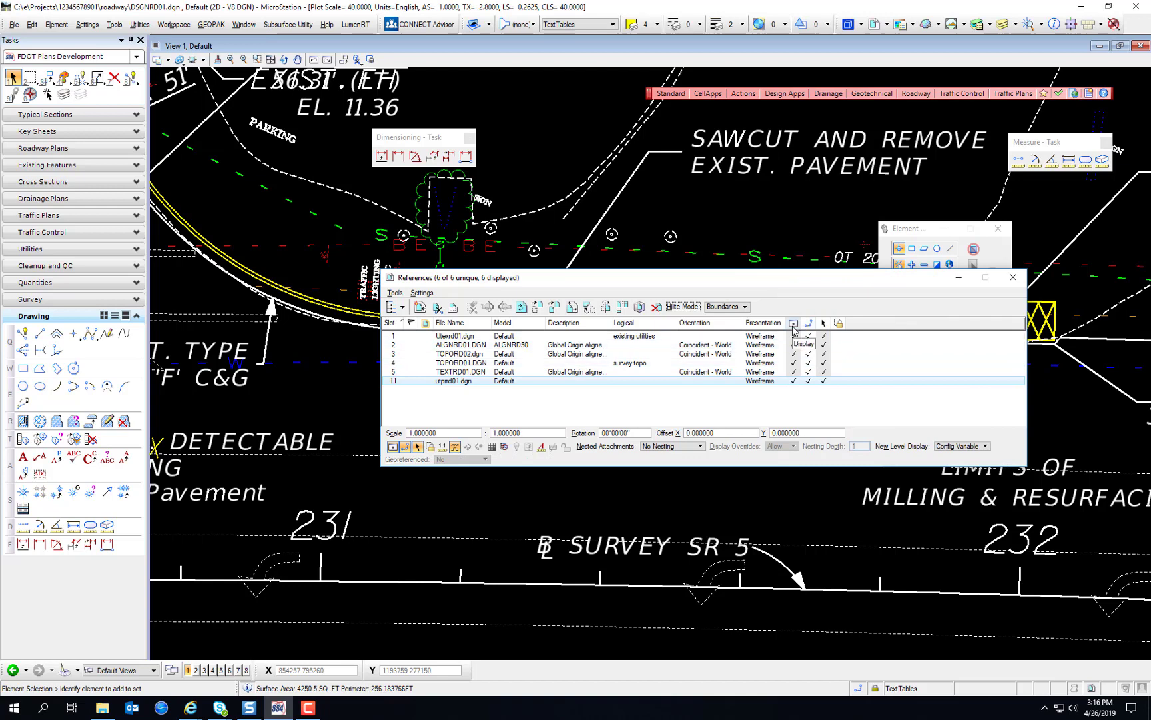
left_click_drag(793, 335, 793, 380)
left_click(1021, 281)
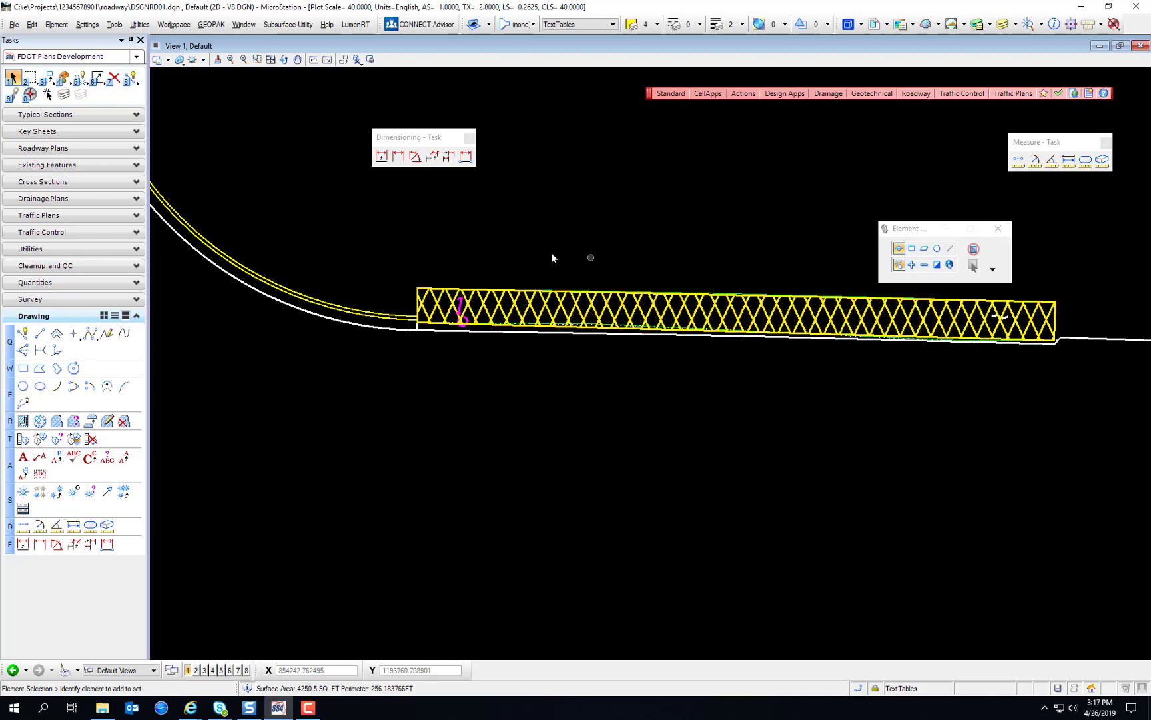
Select the hatched curb strip, identified as a Shape on level TextTables.
scroll(607, 429, "down", 2)
scroll(607, 429, "up", 2)
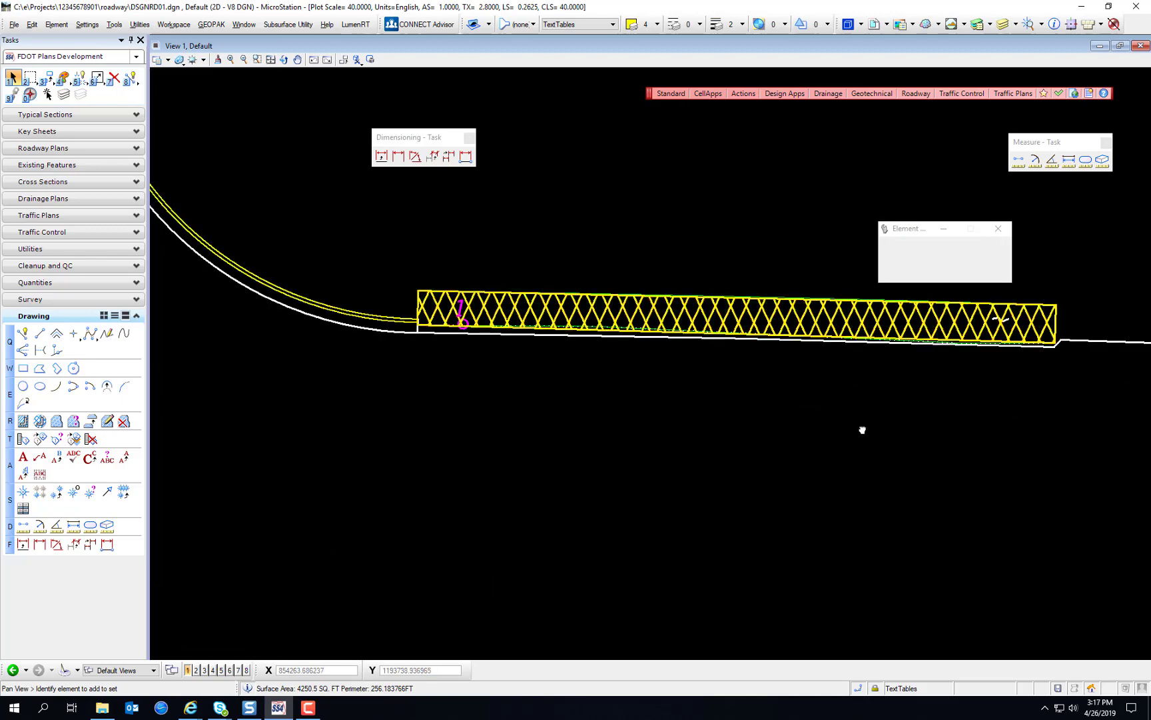
mouse_move(861, 430)
middle_mouse_down()
mouse_move(856, 511)
mouse_move(868, 529)
middle_mouse_up()
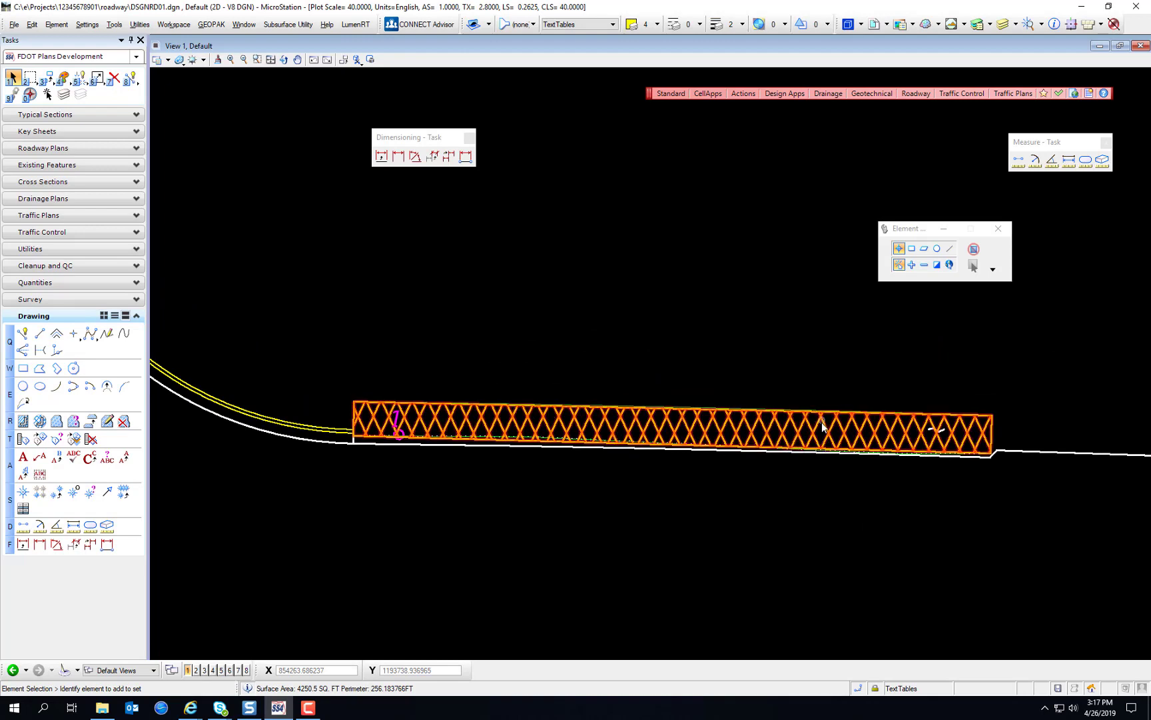
left_click(712, 426)
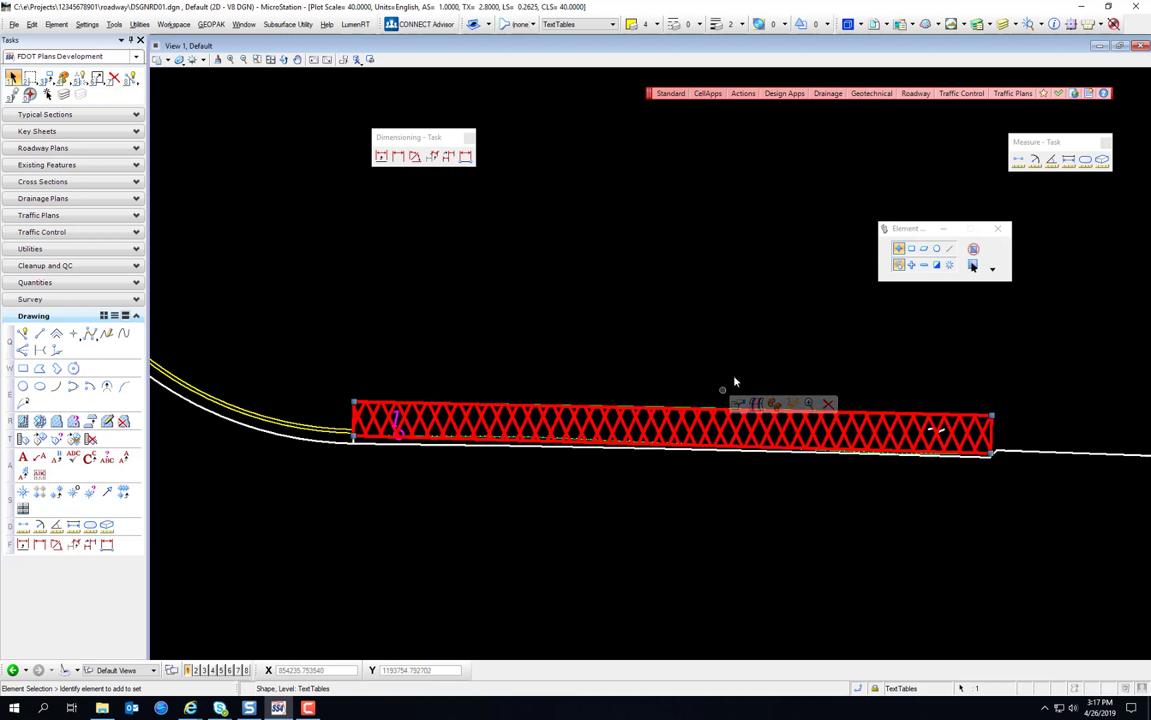
In Element Information, change the Shape's level from TextTables to CurbBack.
left_click(1054, 24)
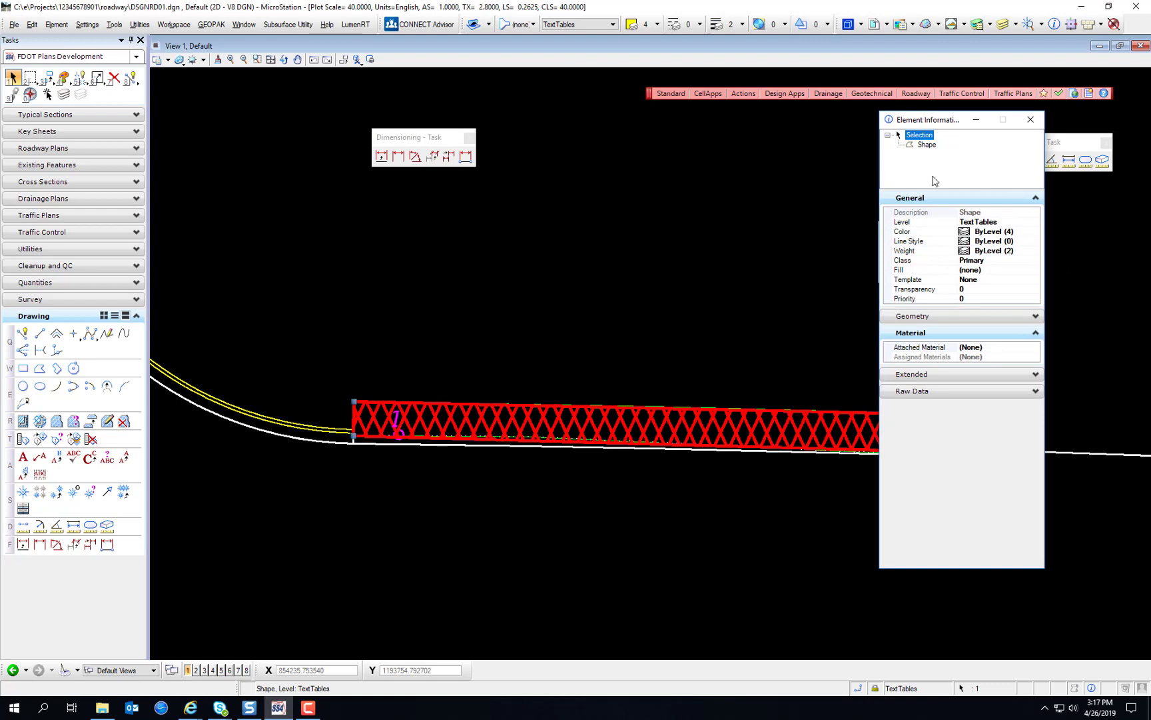
left_click(926, 144)
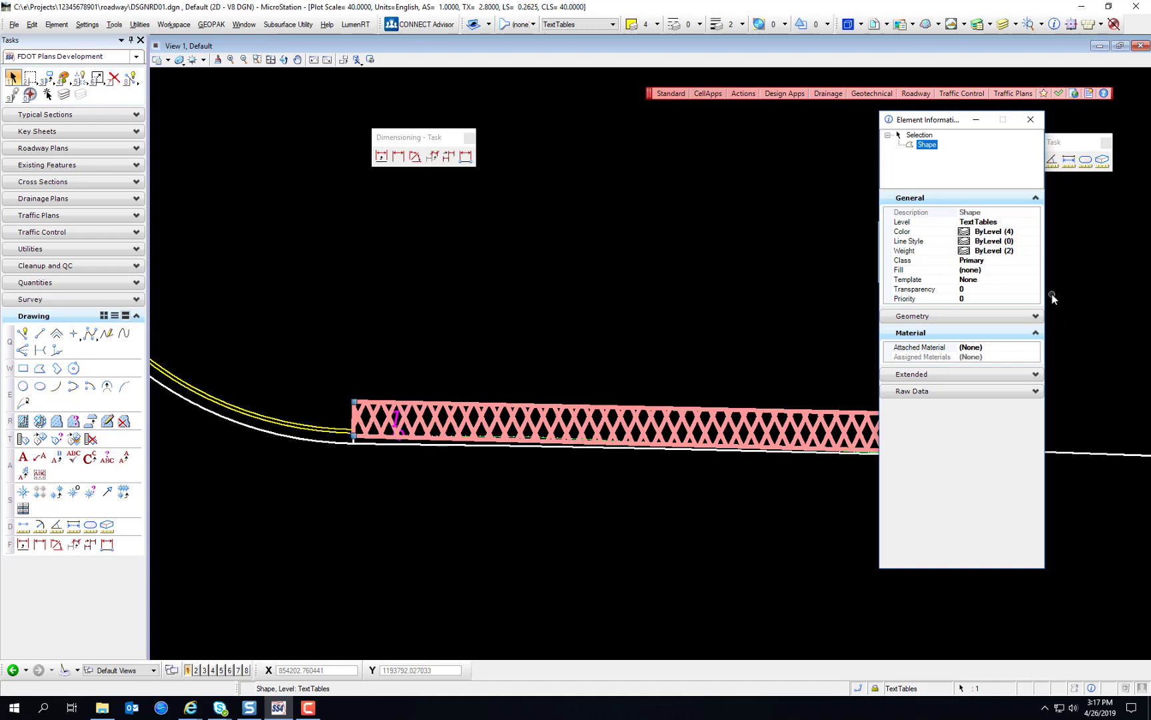
left_click(1033, 221)
left_click(1033, 222)
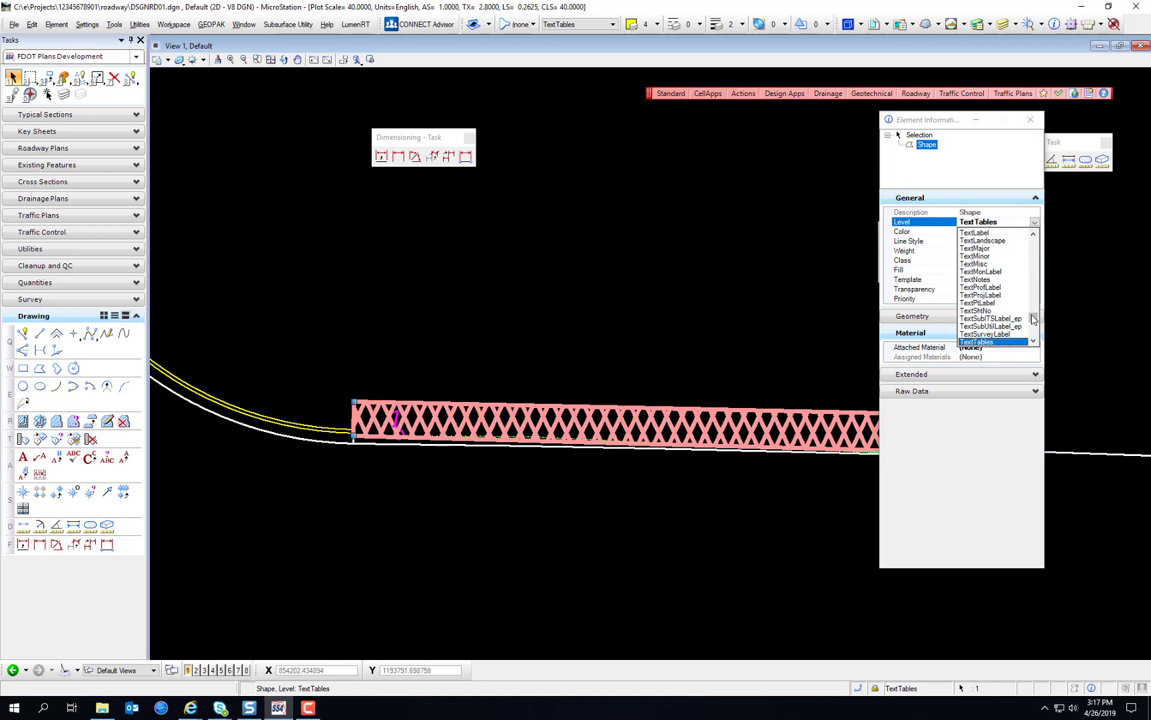
left_click_drag(1034, 318, 1034, 253)
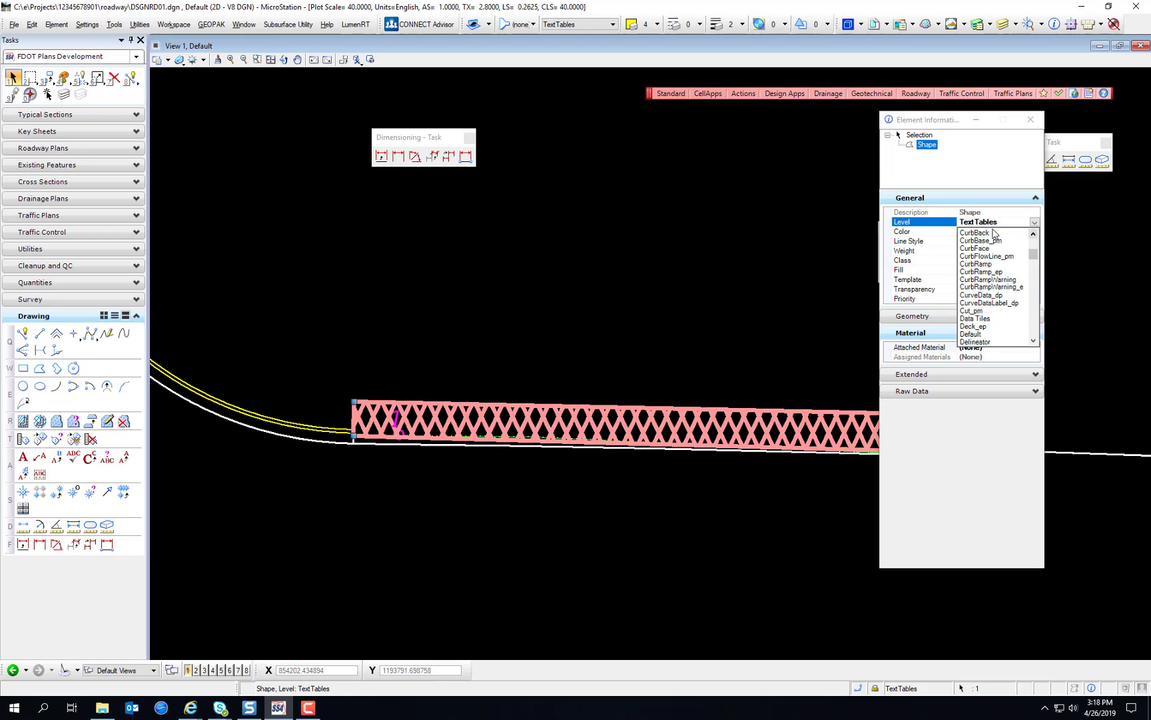
left_click(992, 233)
Deselect and reselect the hatched shape to confirm it sits on level CurbBack.
left_click(785, 319)
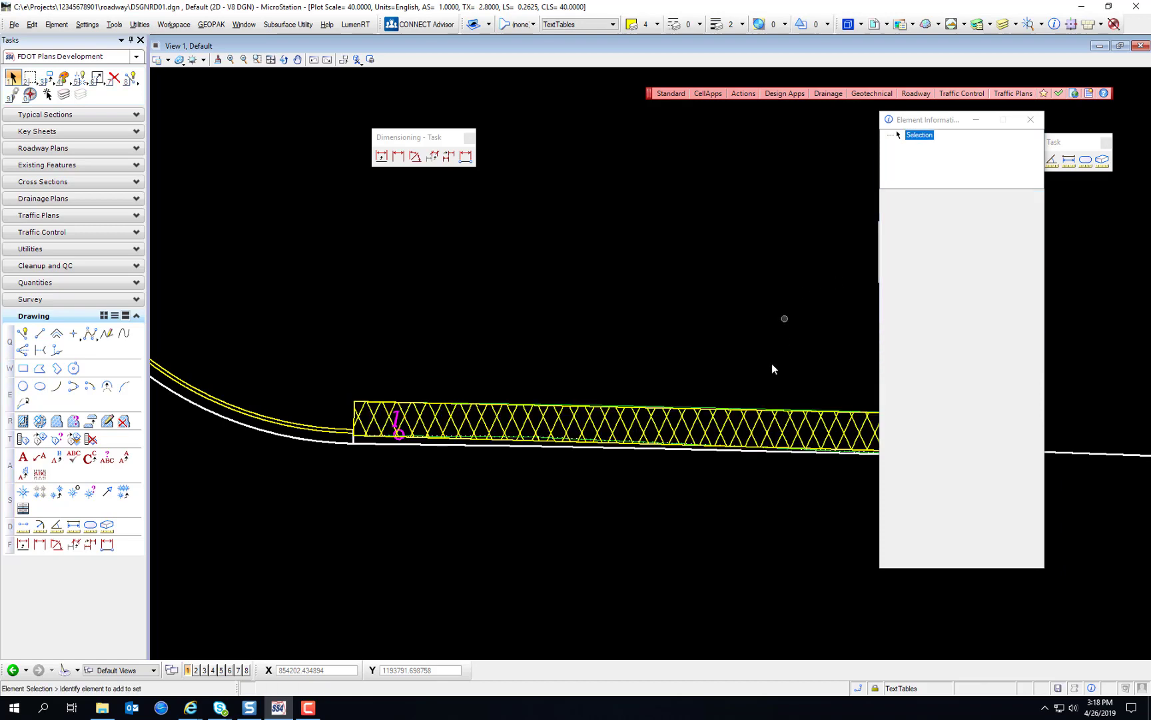
left_click(756, 415)
left_click(646, 281)
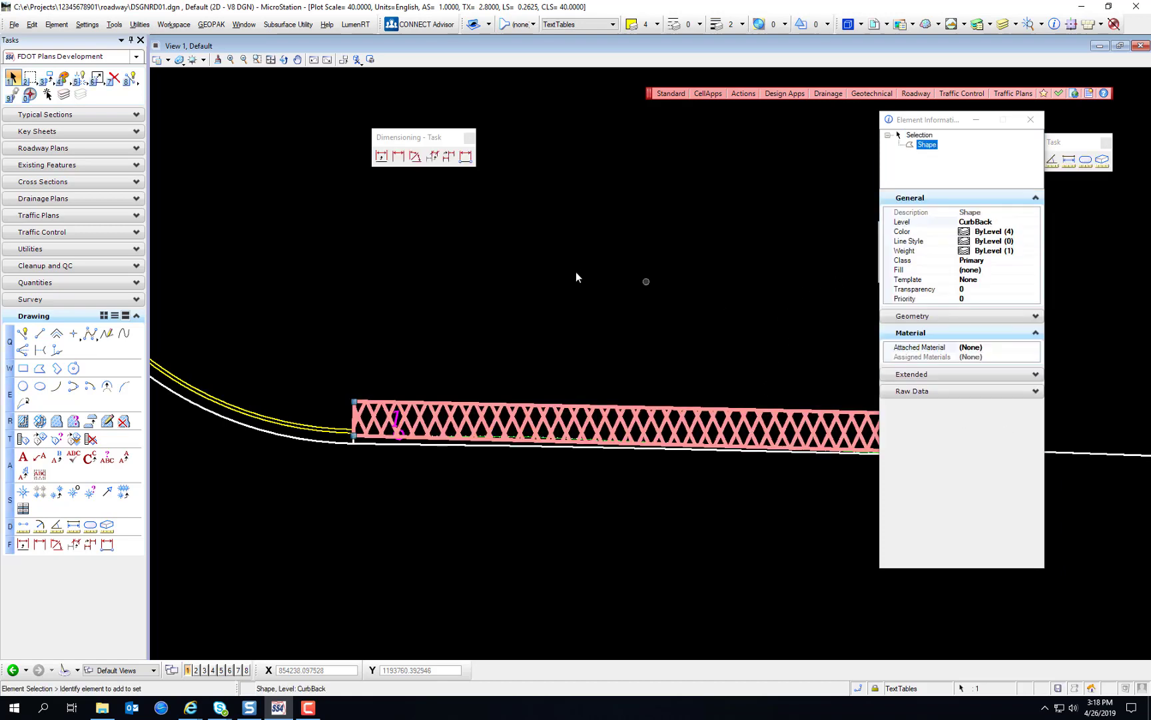
left_click(803, 436)
Clear the selection and re-enable display of the TOPORD02.dgn reference.
key("Escape")
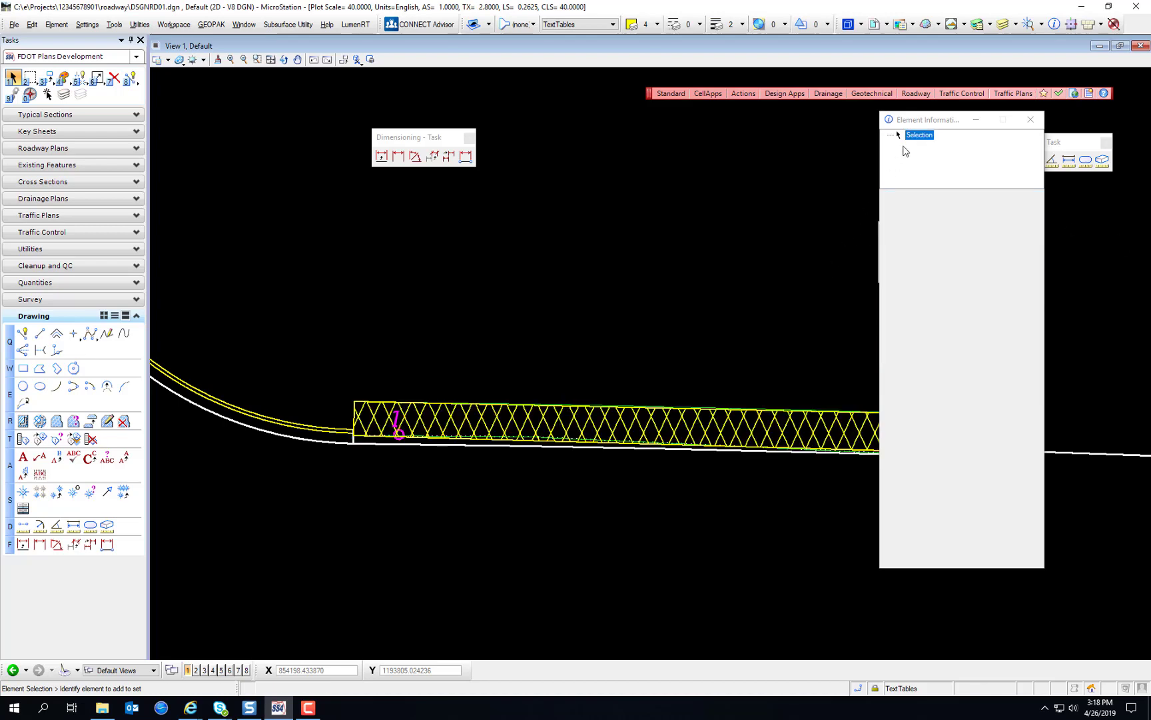
left_click(874, 25)
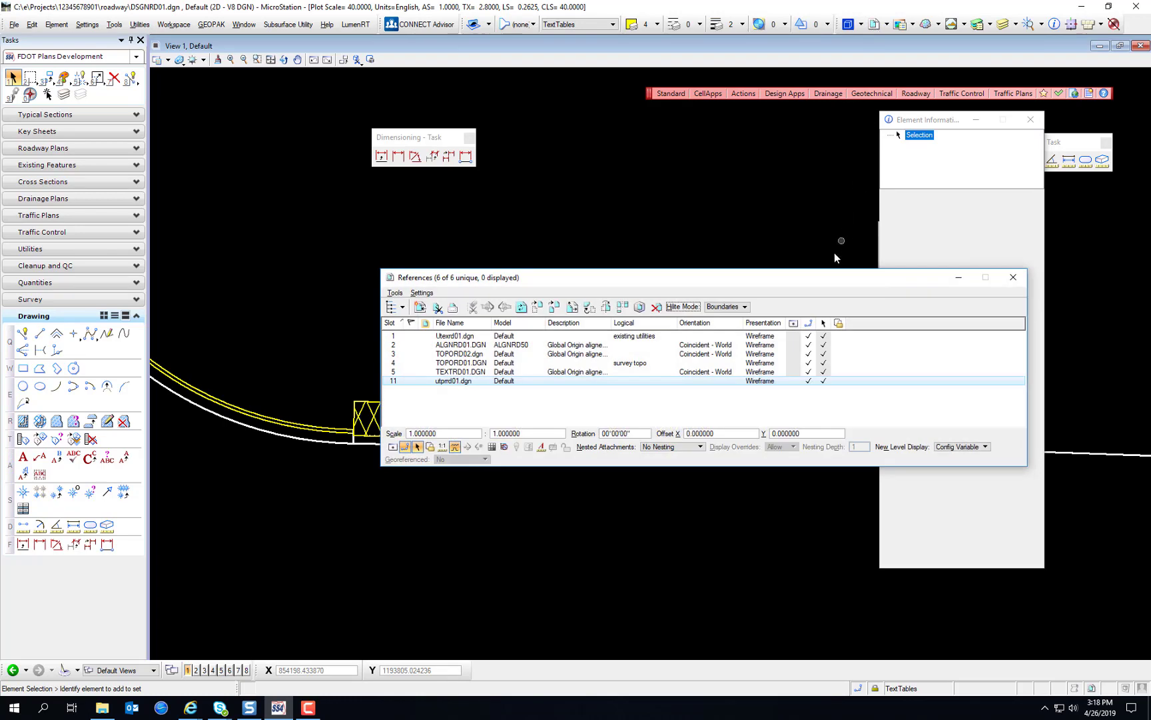
left_click(474, 354)
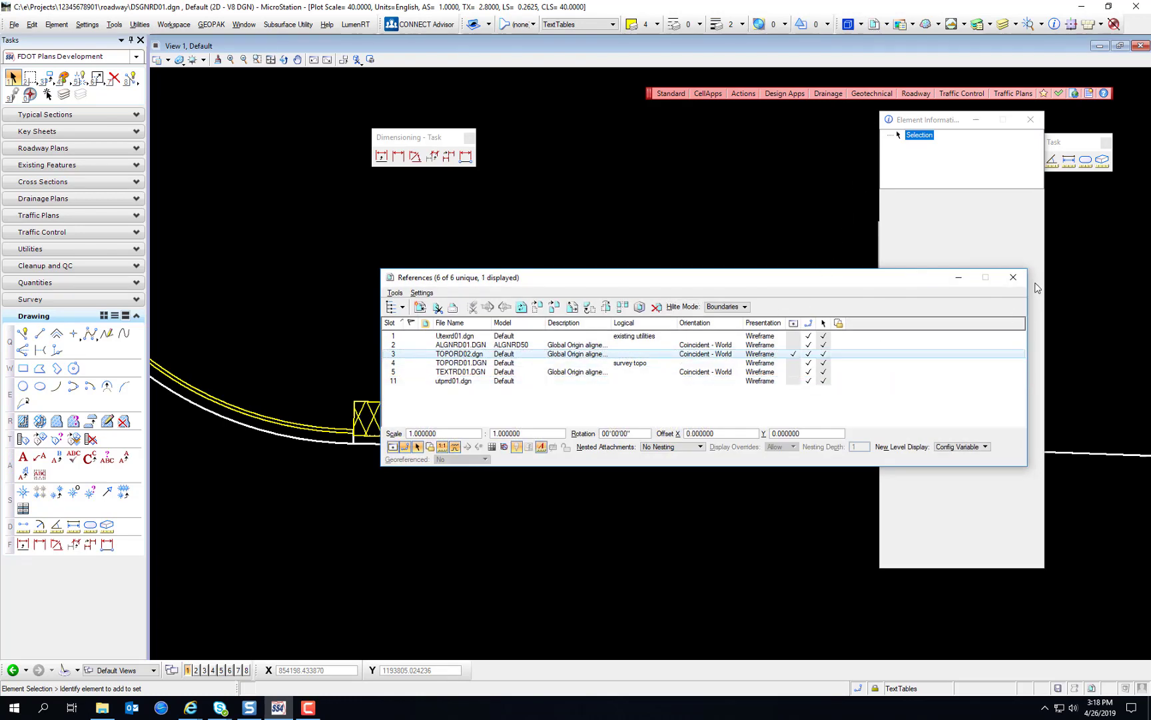
left_click(1014, 278)
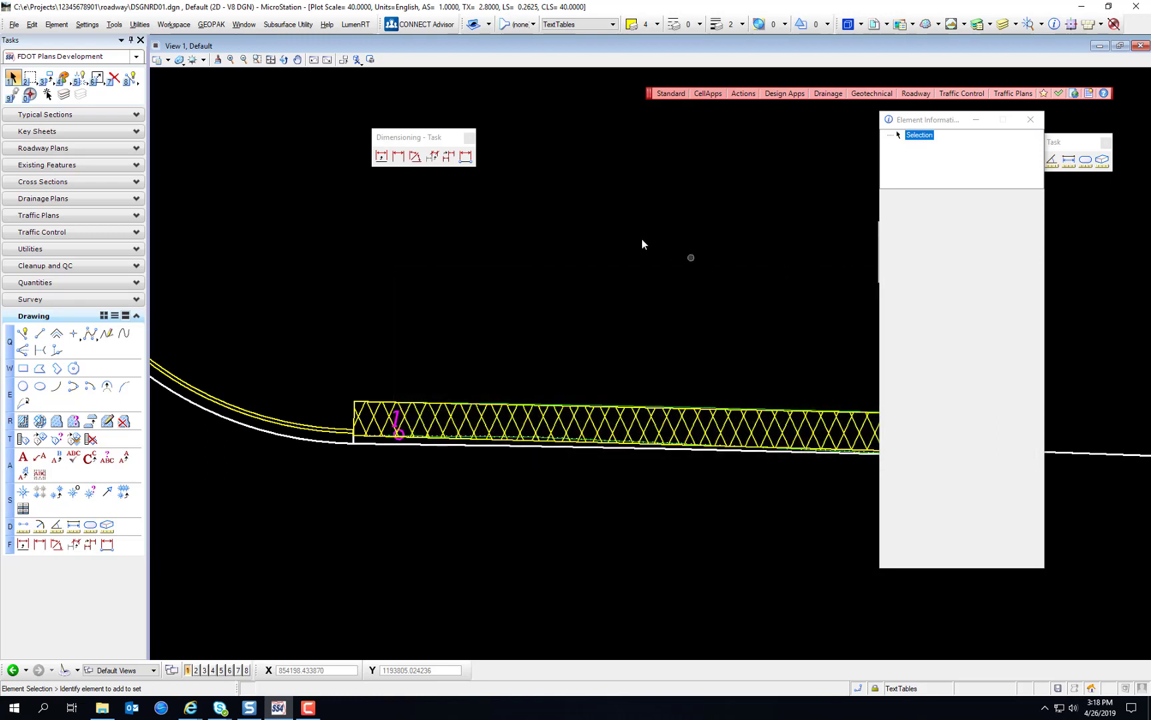
Fit the whole design in the view and close the Element Information panel.
left_click(270, 60)
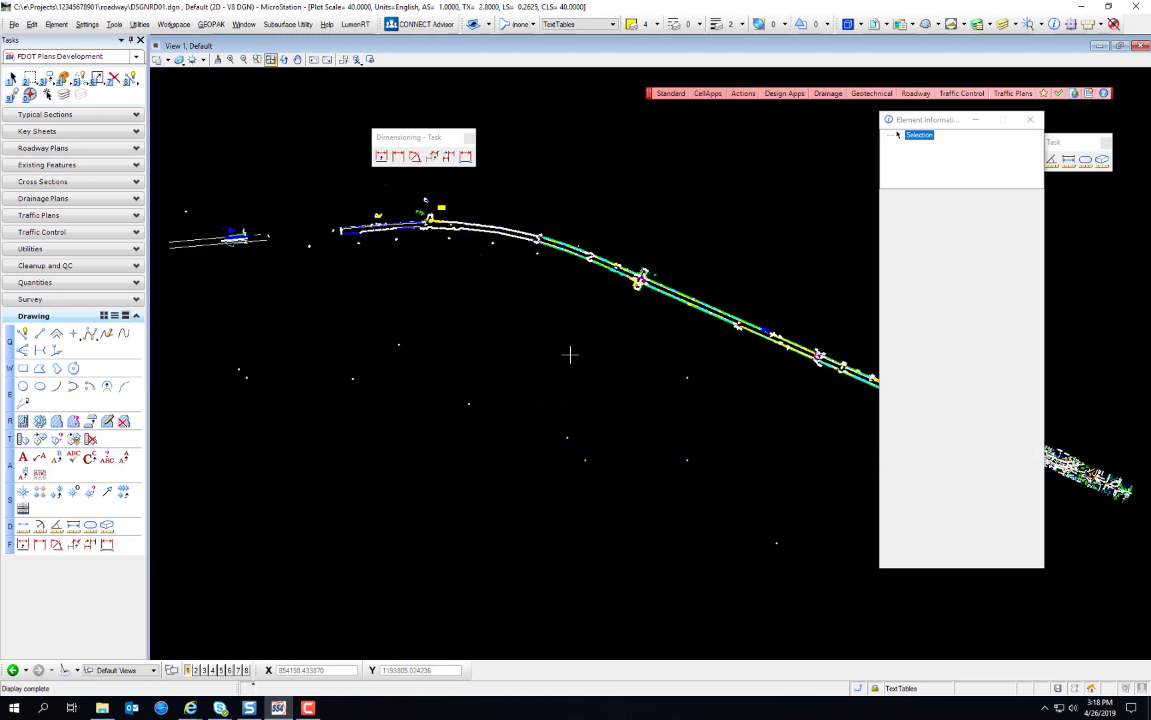
left_click_drag(926, 124, 218, 142)
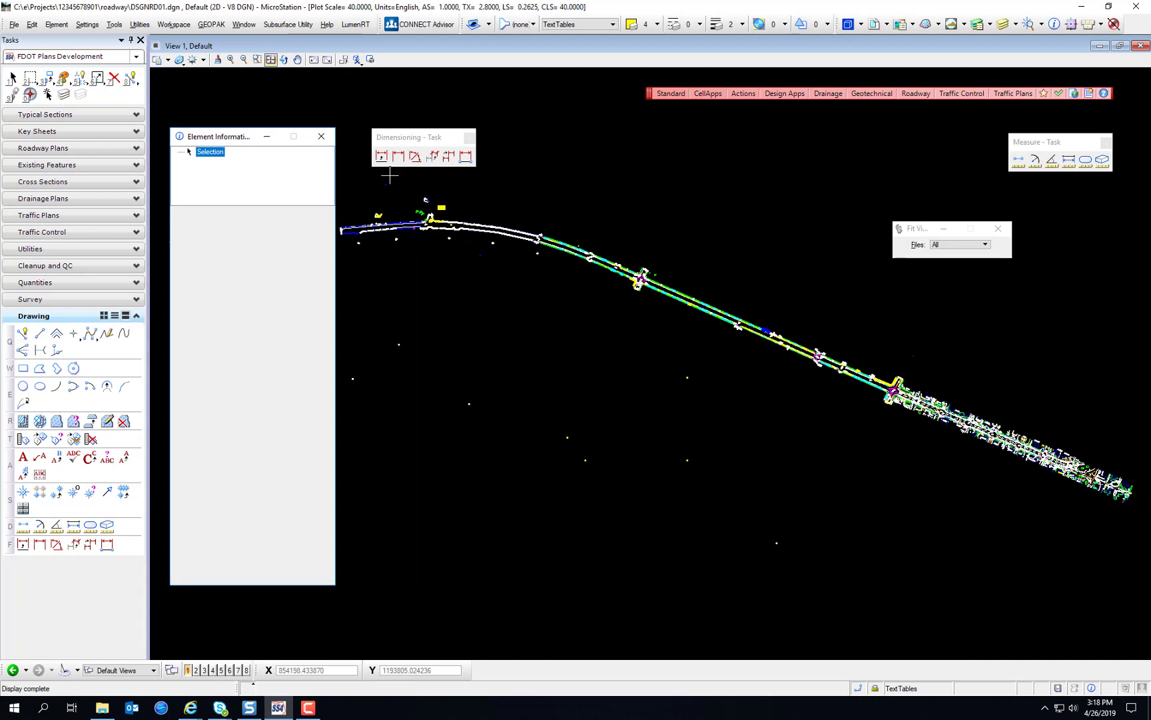
left_click(326, 137)
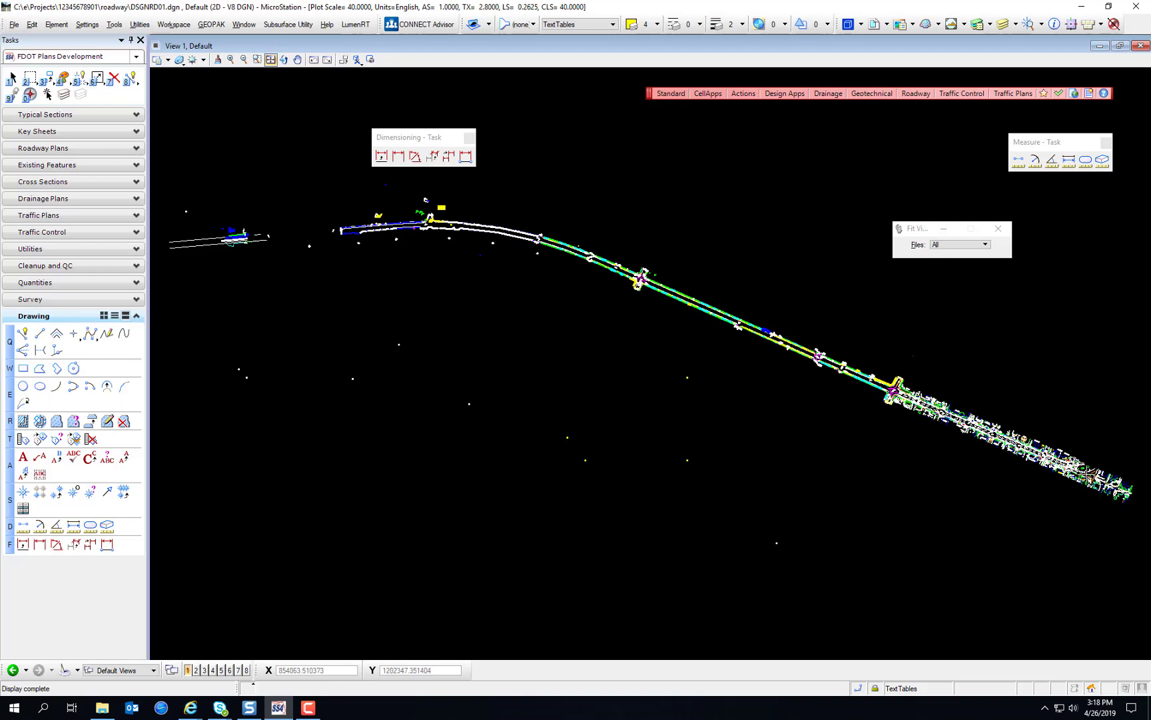
Pan and zoom in on the intersection at the roadway's southeast end.
scroll(1049, 465, "up", 5)
middle_click_drag(441, 316, 964, 588)
right_click(963, 588)
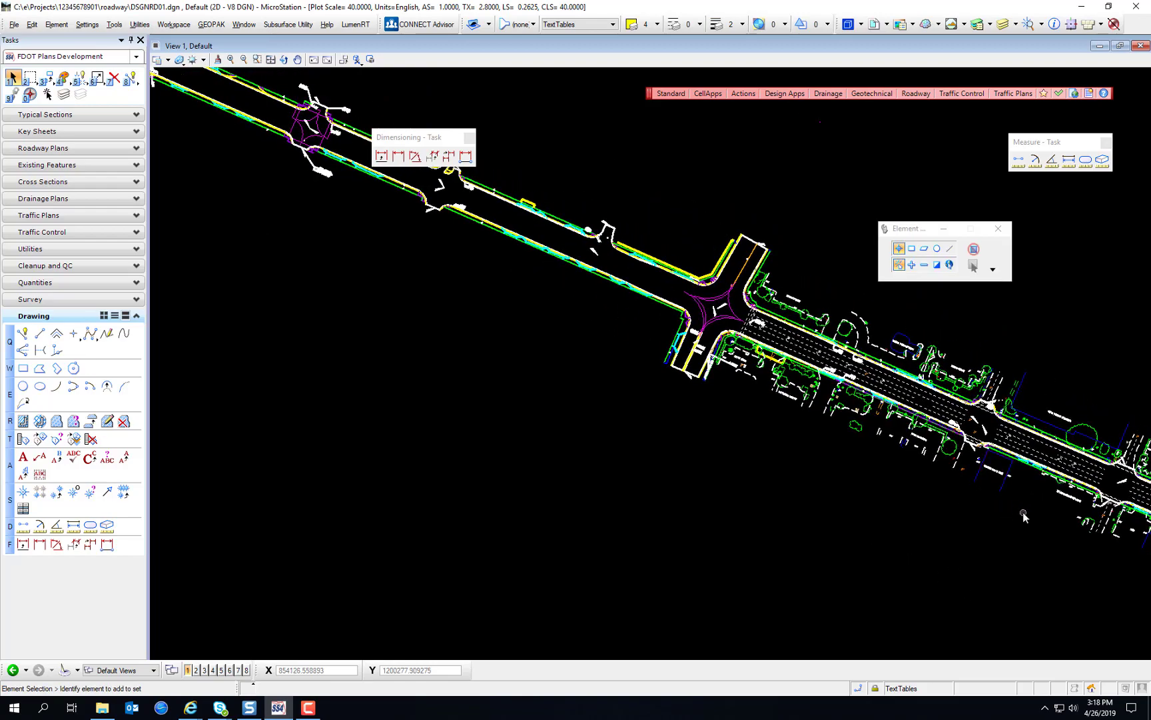
middle_click_drag(1023, 512, 590, 392)
left_click_drag(913, 495, 982, 518, "shift")
mouse_move(1040, 493)
left_mouse_down("shift")
mouse_move(999, 473)
mouse_move(1004, 485)
left_mouse_up("shift")
scroll(986, 479, "up", 5)
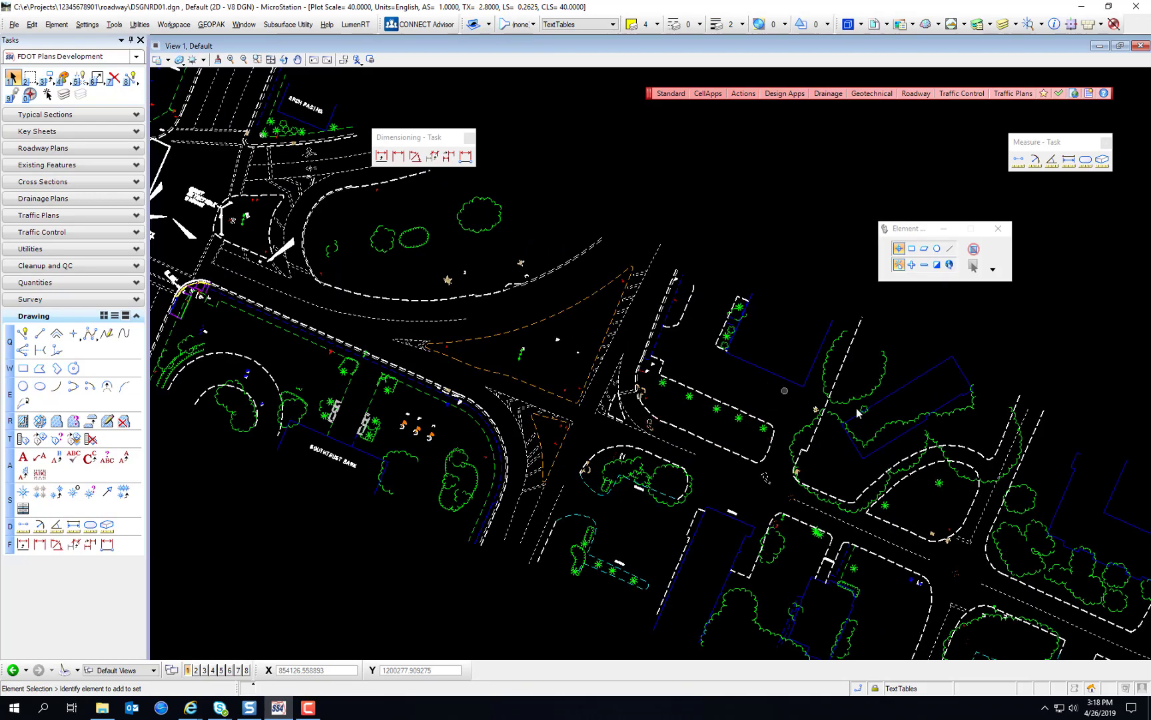
left_click_drag(753, 407, 500, 287, "shift")
scroll(683, 353, "up", 3)
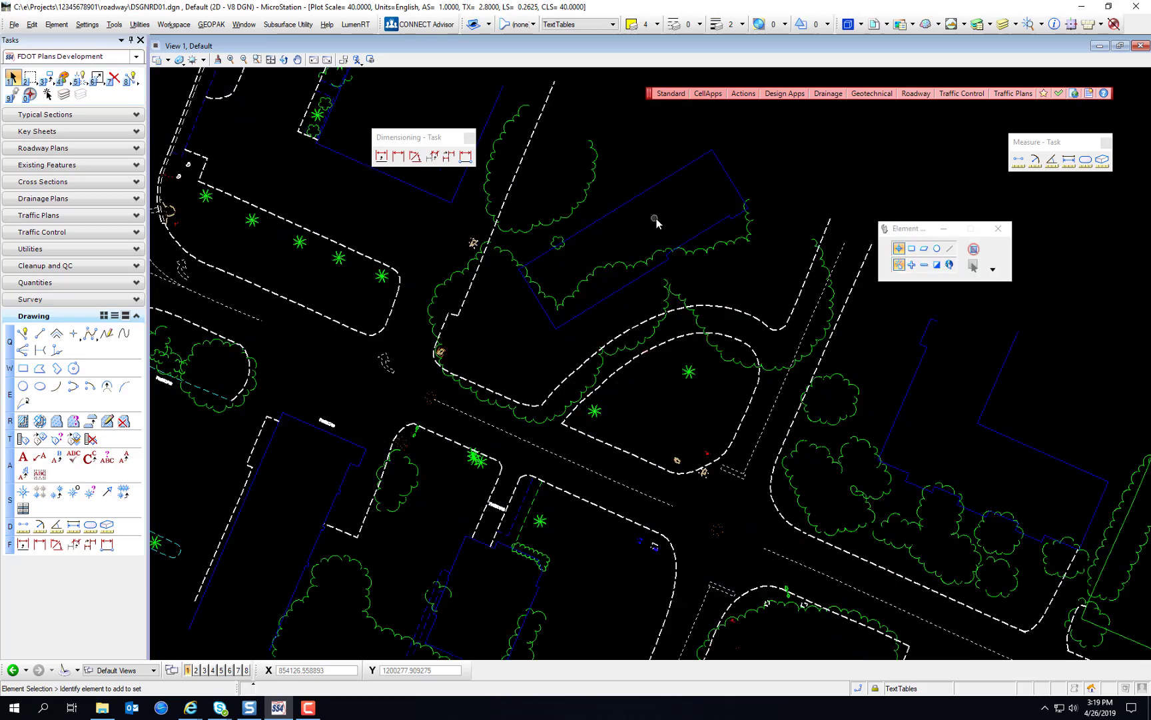
Use Turn Level Off by Element on a tree to hide the tree and shrub level.
right_click(765, 262)
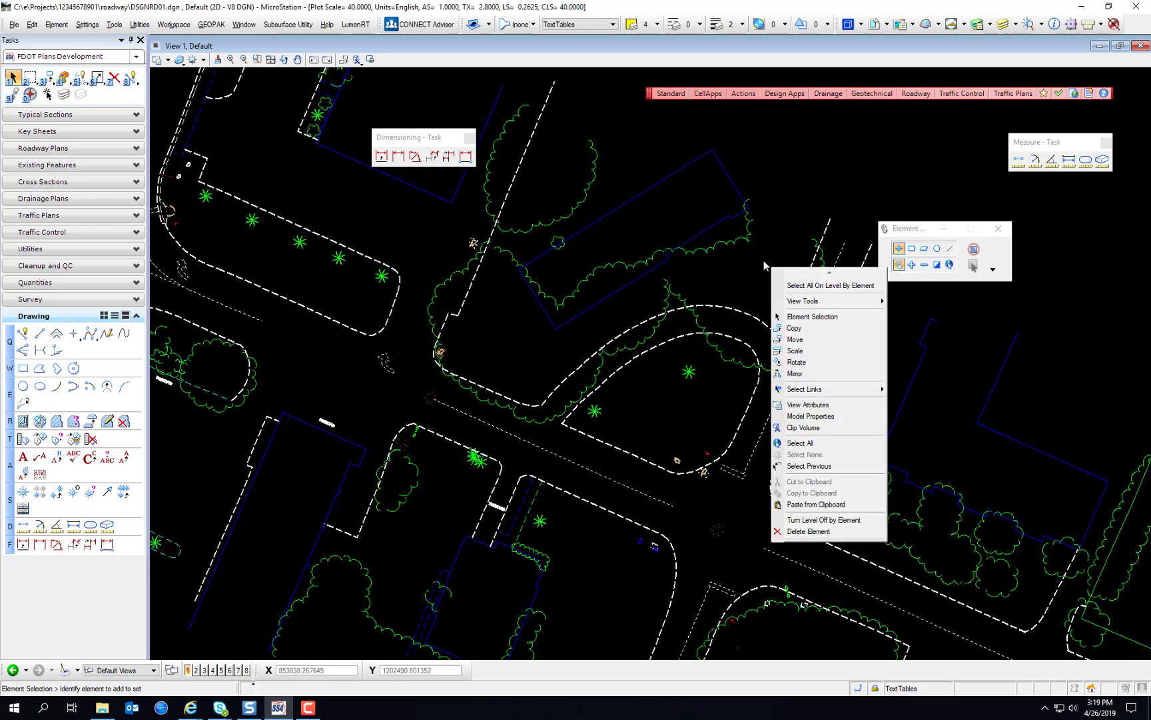
left_click(838, 521)
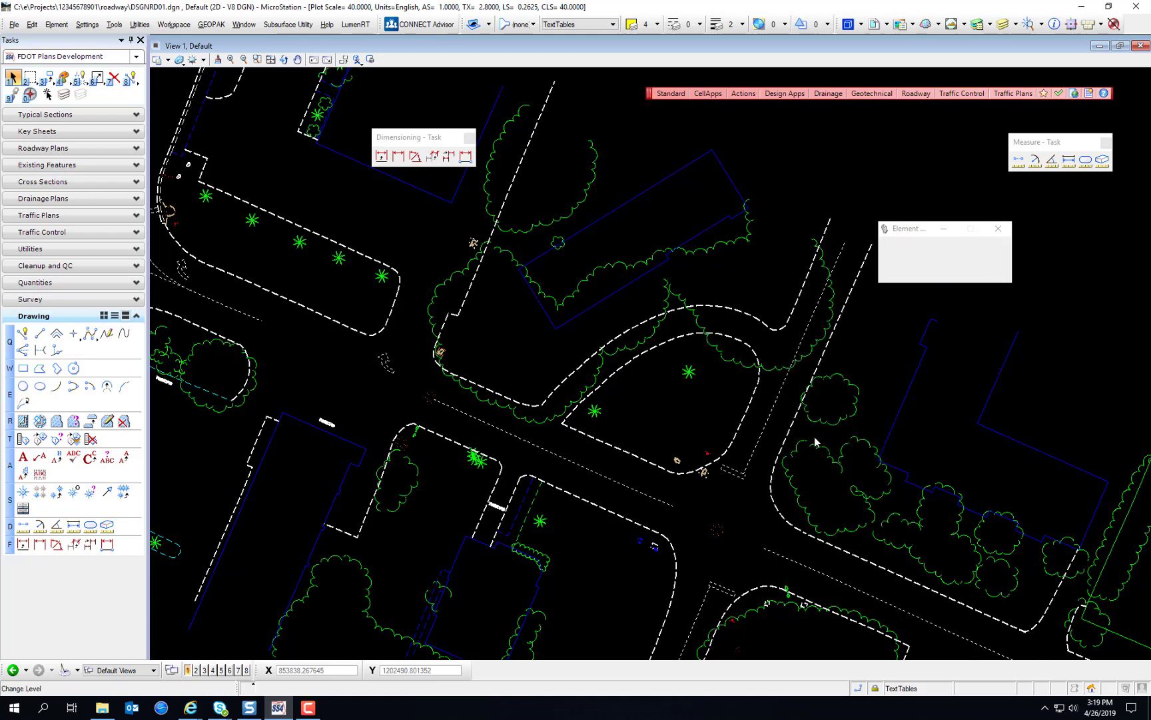
left_click(699, 252)
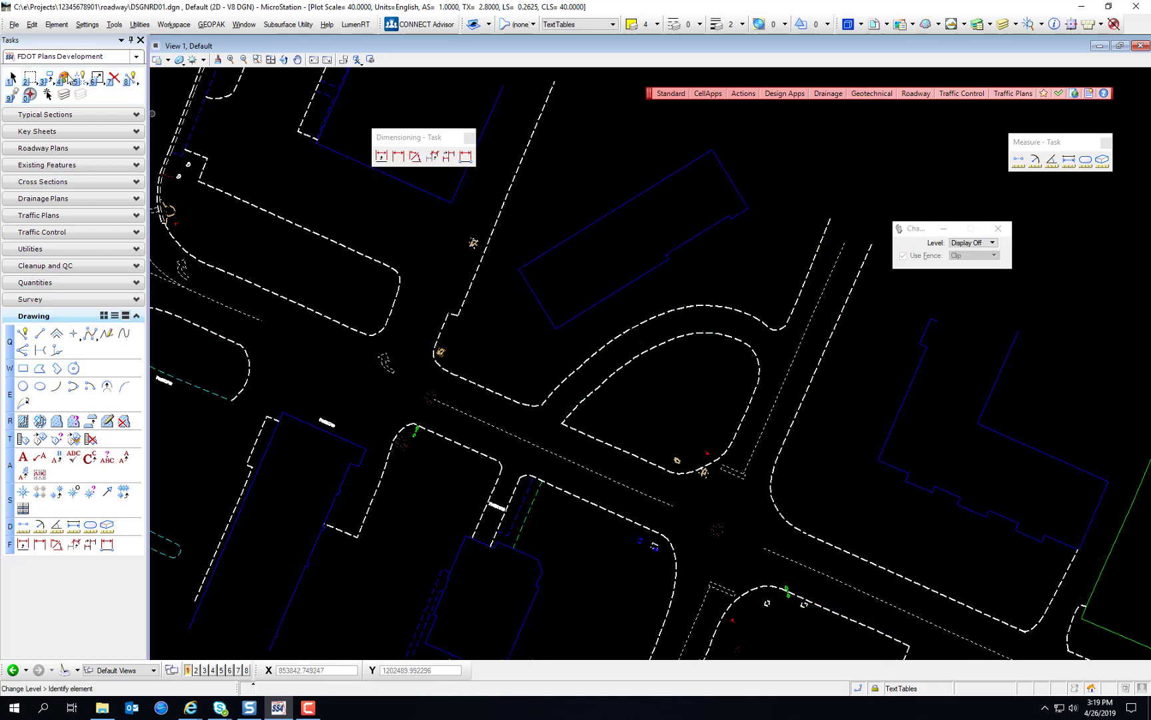
left_click(13, 77)
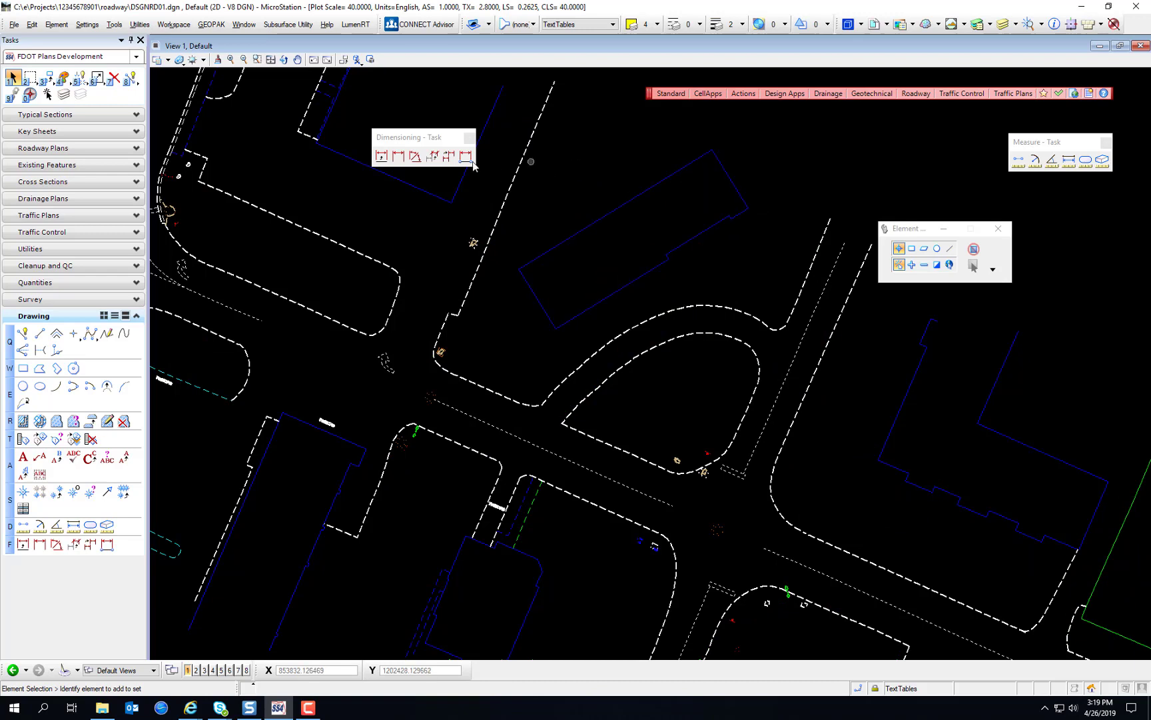
left_click_drag(1036, 143, 707, 169)
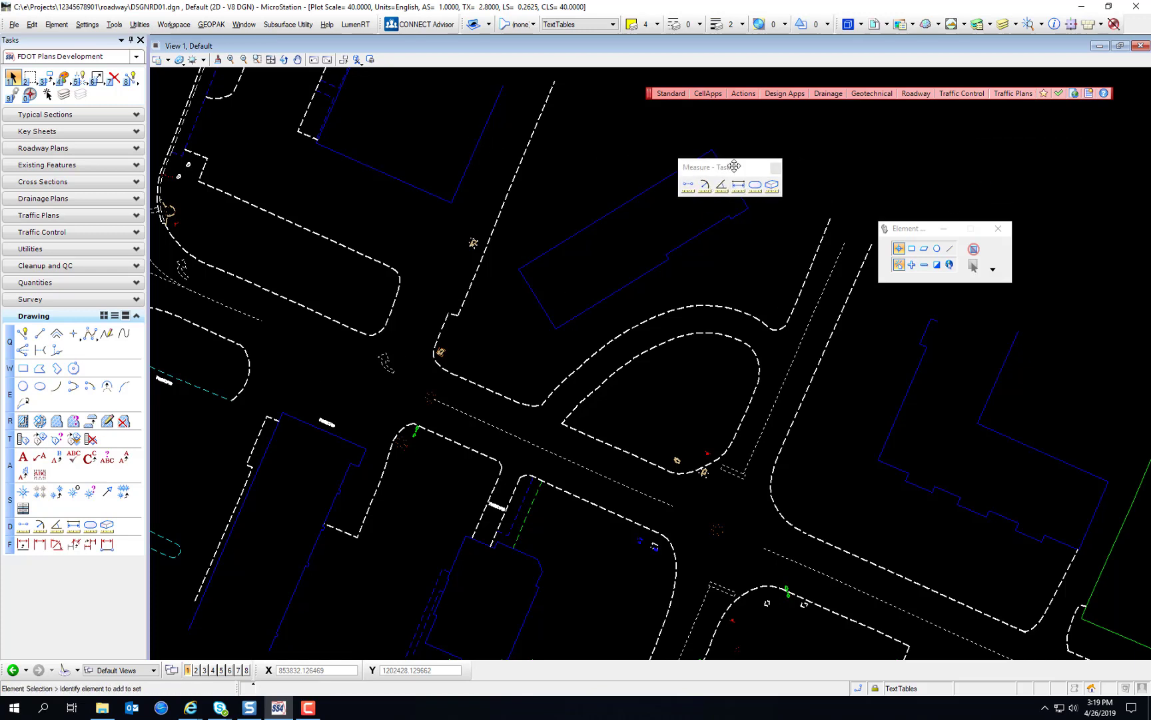
Start Measure Distance with the Between Points method.
left_click(688, 186)
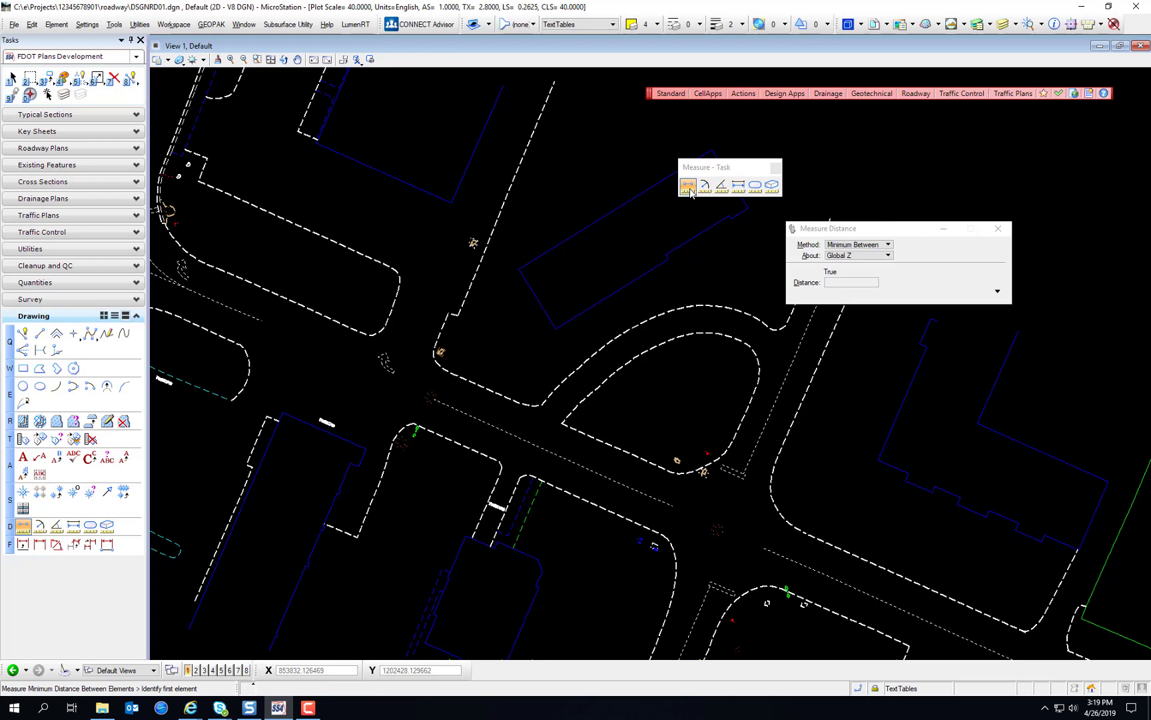
left_click(864, 247)
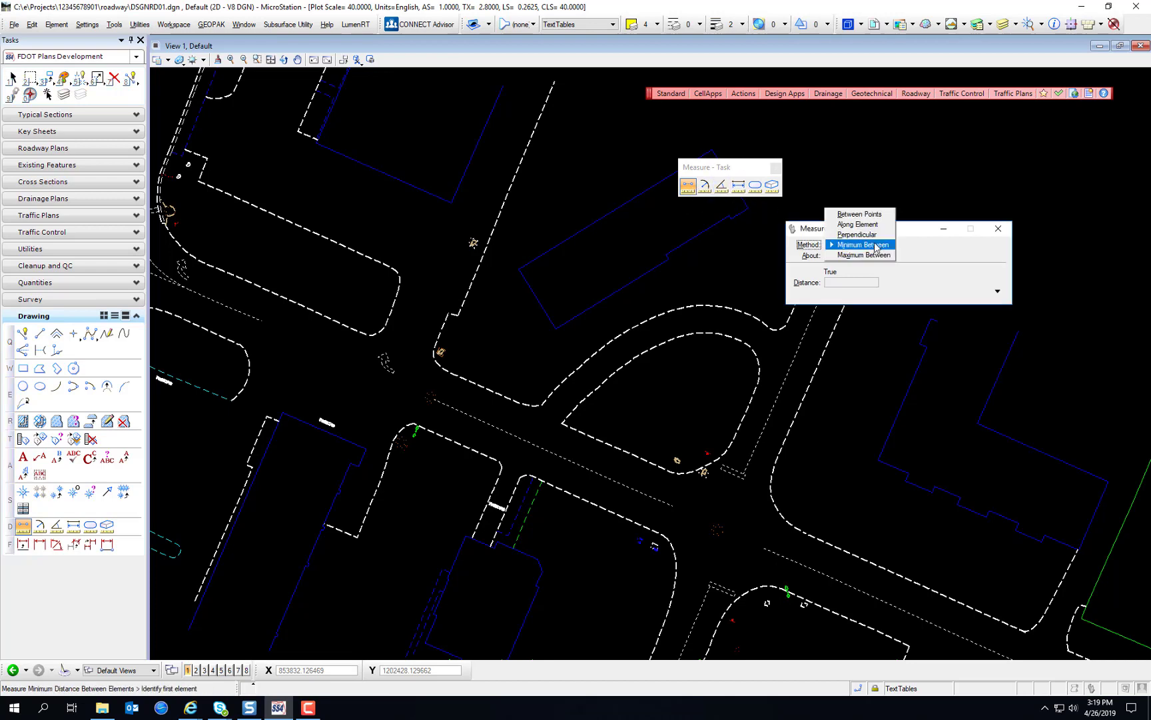
left_click(856, 212)
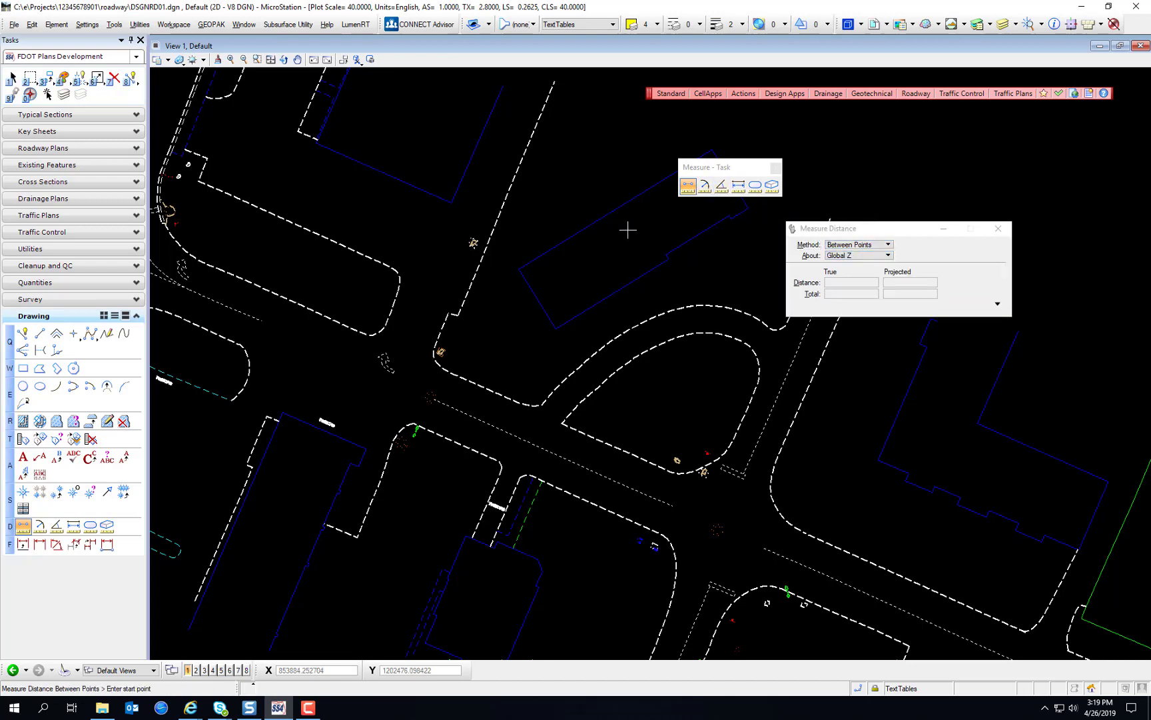
middle_click_drag(627, 228, 440, 297)
Measure from the building's starting corner through its first few corners.
left_click(521, 223)
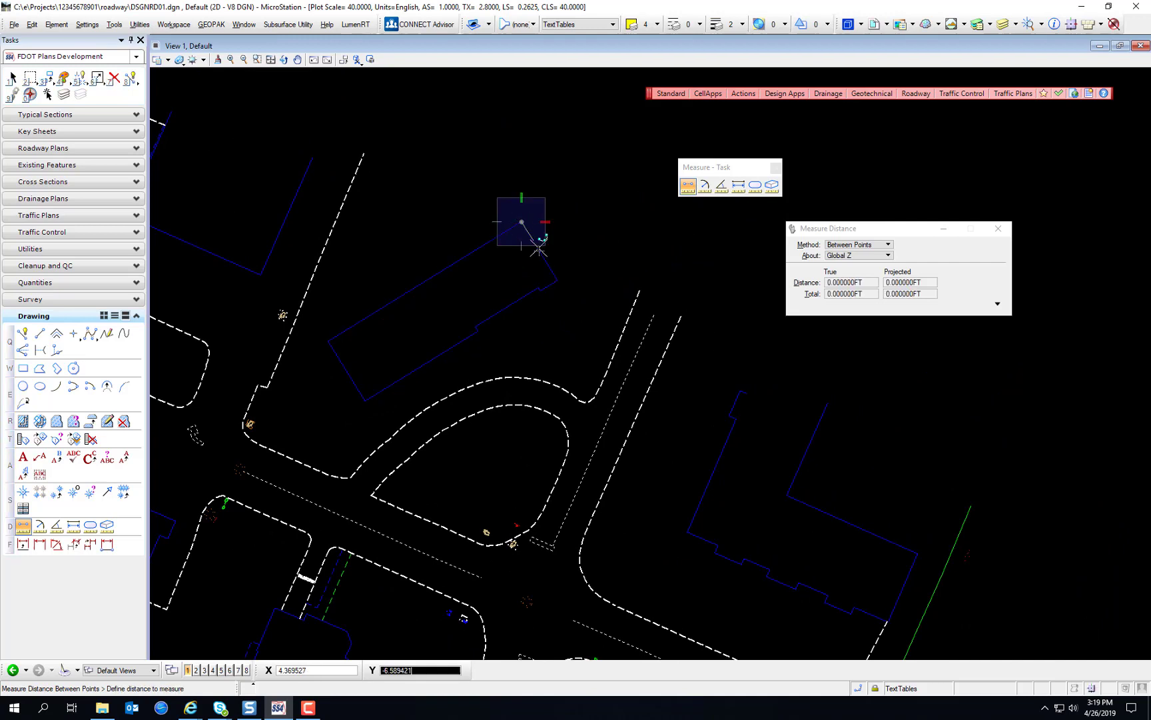
left_click(557, 281)
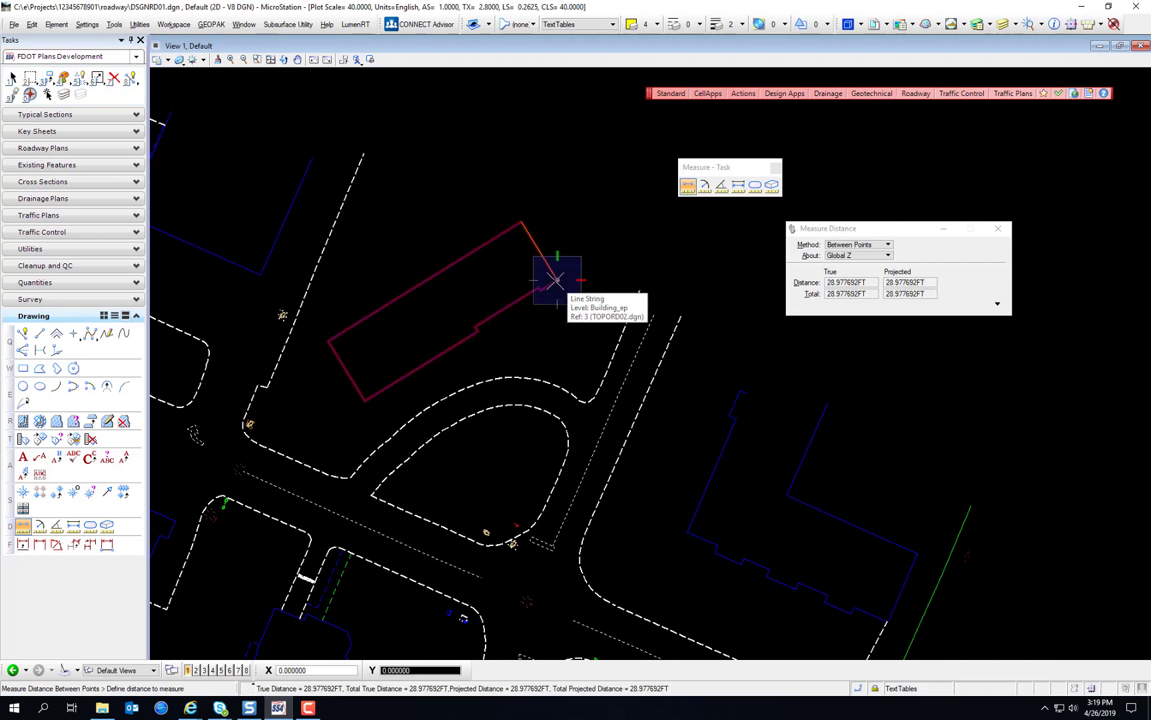
left_click(540, 290)
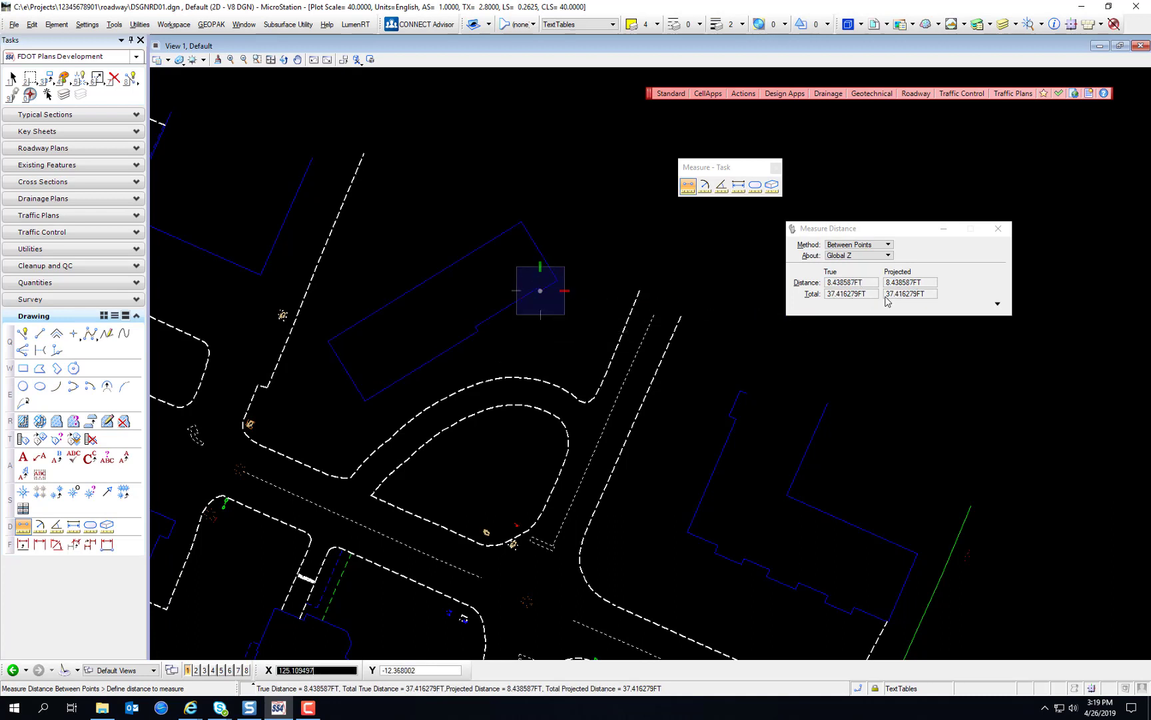
scroll(543, 290, "up", 2)
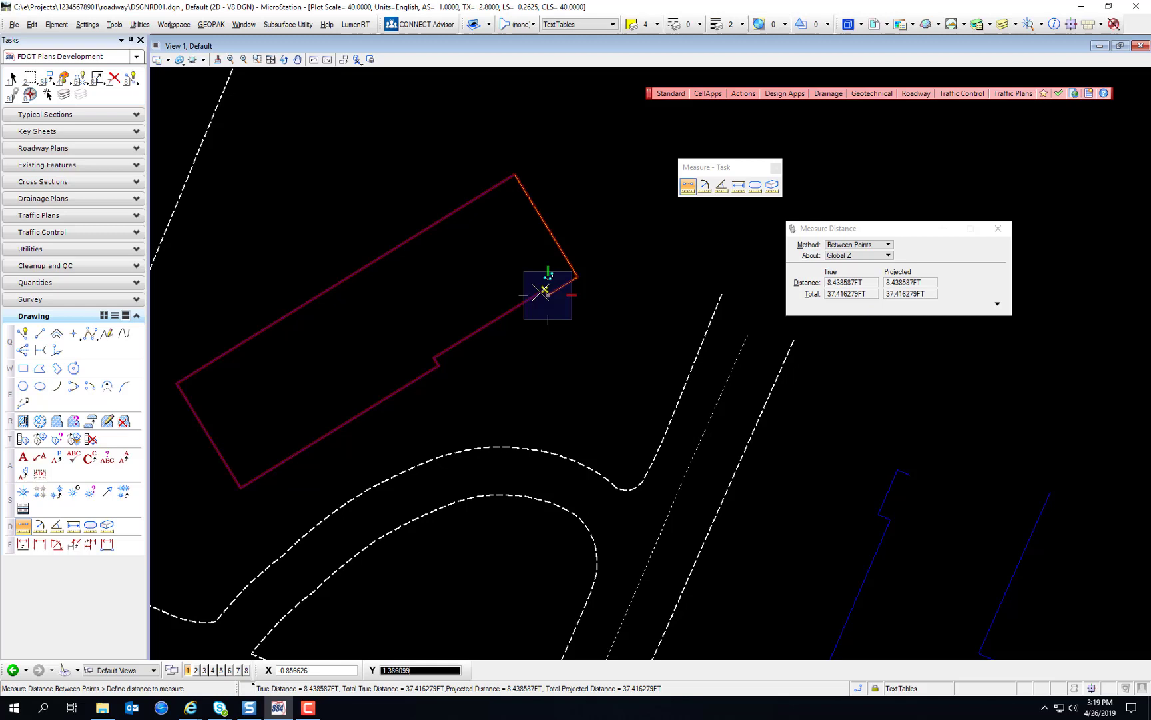
scroll(544, 288, "up", 2)
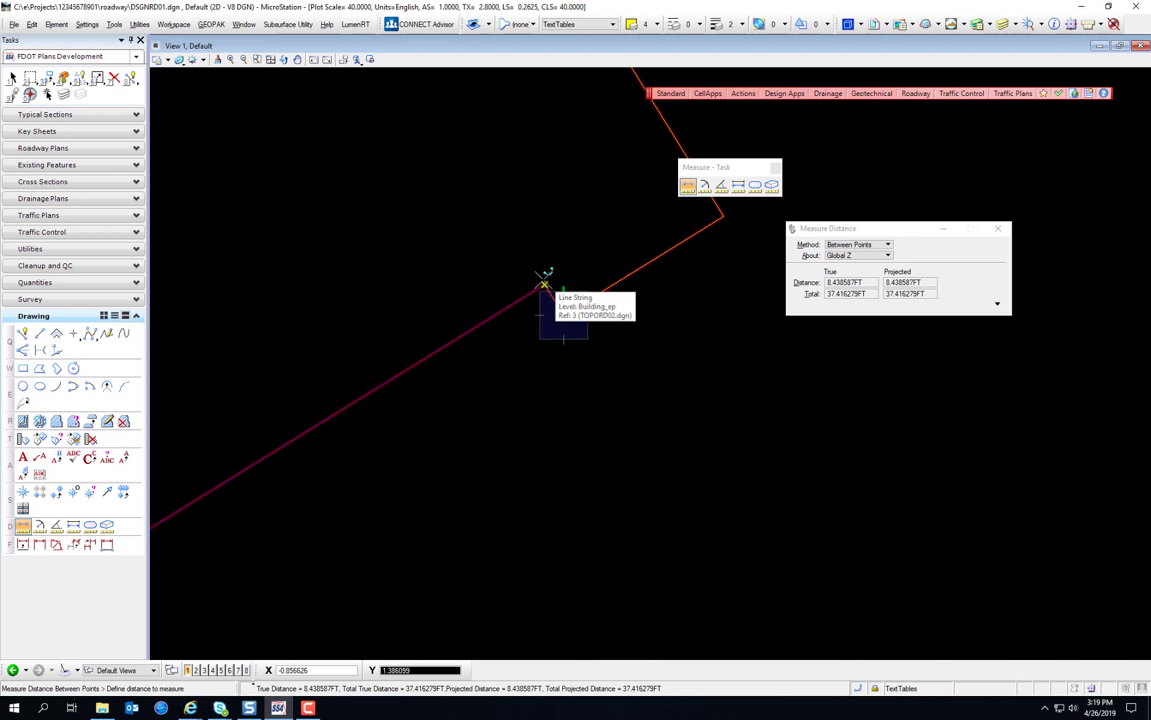
left_click(544, 284)
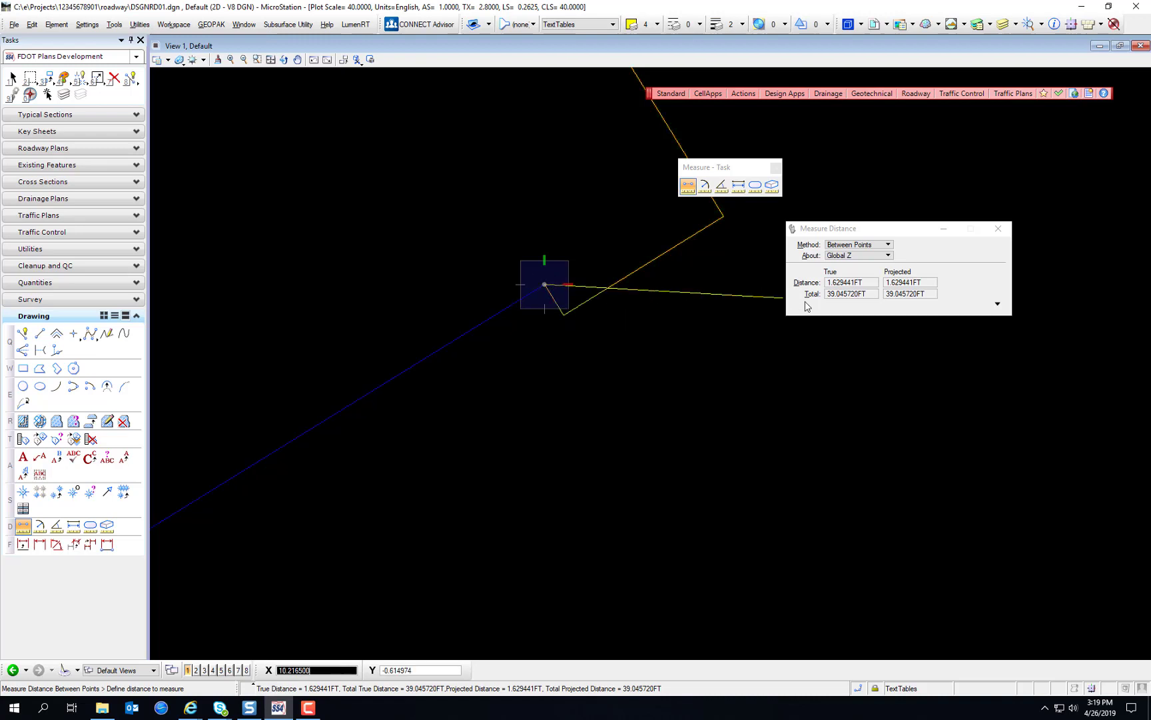
scroll(452, 365, "down", 3)
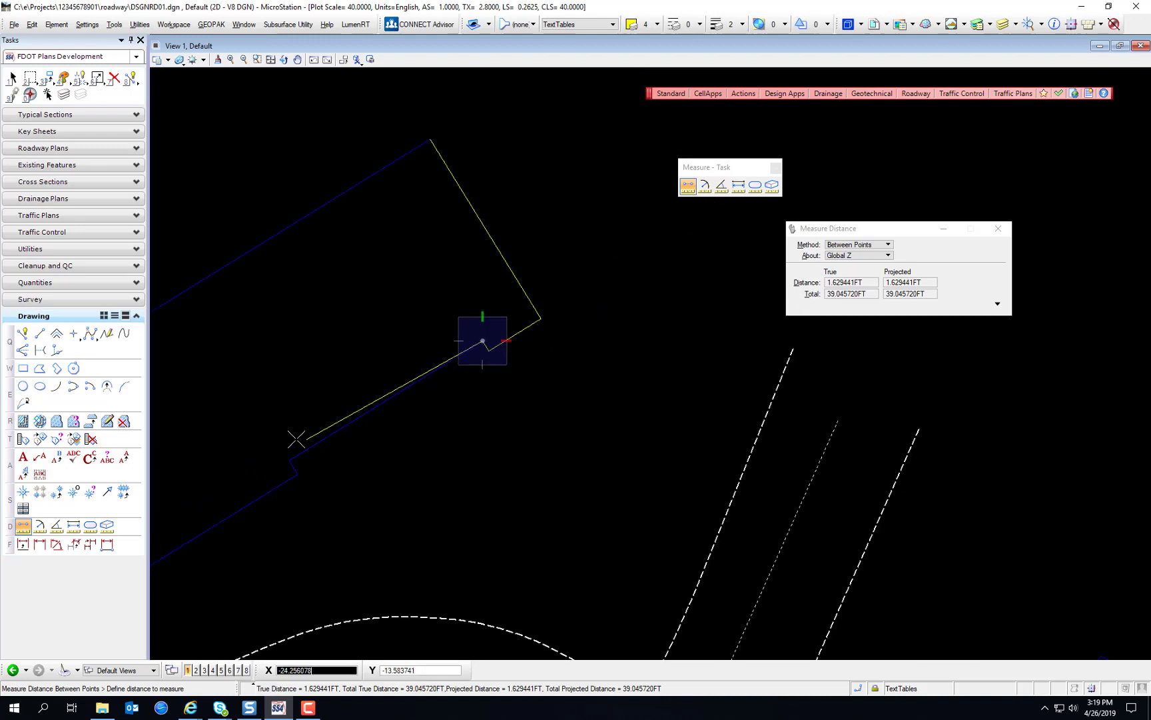
left_click(289, 459)
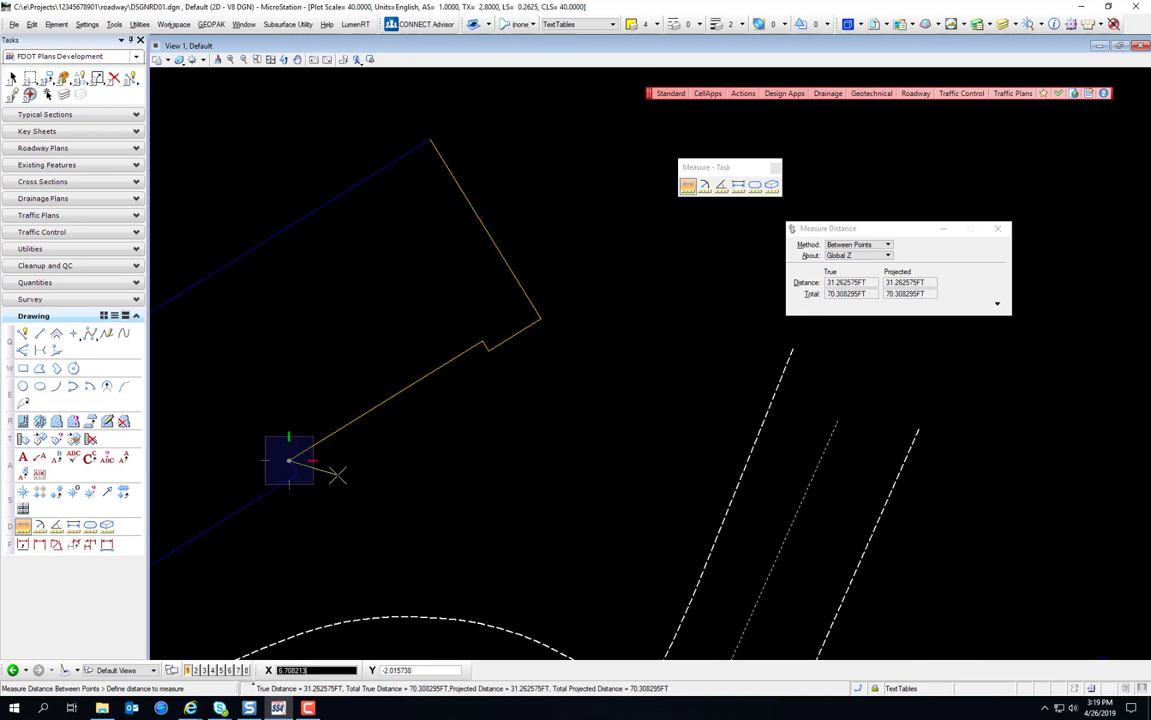
Measure the remaining corners for a 253.620949 ft total, last segment 95.610962 ft.
middle_click_drag(365, 477, 815, 324)
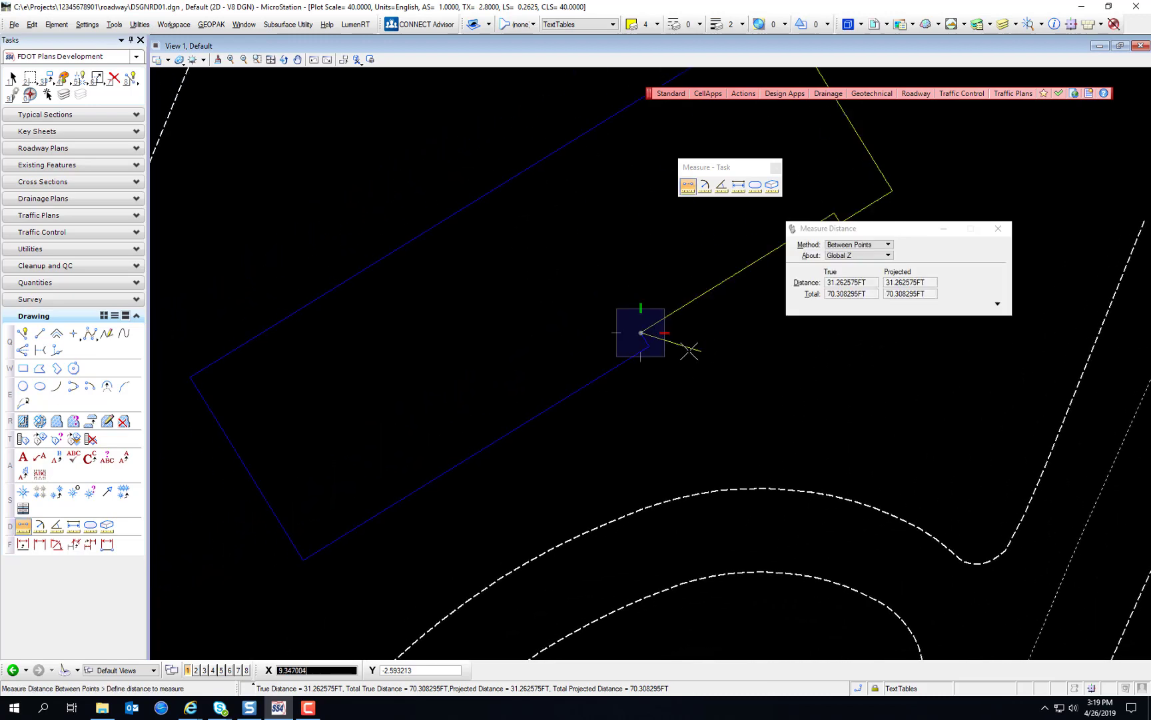
left_click(649, 346)
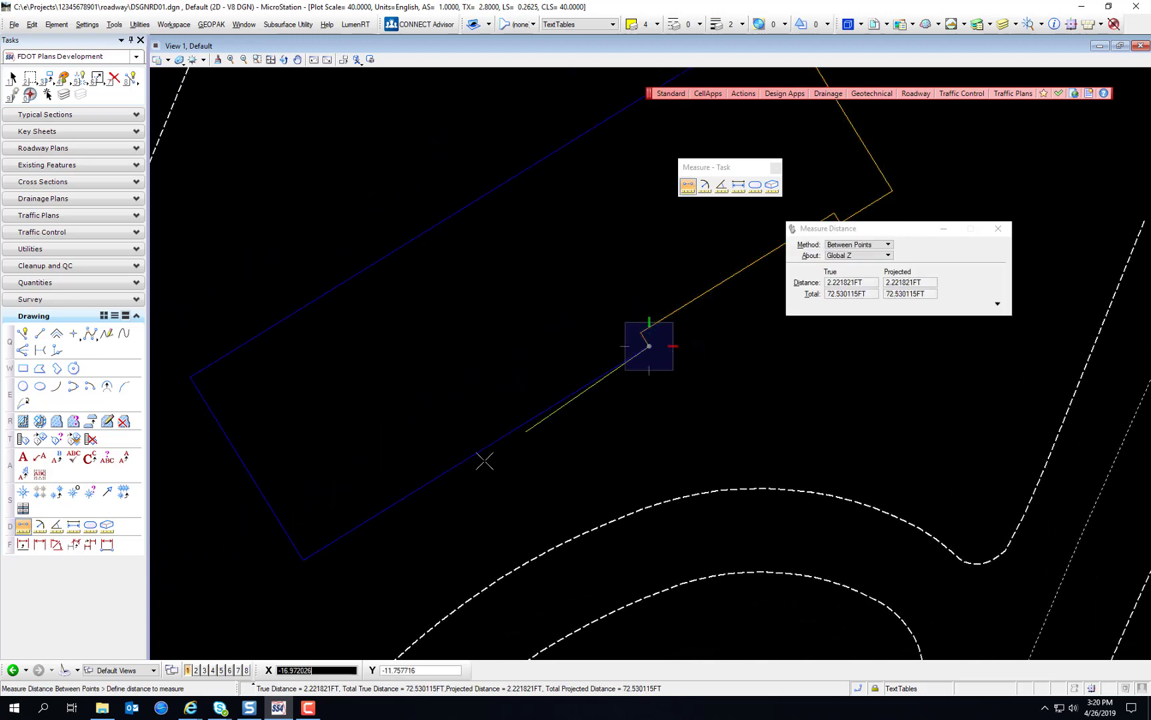
left_click(303, 560)
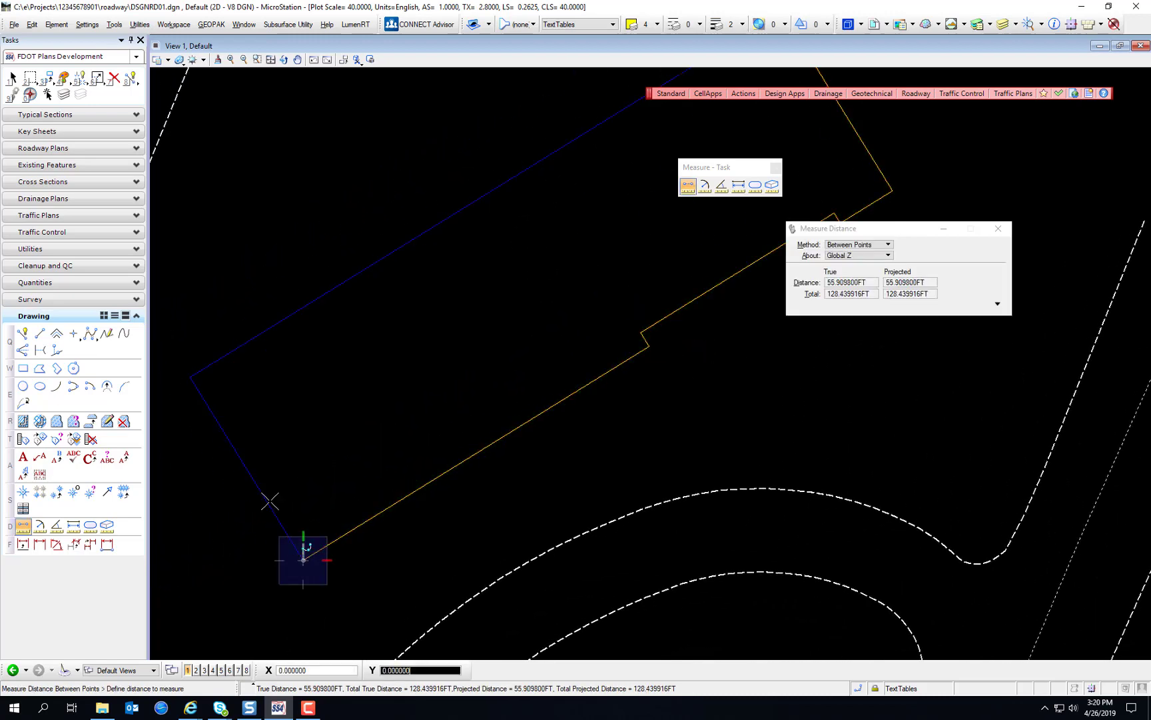
left_click(191, 377)
middle_click_drag(541, 260, 399, 473)
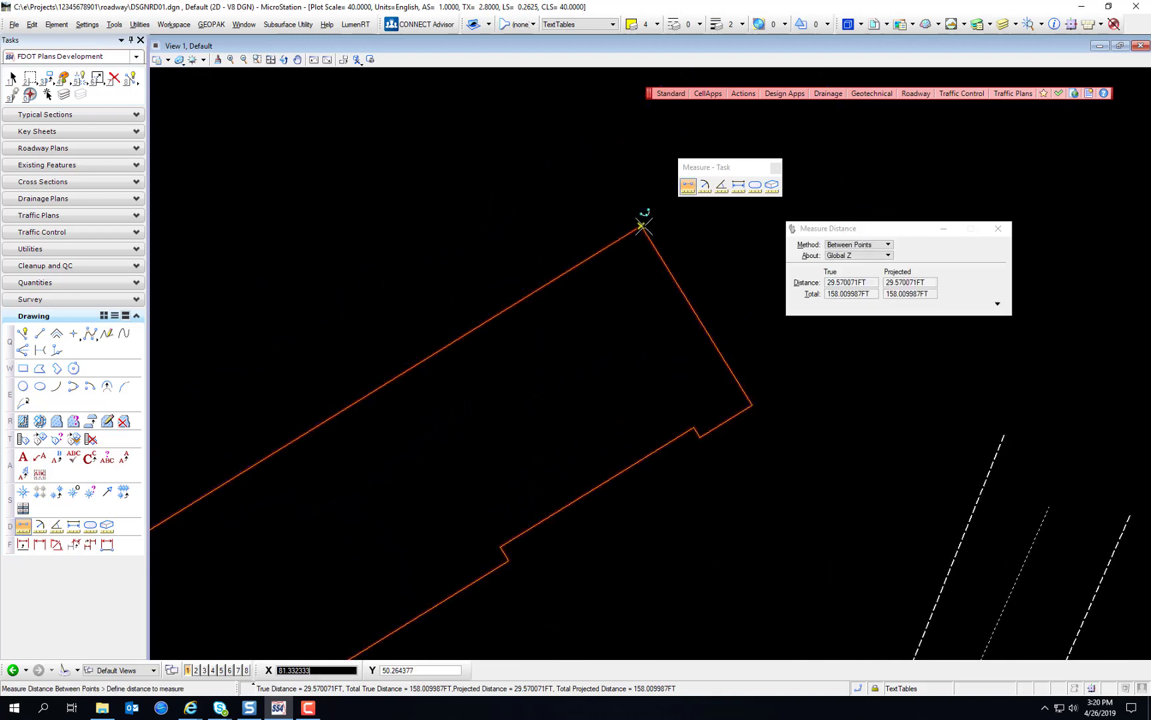
left_click(641, 225)
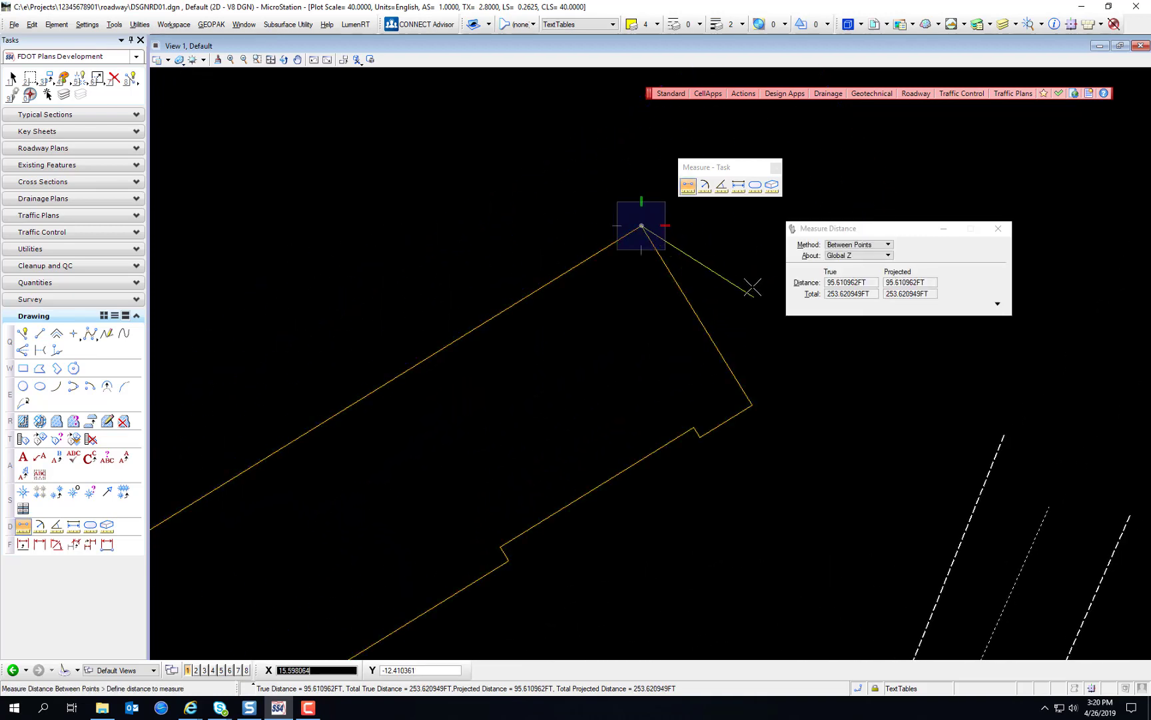
Measure Along Element on the building line string, reaching 129.032295 ft.
right_click(612, 154)
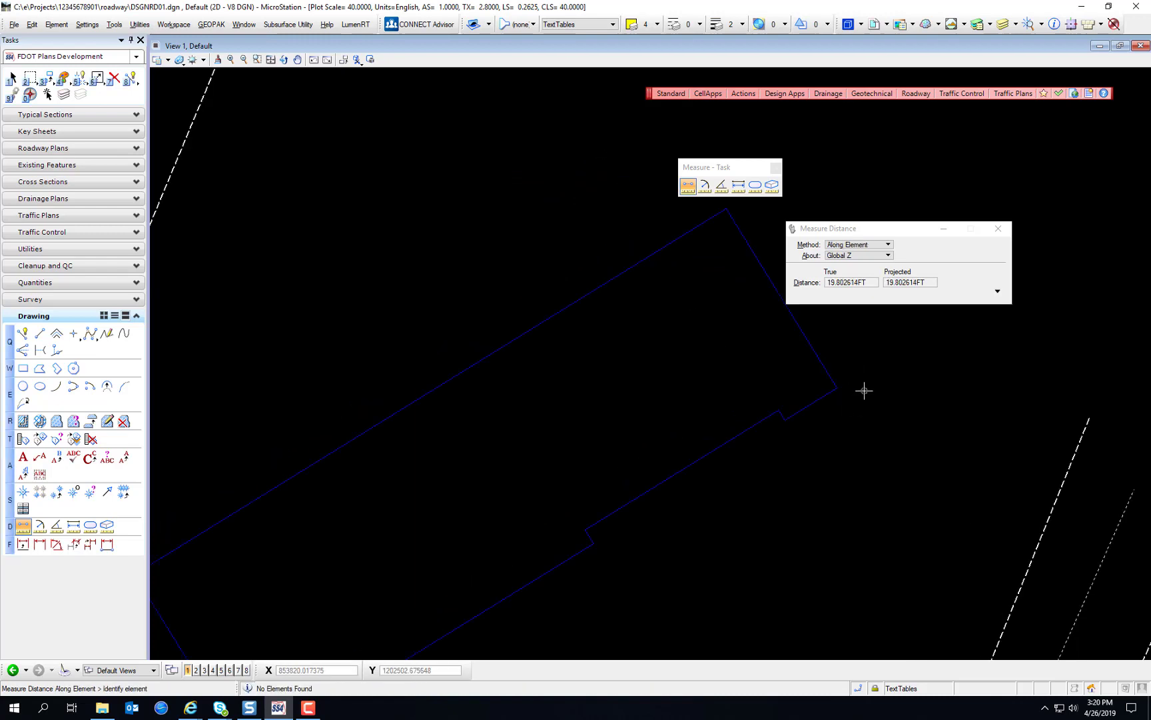
left_click(856, 245)
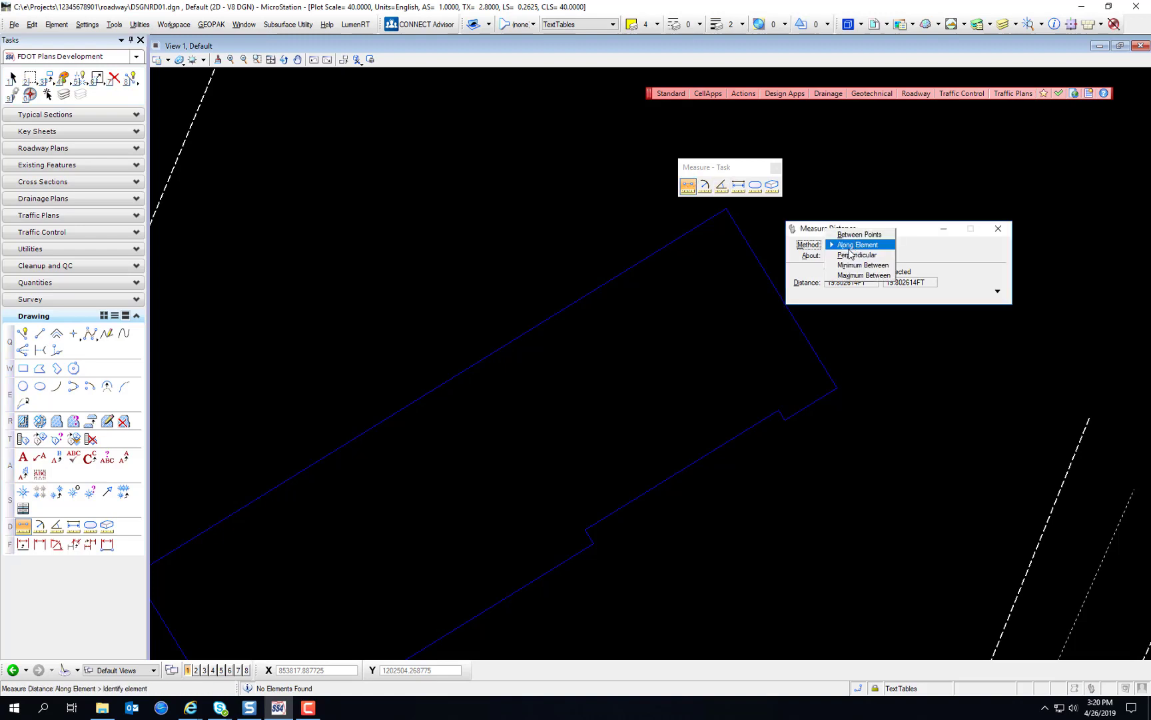
left_click(854, 245)
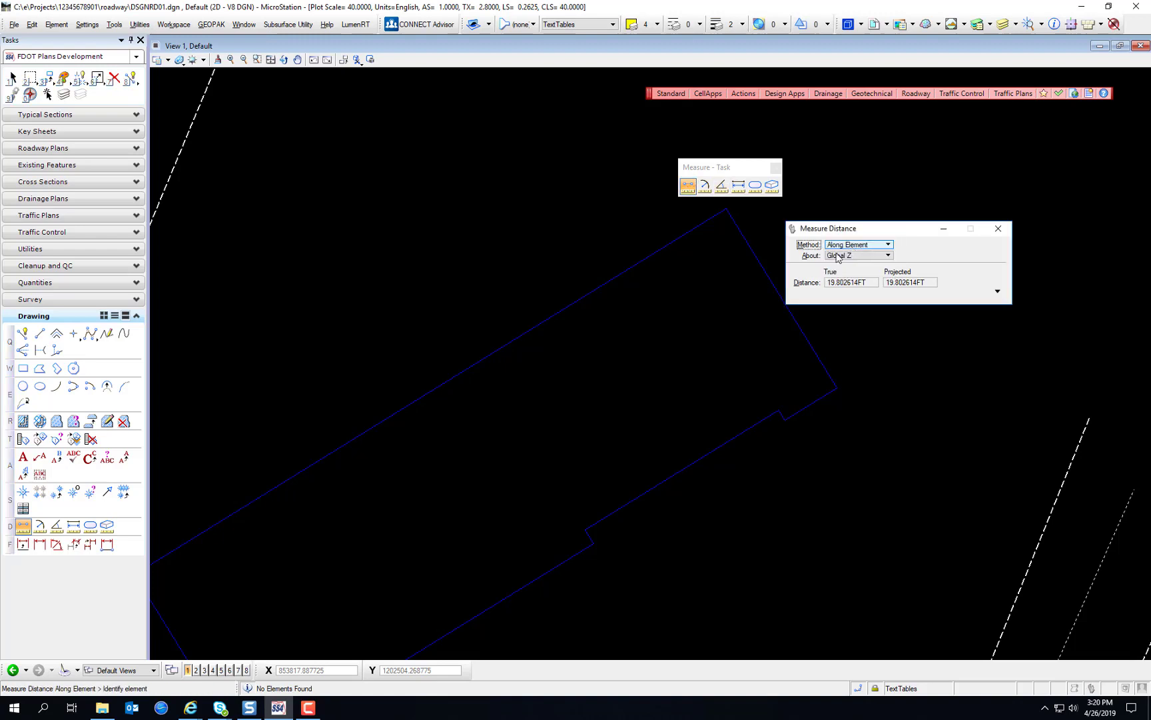
left_click(837, 387)
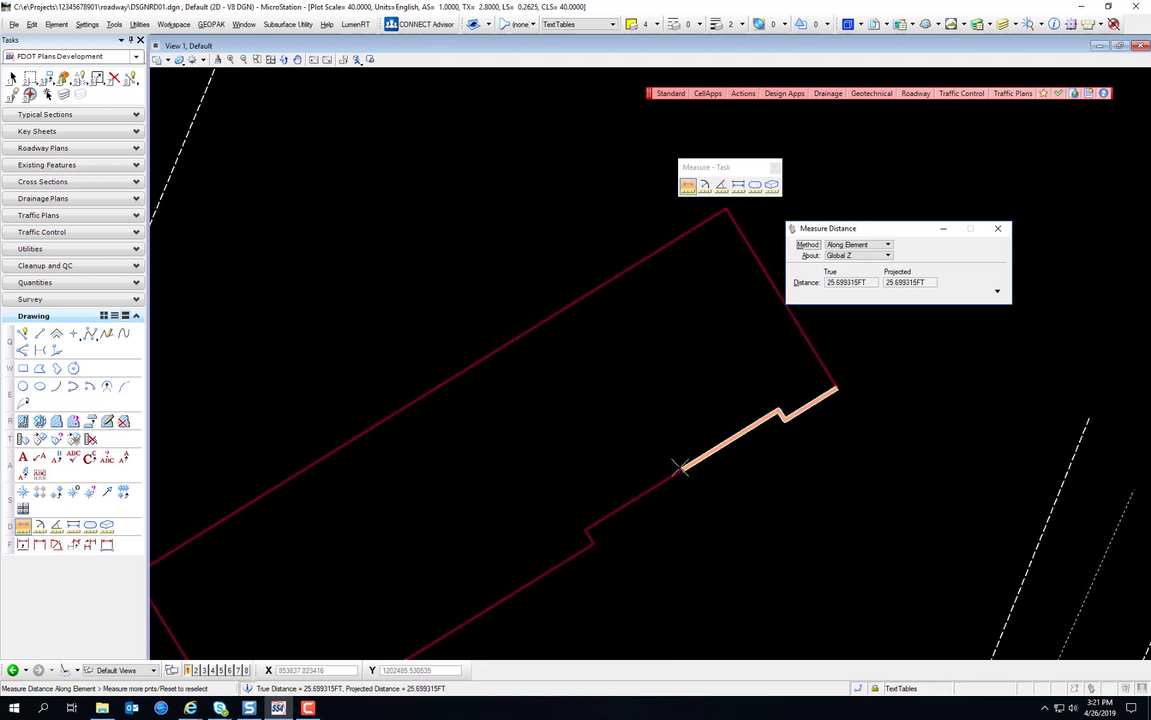
left_click(582, 527)
middle_click_drag(583, 527, 755, 323)
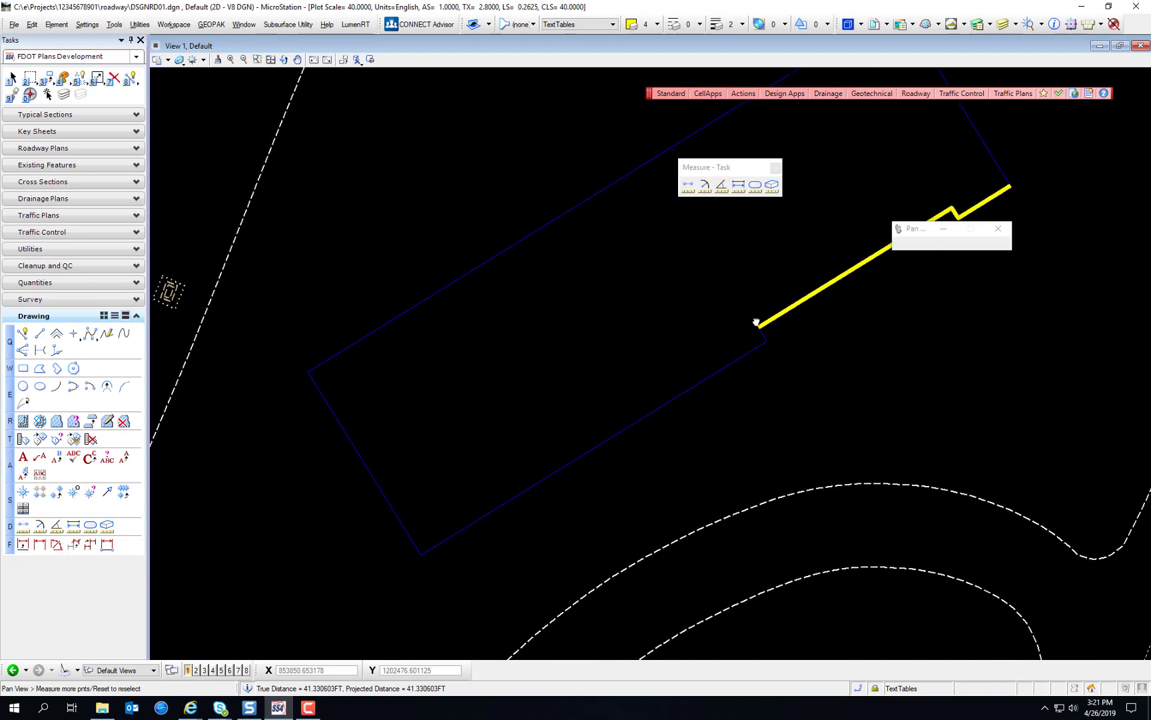
left_click(592, 448)
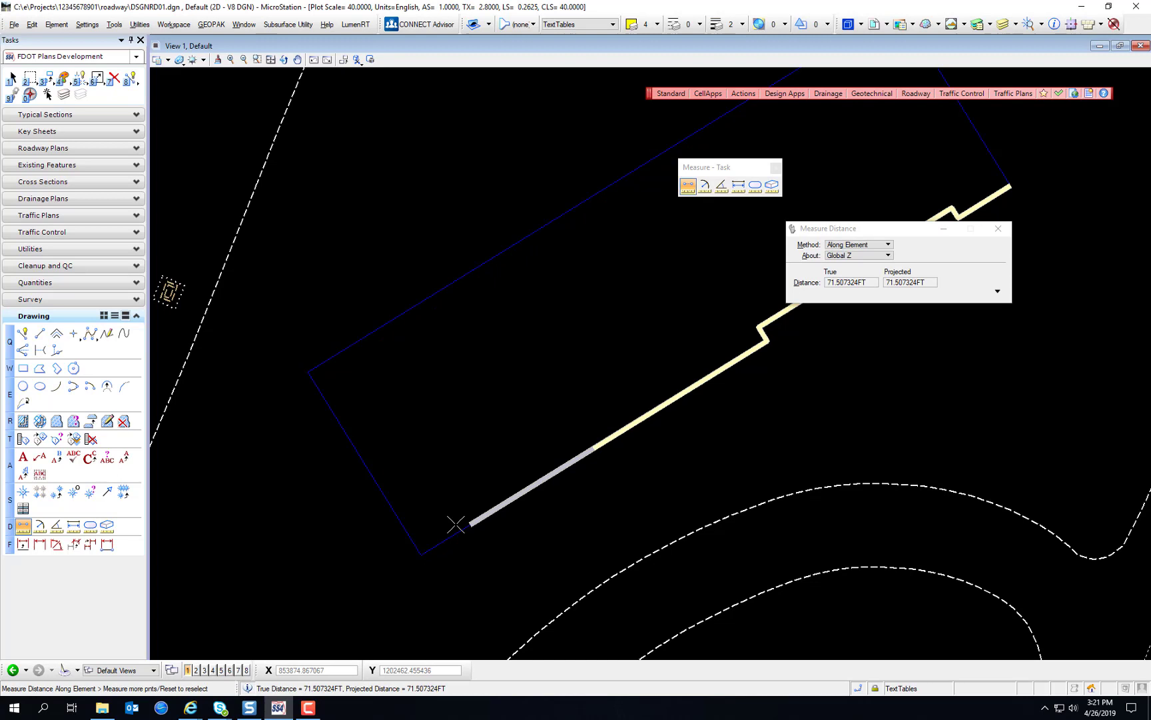
left_click(420, 550)
left_click(299, 378)
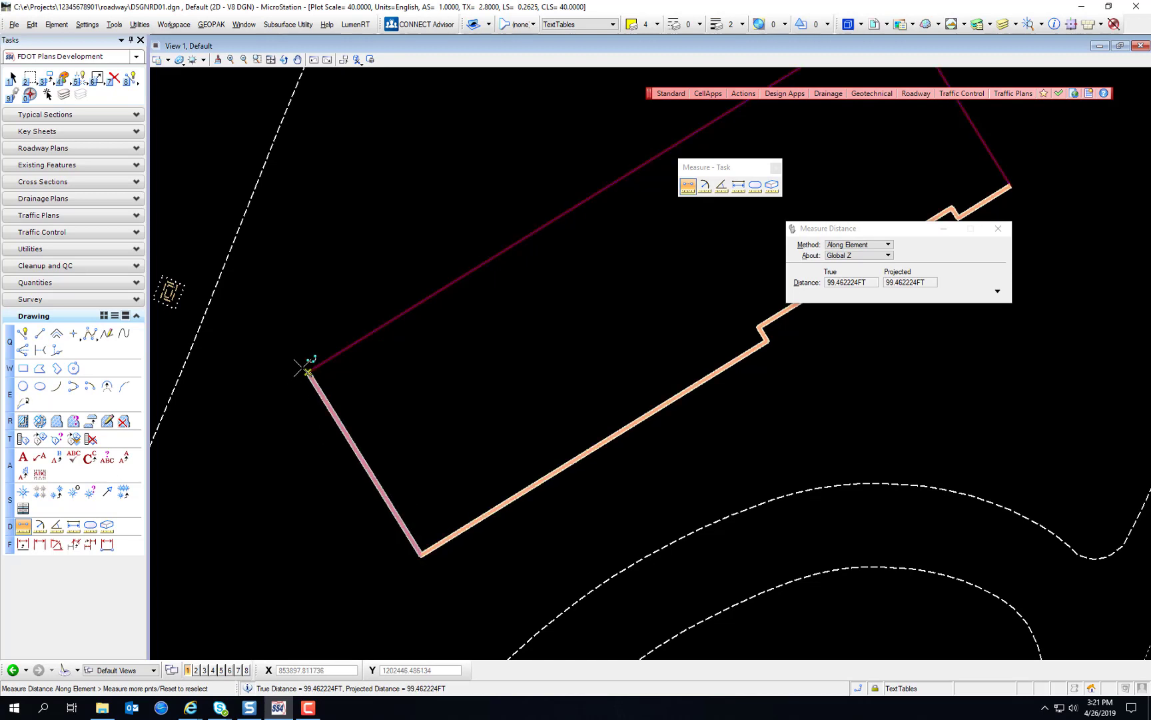
right_click(309, 365)
scroll(368, 569, "down", 2)
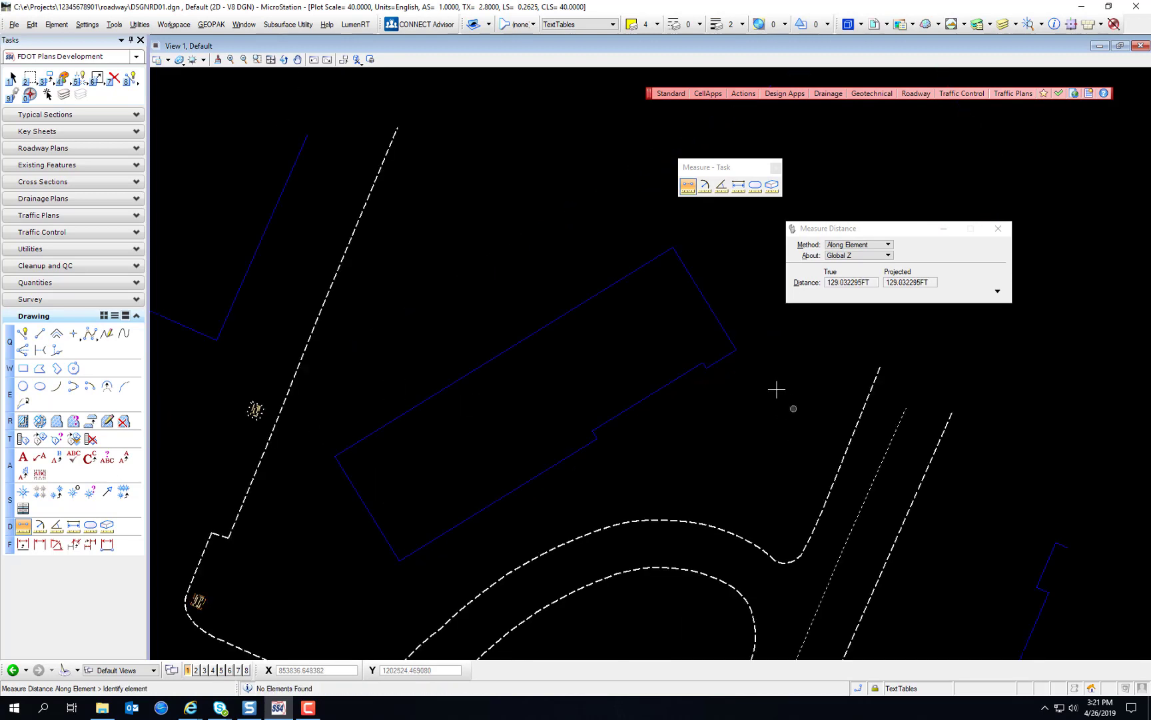
Measure perpendicular distances from the dashed road edge to building corners, nearest 16.130985 ft.
left_click(864, 246)
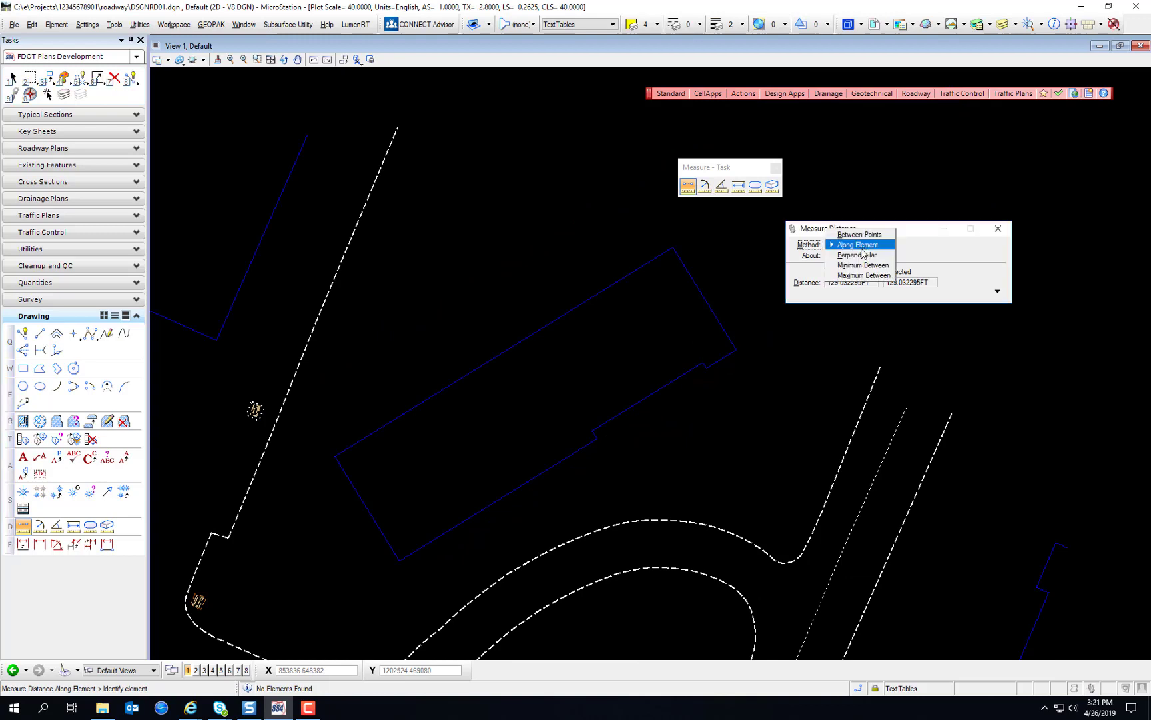
left_click(857, 263)
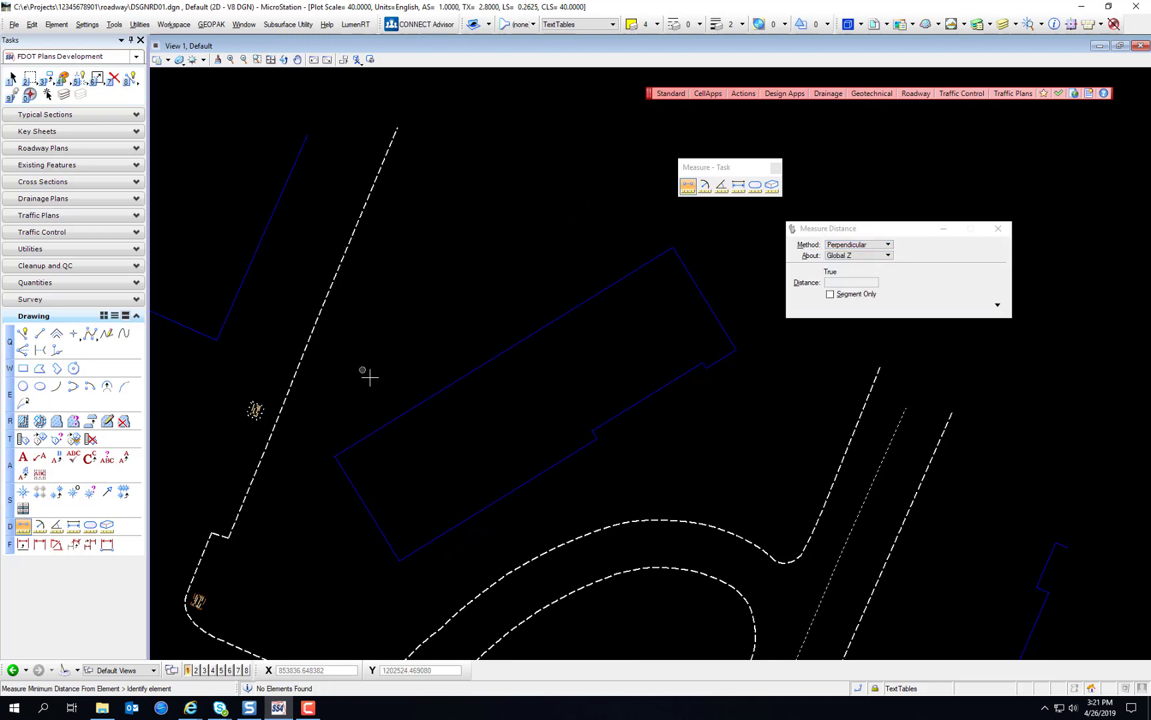
left_click(271, 433)
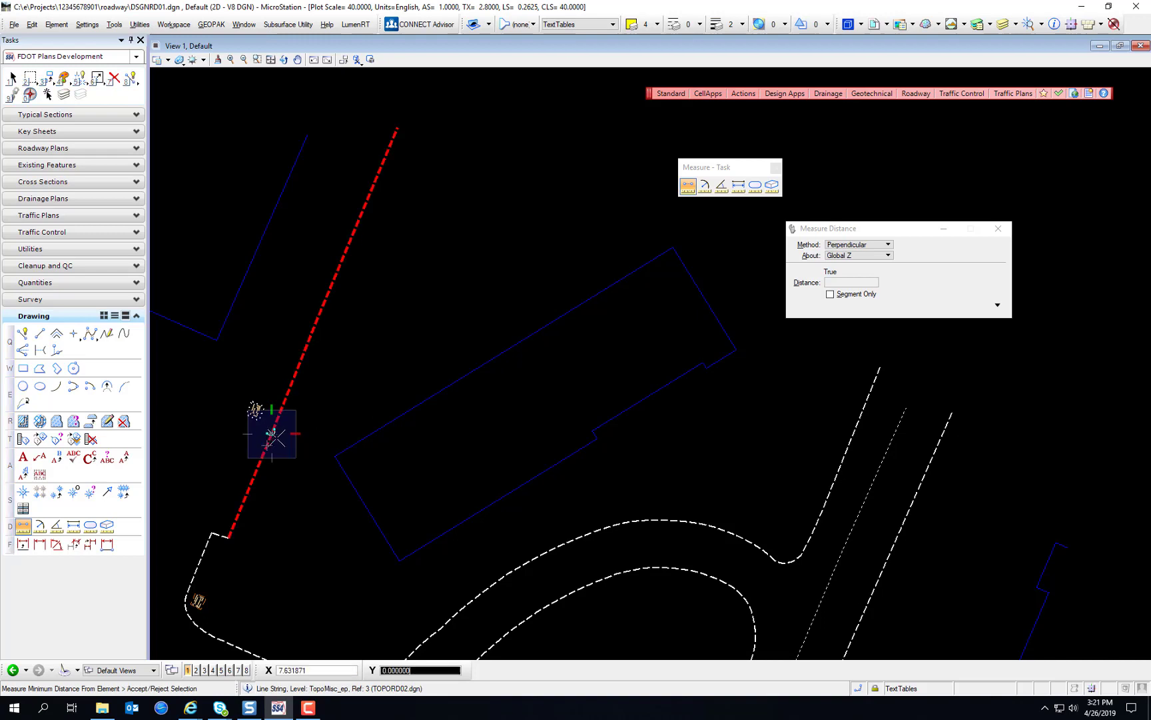
left_click(335, 456)
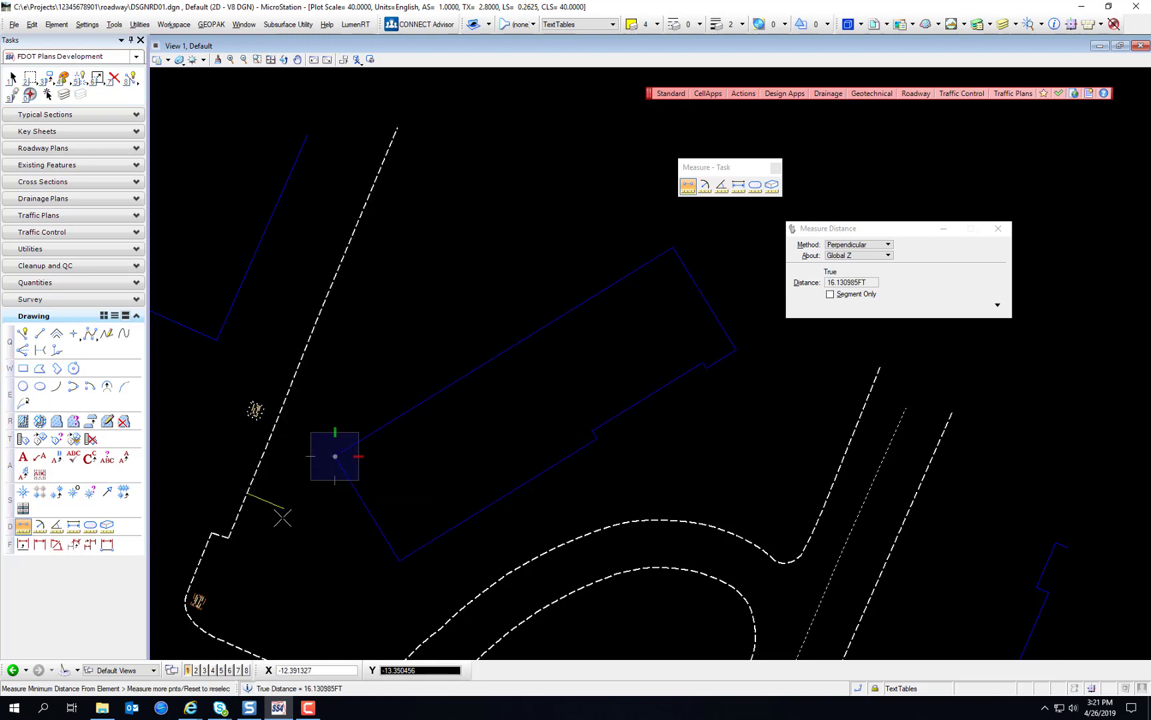
left_click(505, 351)
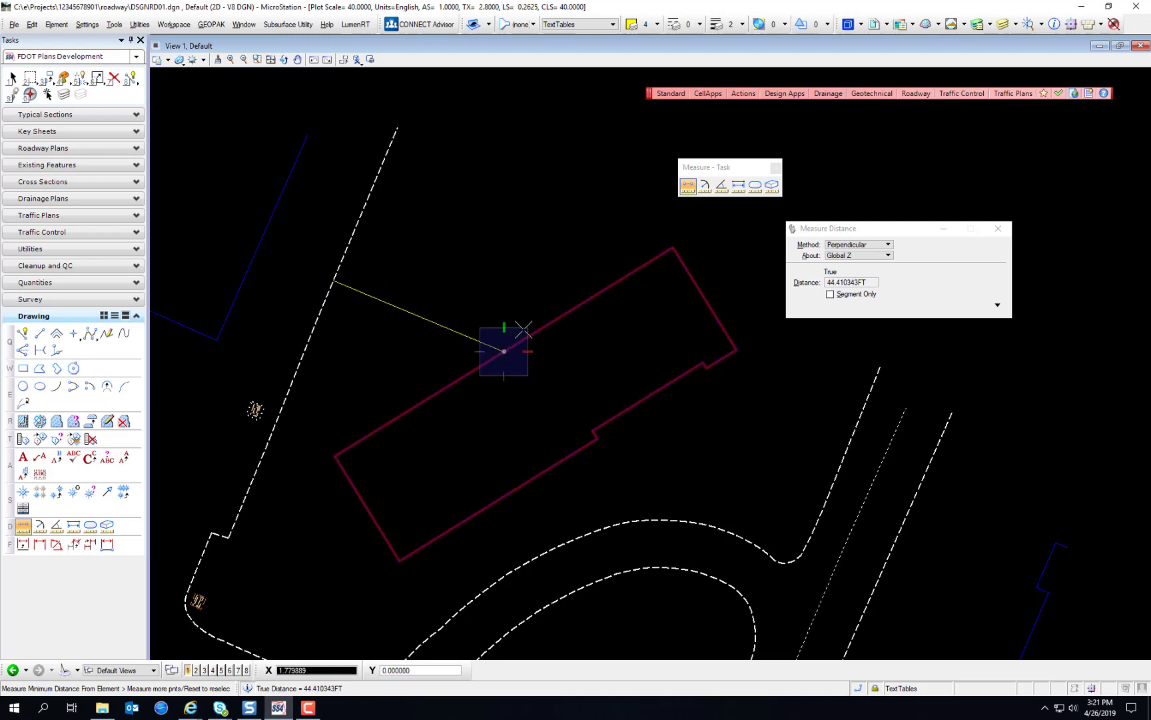
left_click(673, 247)
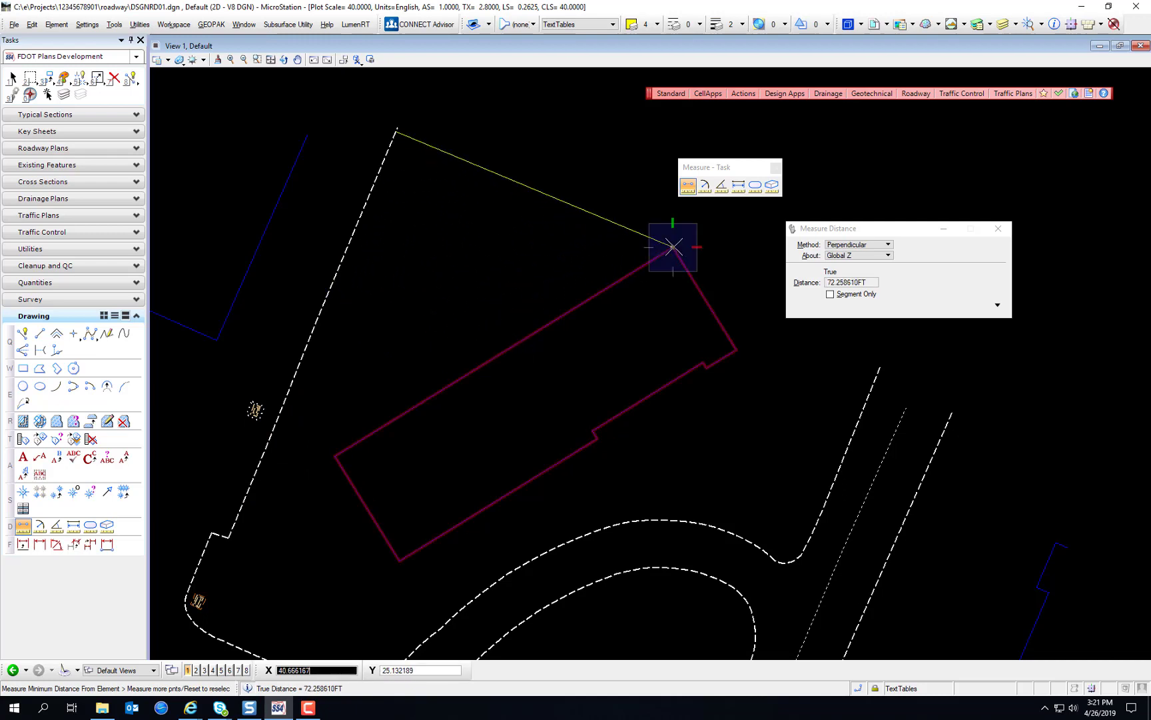
left_click(504, 352)
left_click(335, 456)
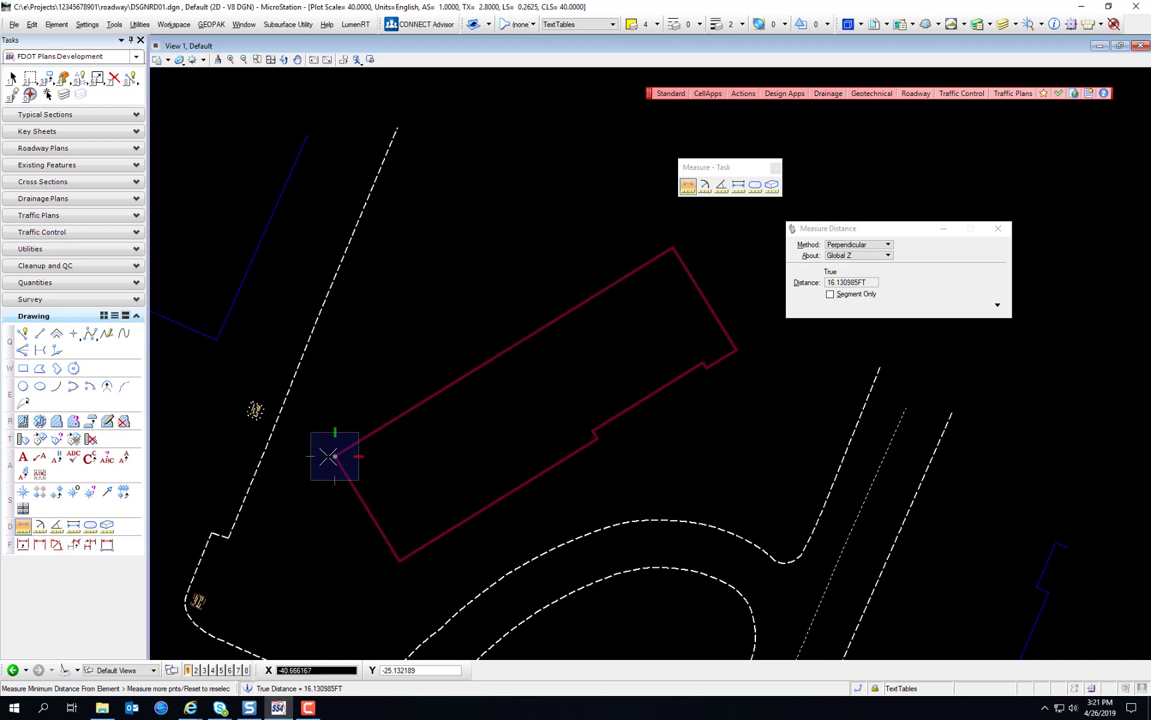
right_click(307, 490)
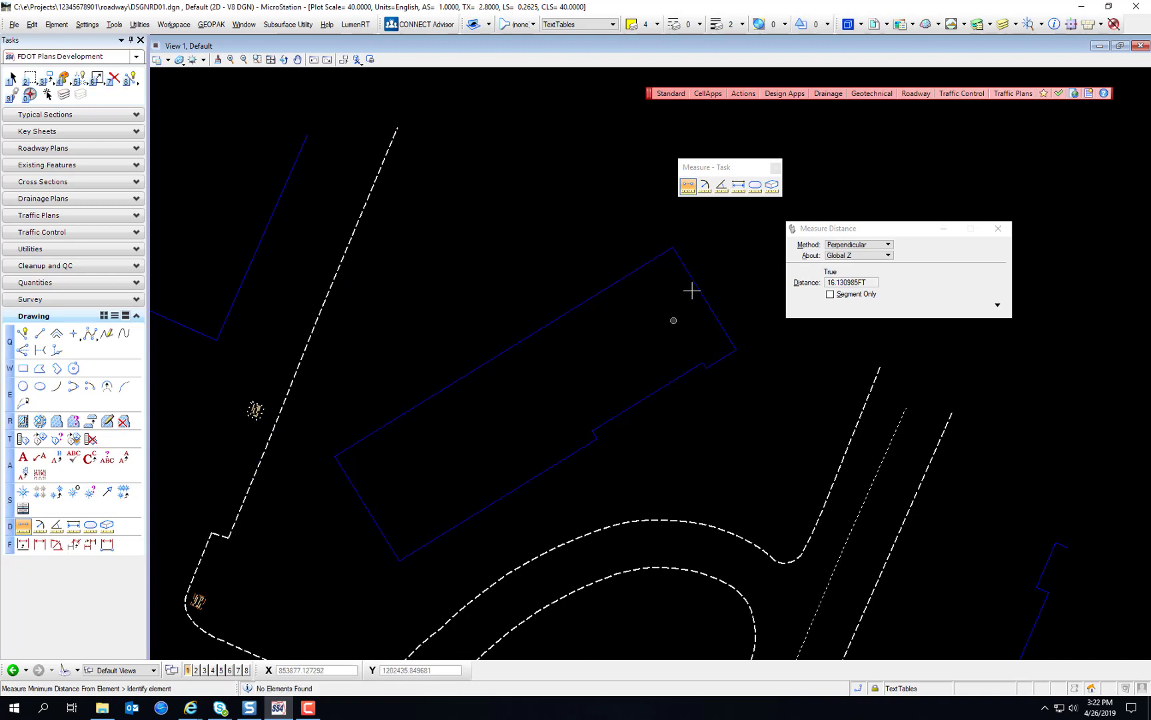
Measure the minimum distance between the dashed road edge and the building: 16.130985 ft.
left_click(864, 247)
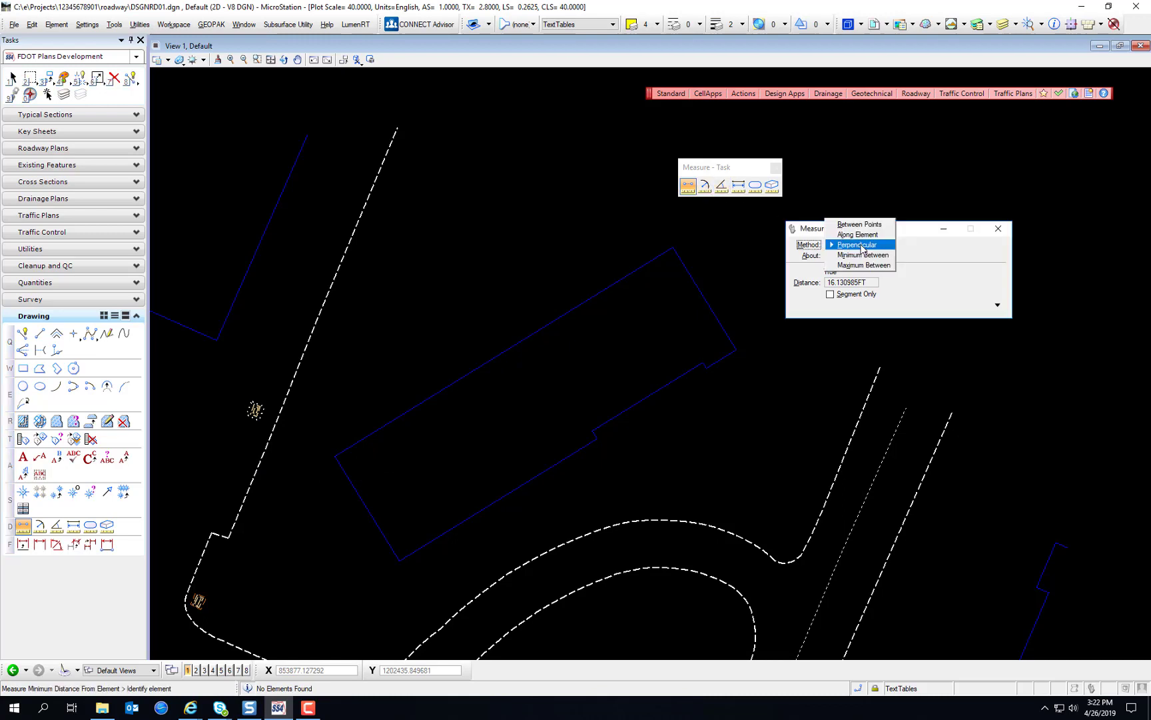
left_click(861, 264)
left_click(285, 407)
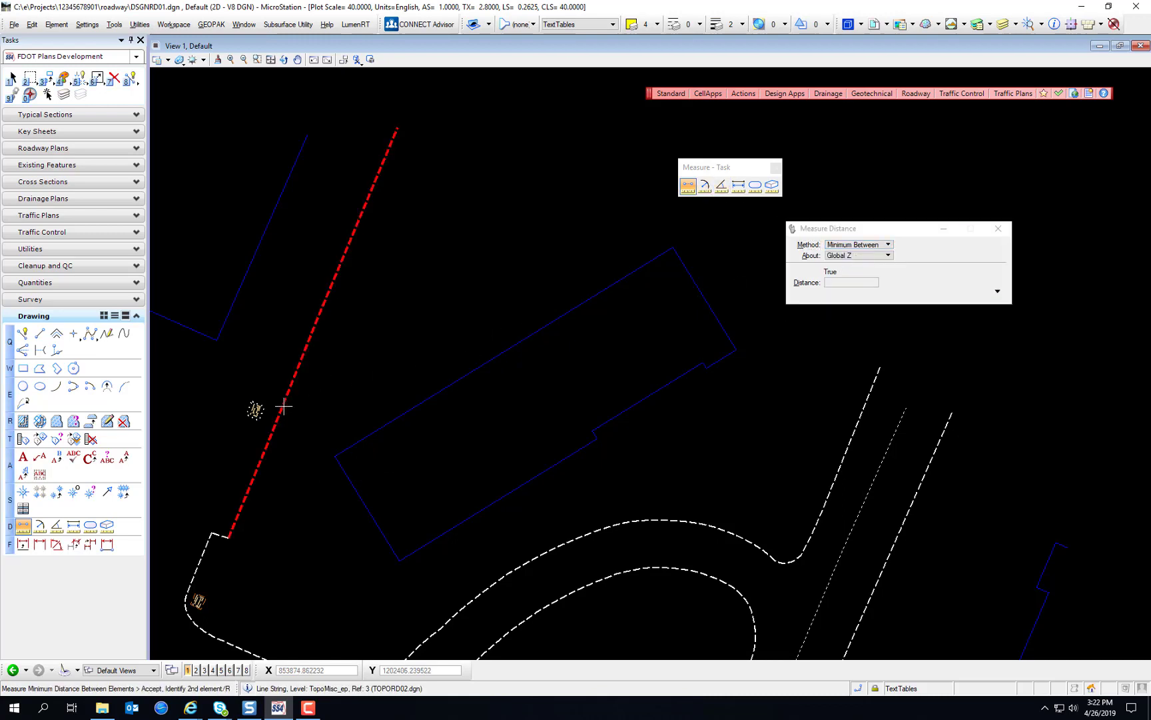
left_click(408, 410)
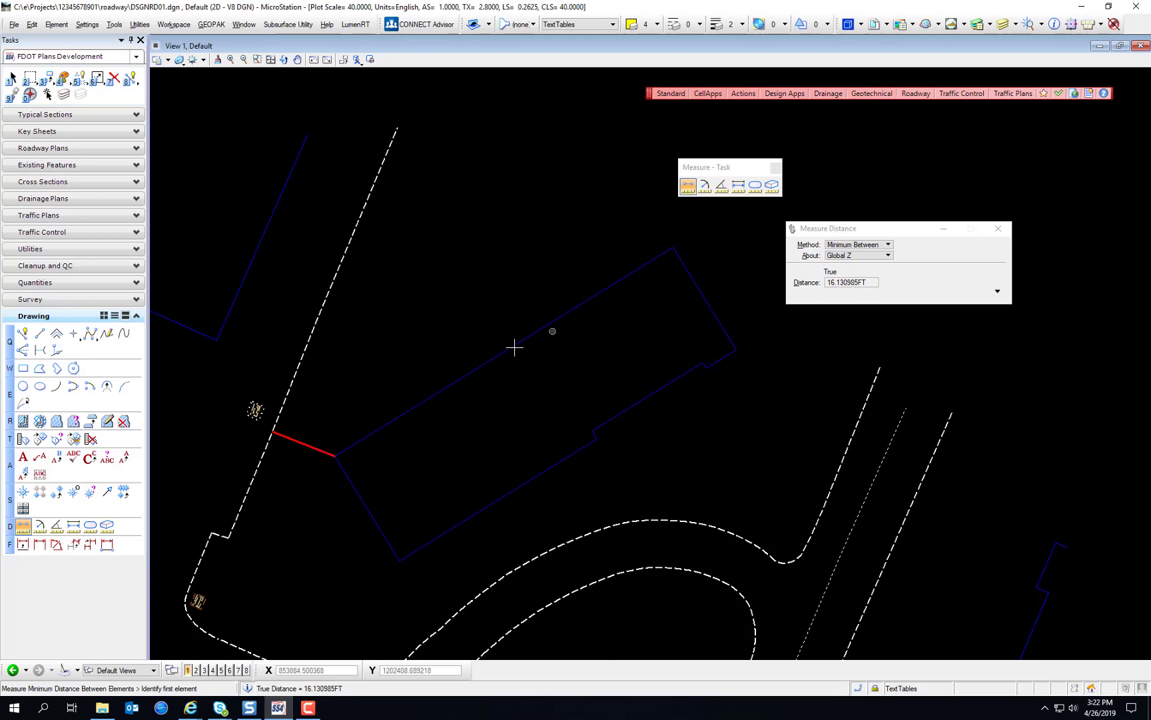
Measure the maximum distance between the building and the dashed edge: 130.330900 ft.
left_click(854, 245)
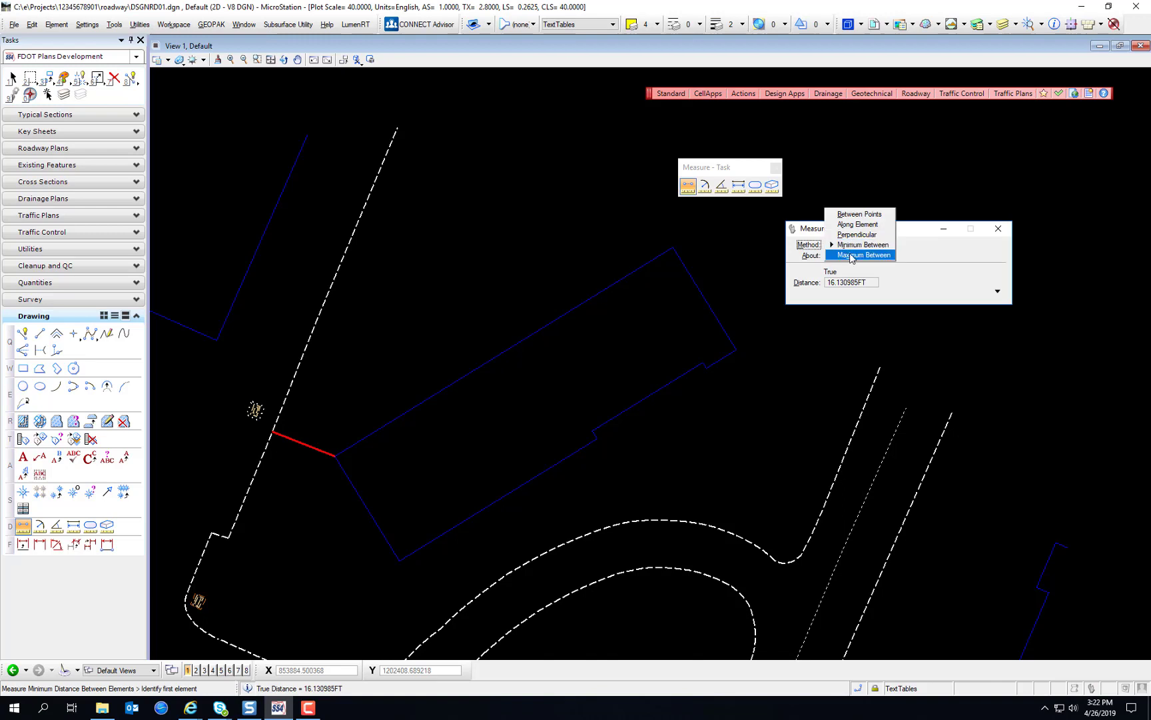
left_click(851, 256)
left_click(477, 364)
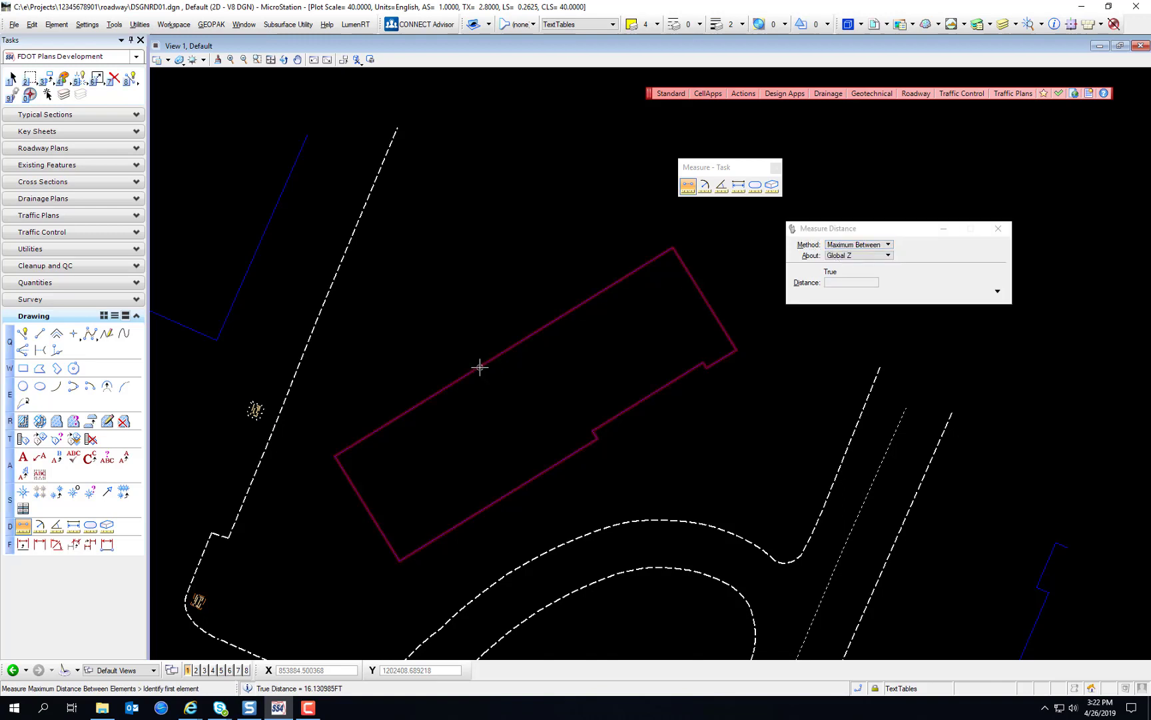
left_click(316, 321)
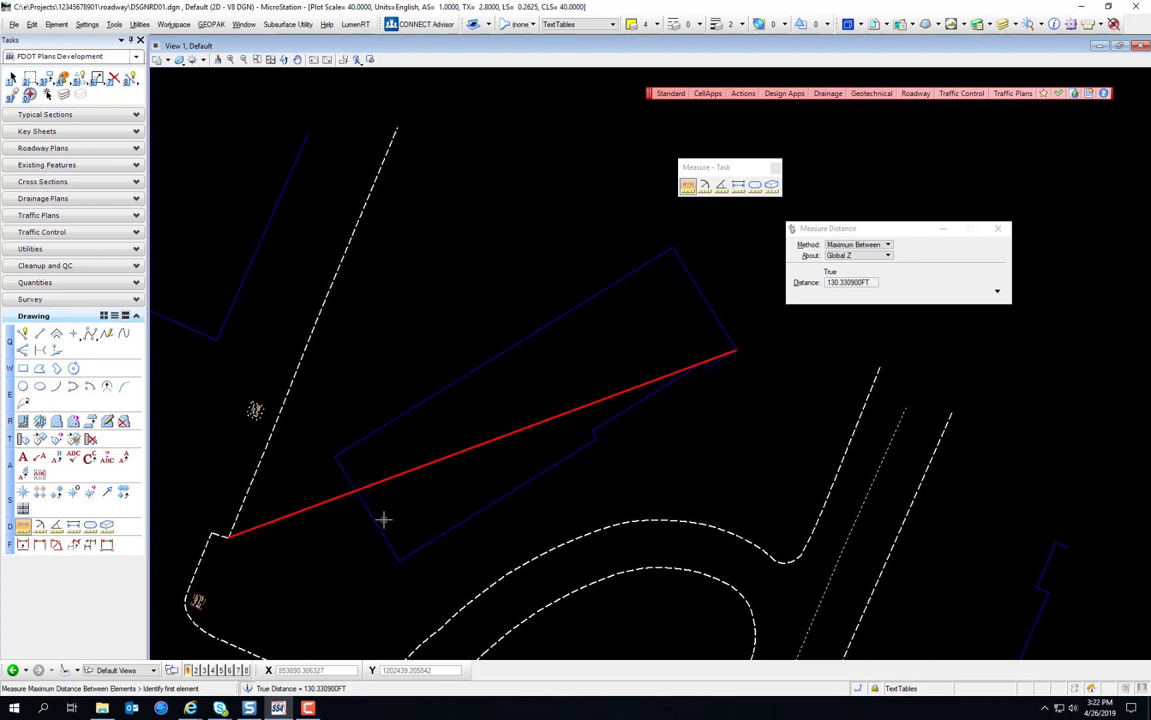
Measure the lower magenta curb return arc with Measure Radius, reading 40 ft.
key("Escape")
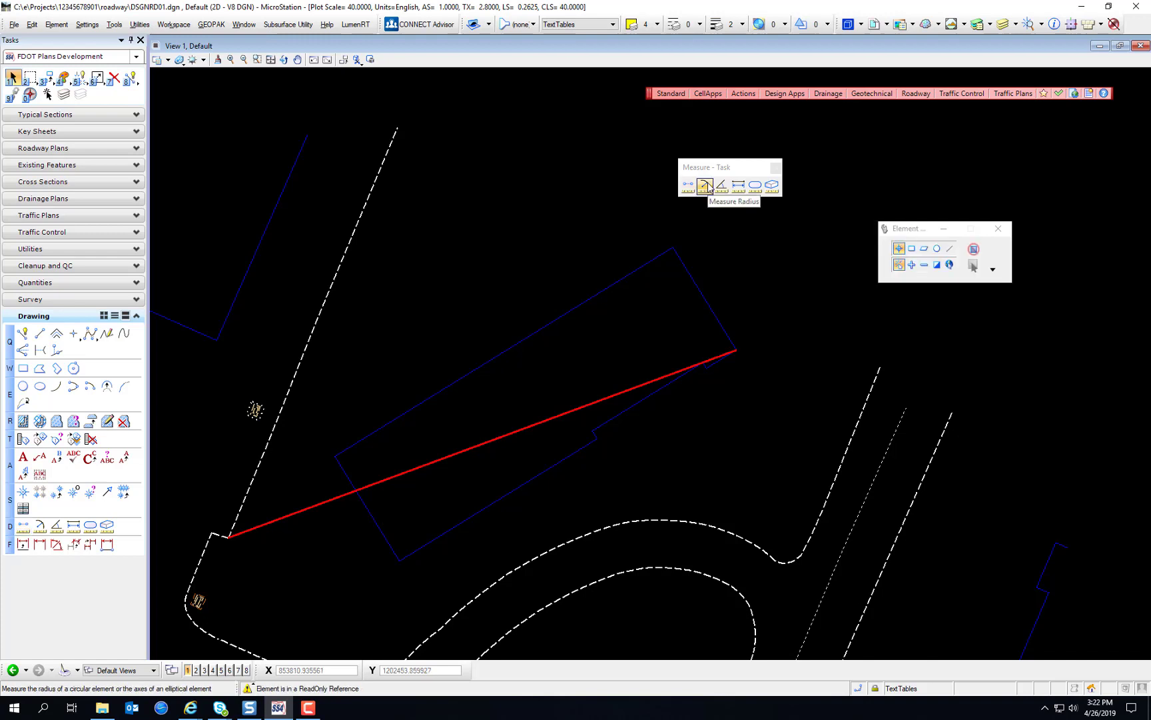
left_click(705, 186)
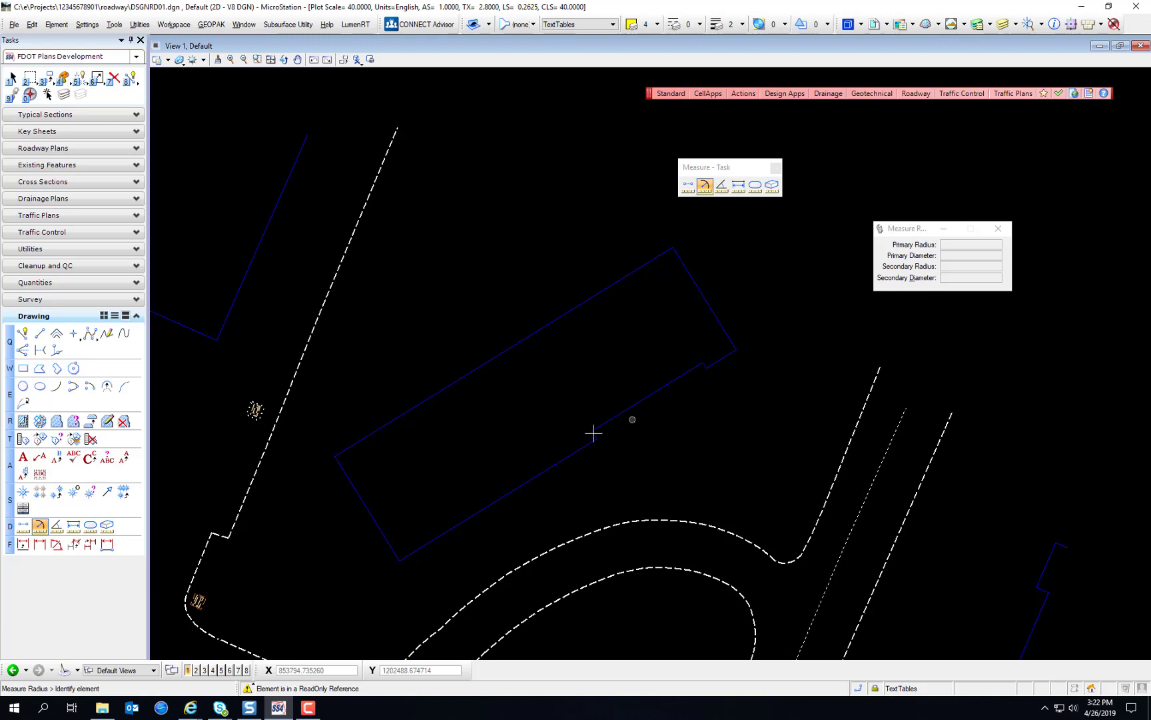
left_click(271, 59)
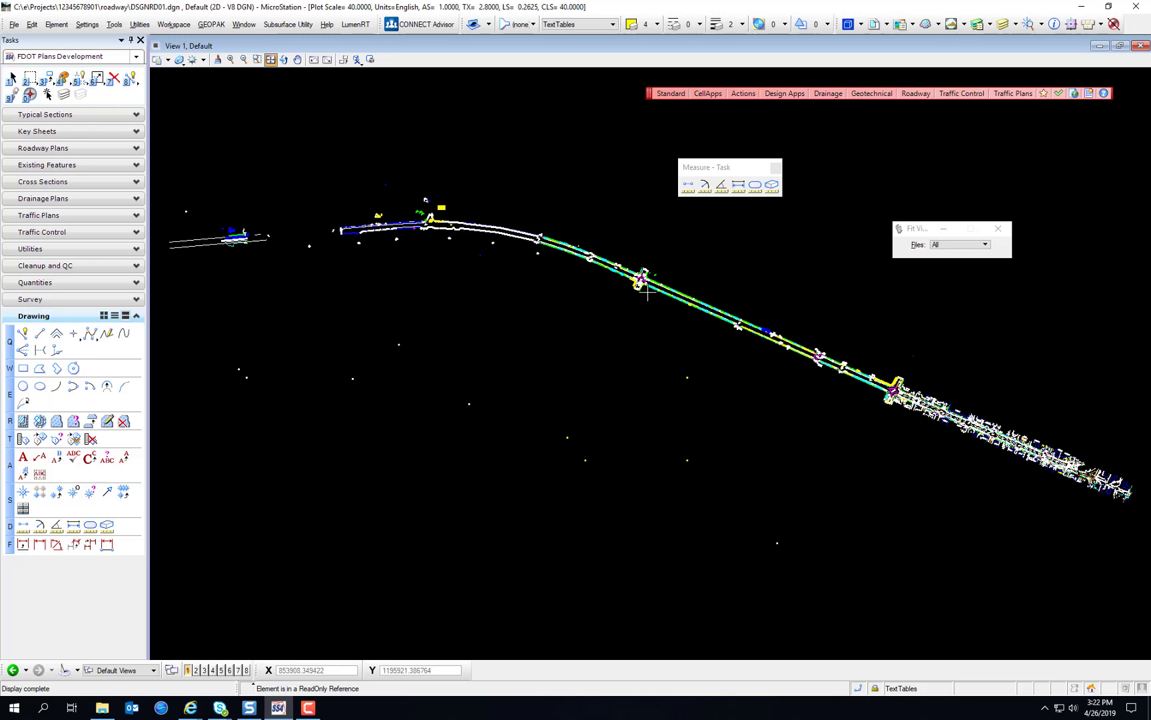
scroll(647, 291, "up", 5)
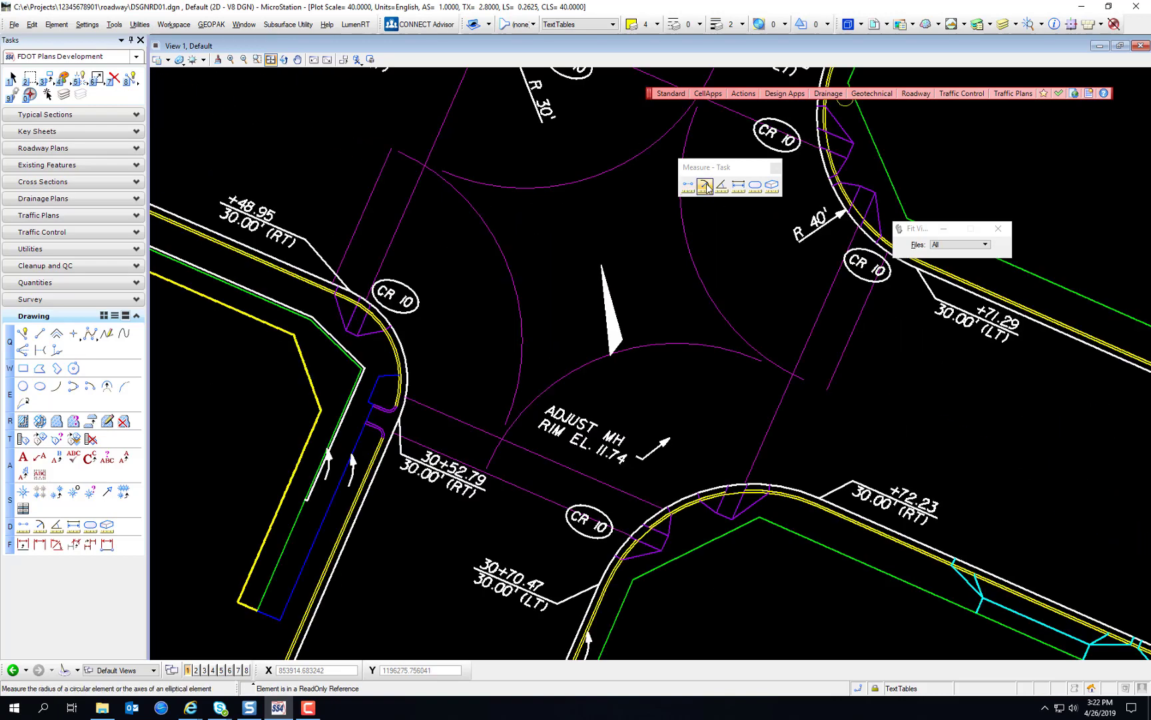
left_click(705, 187)
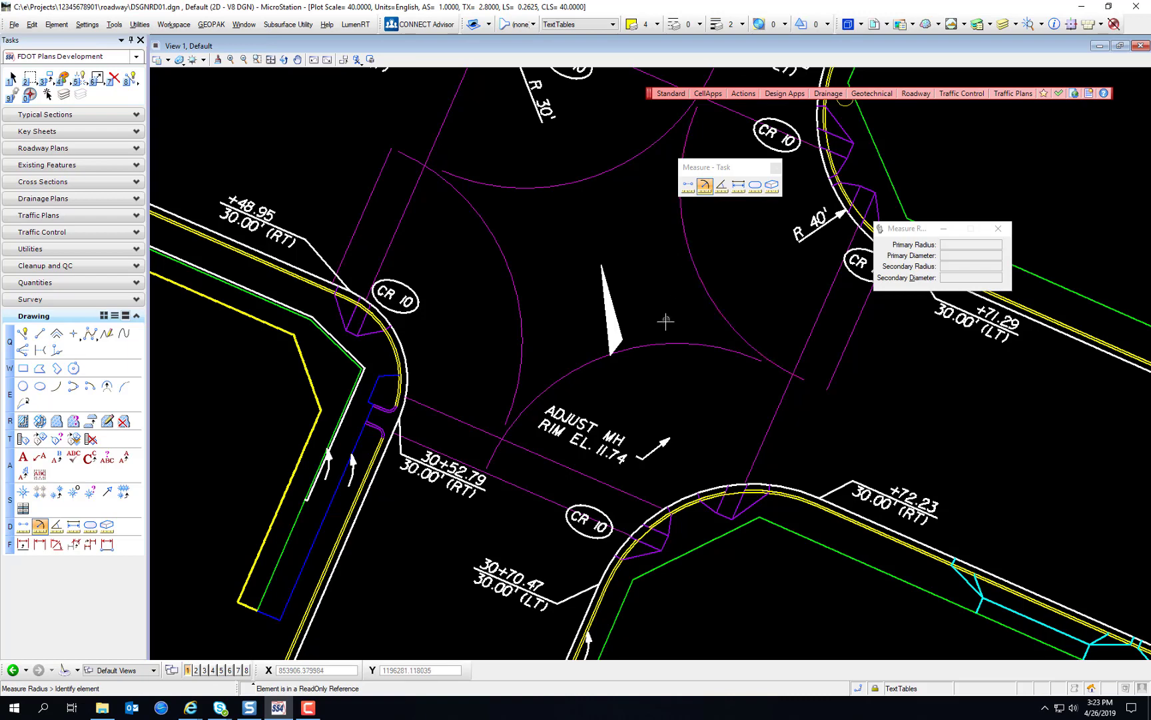
left_click(659, 344)
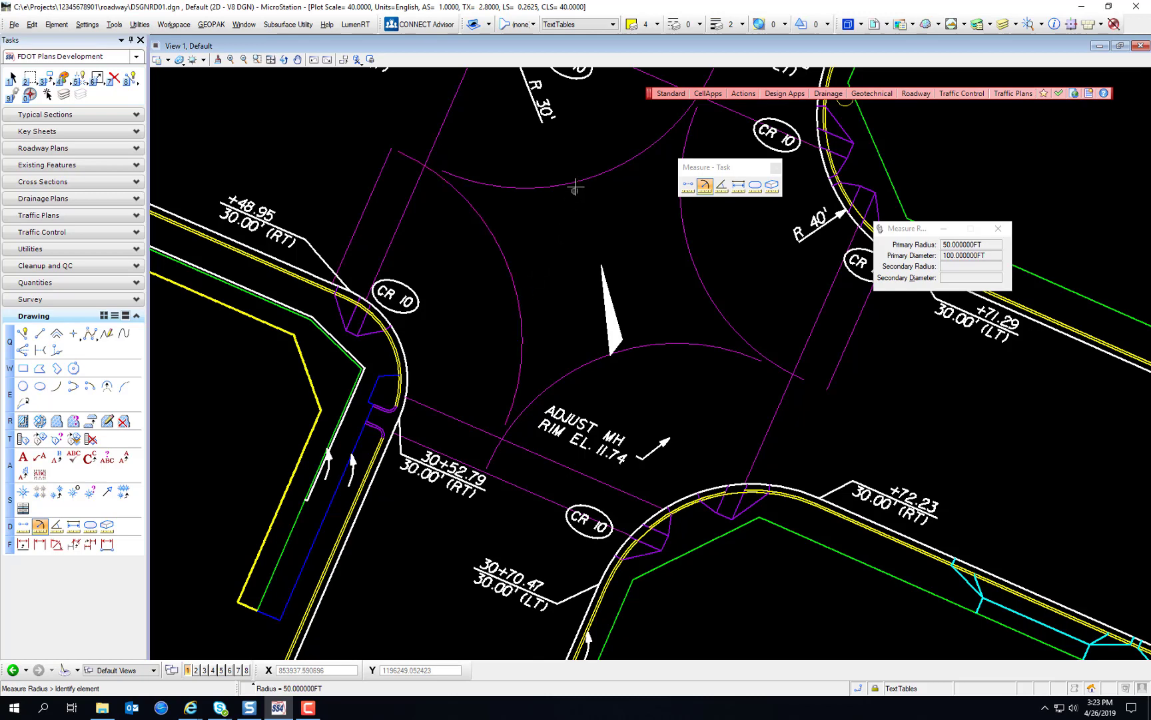
Measure the left curb return arc: 23 ft radius, 46 ft diameter.
scroll(582, 187, "down", 1)
scroll(570, 339, "up", 1)
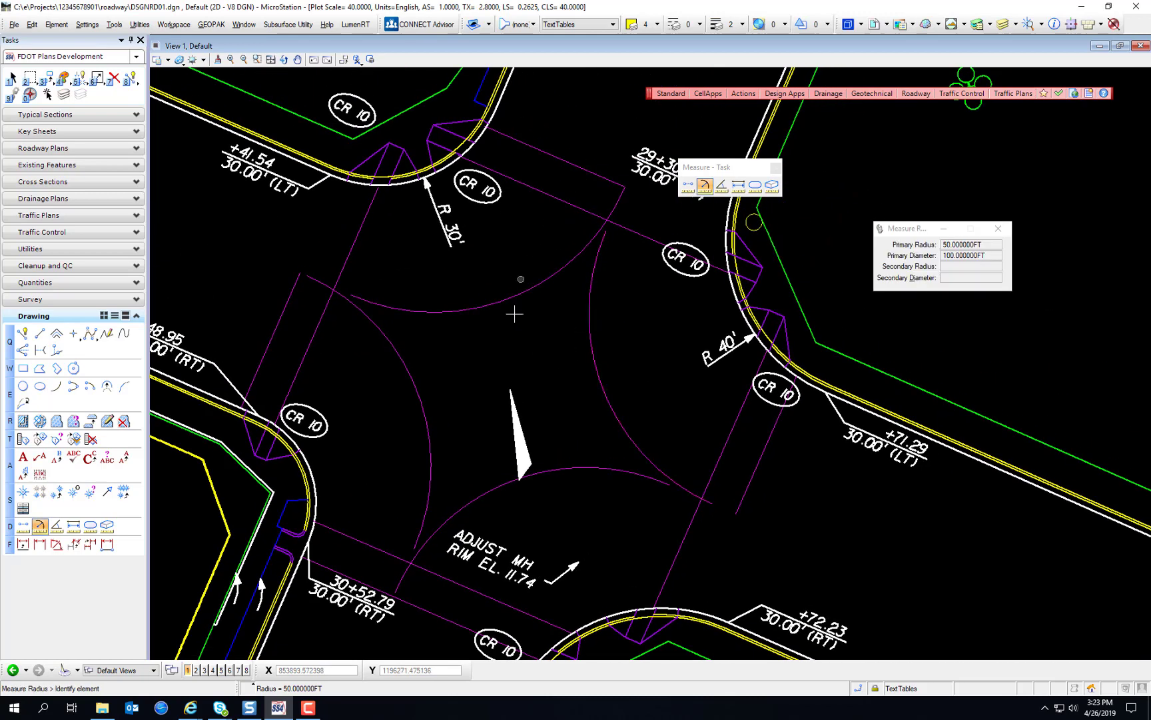
middle_click_drag(589, 550, 620, 366)
scroll(627, 407, "up", 2)
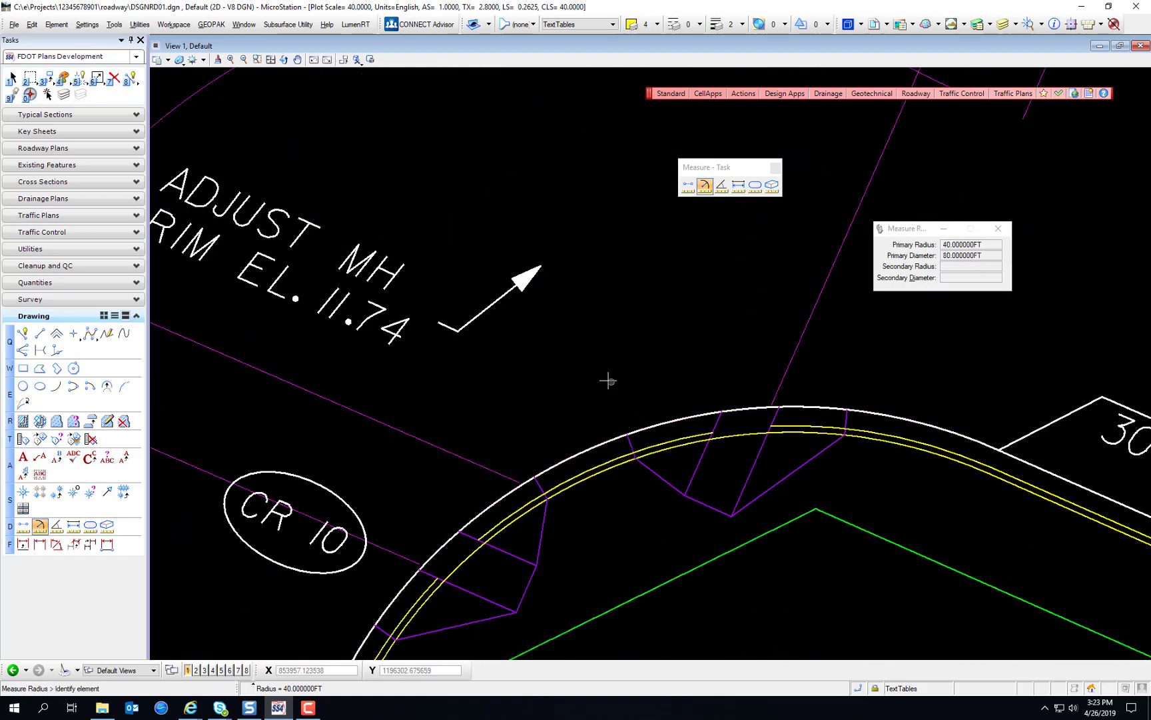
scroll(591, 386, "down", 2)
left_click(304, 277)
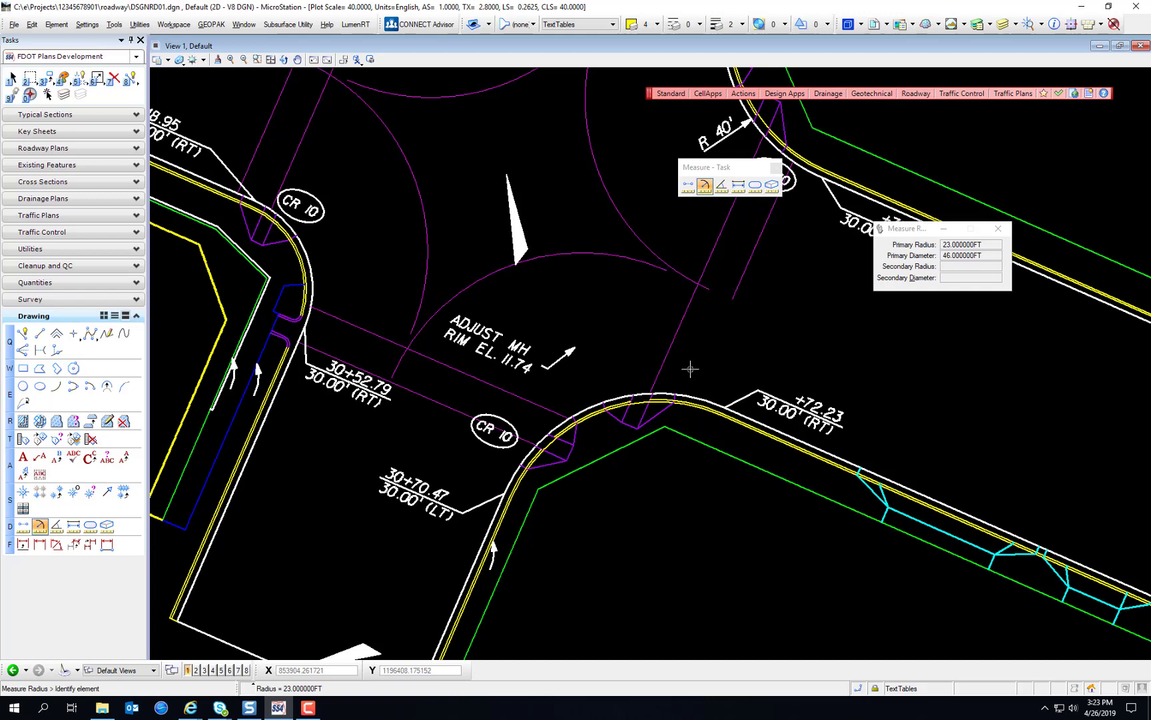
Turn on display of the ALGNRD01.DGN reference and pan to the intersection's angle dimension.
left_click(889, 26)
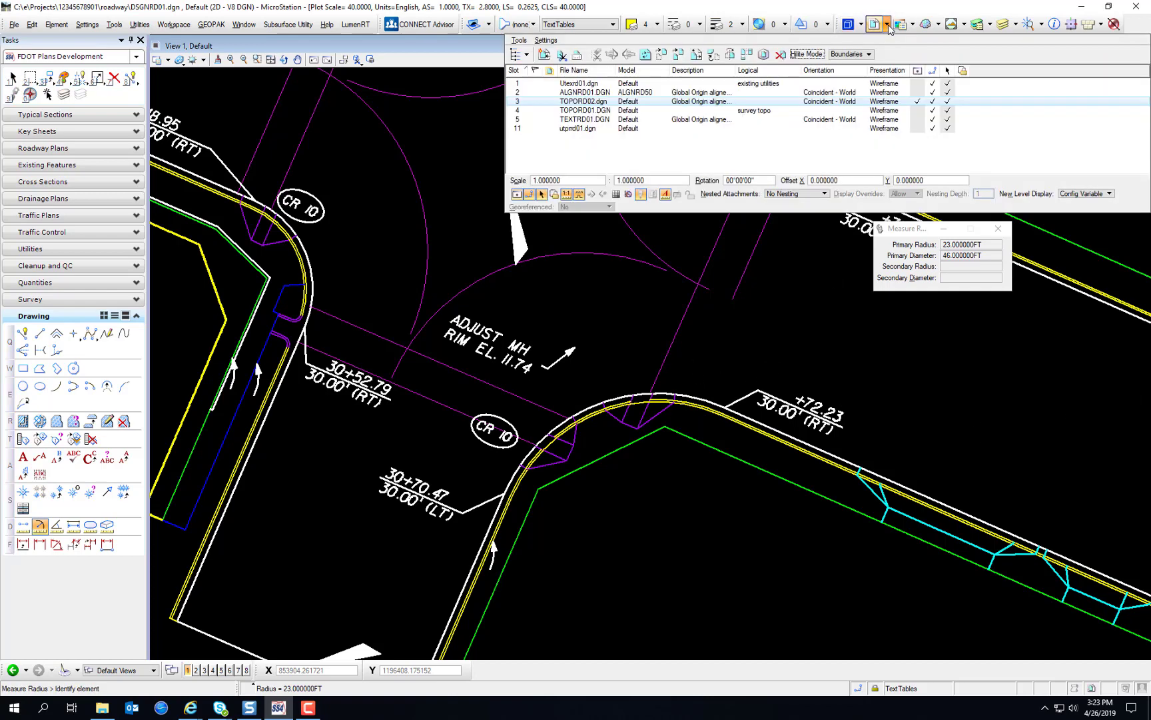
left_click(918, 92)
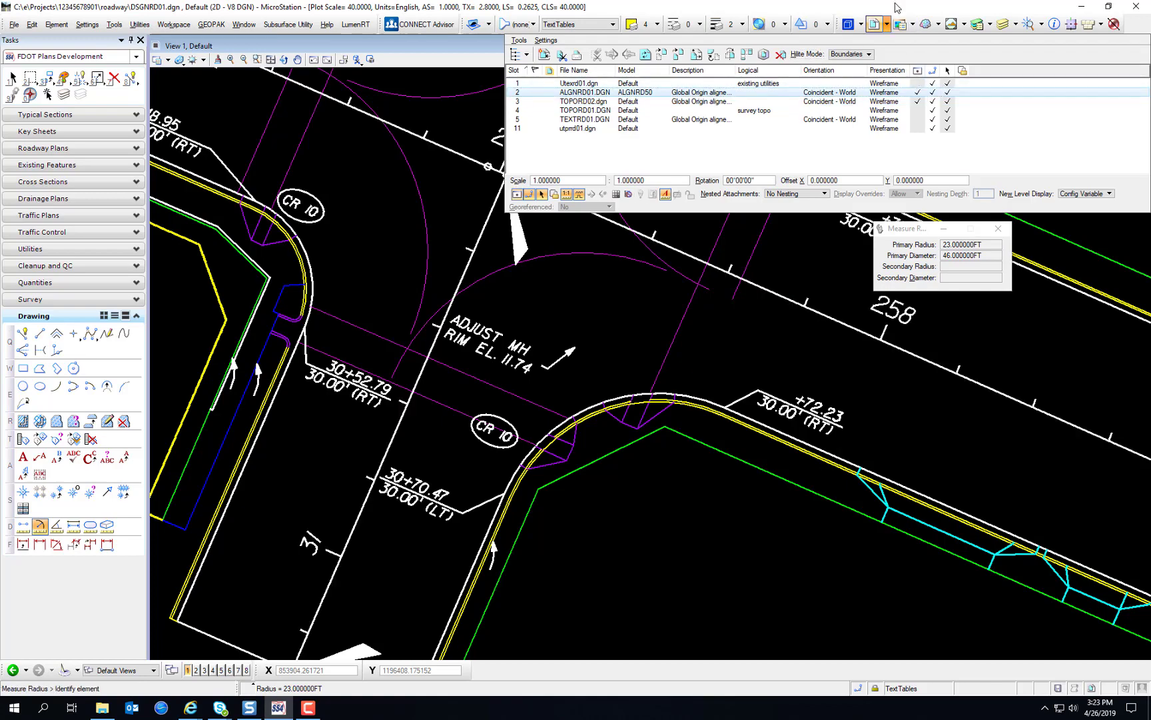
left_click(875, 24)
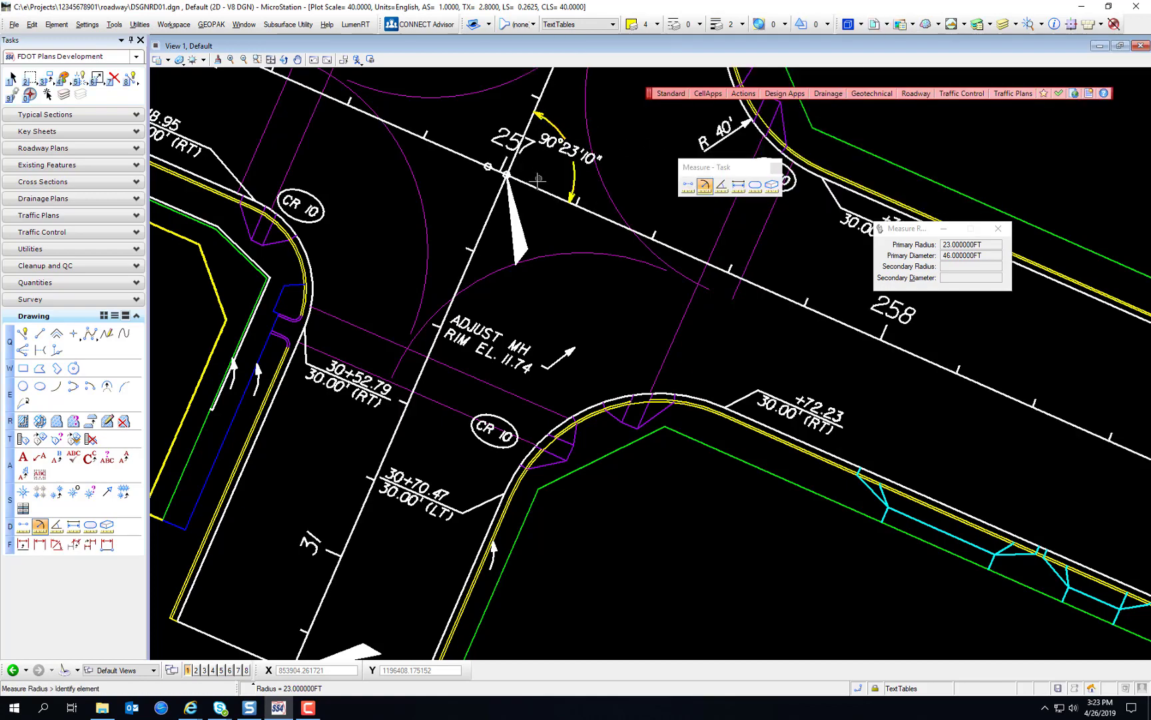
middle_click_drag(571, 219, 669, 441)
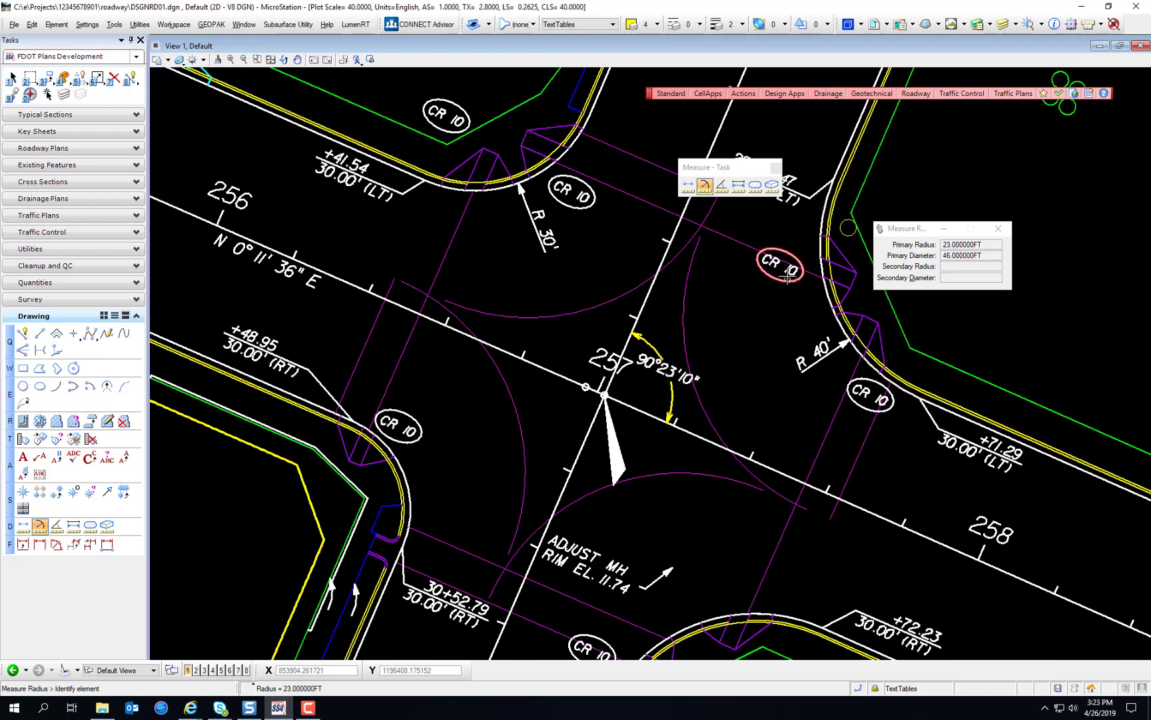
Measure the angle between the vertical centerline and the long diagonal: 90°23'09.64218225".
left_click(722, 186)
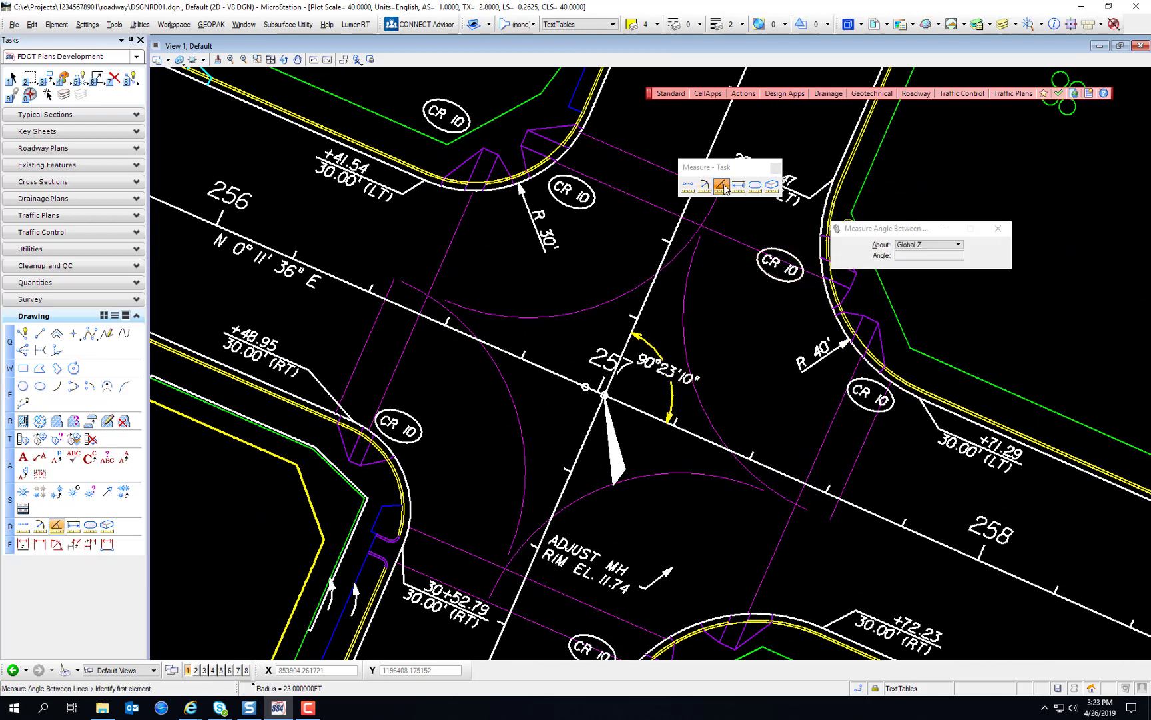
left_click(675, 233)
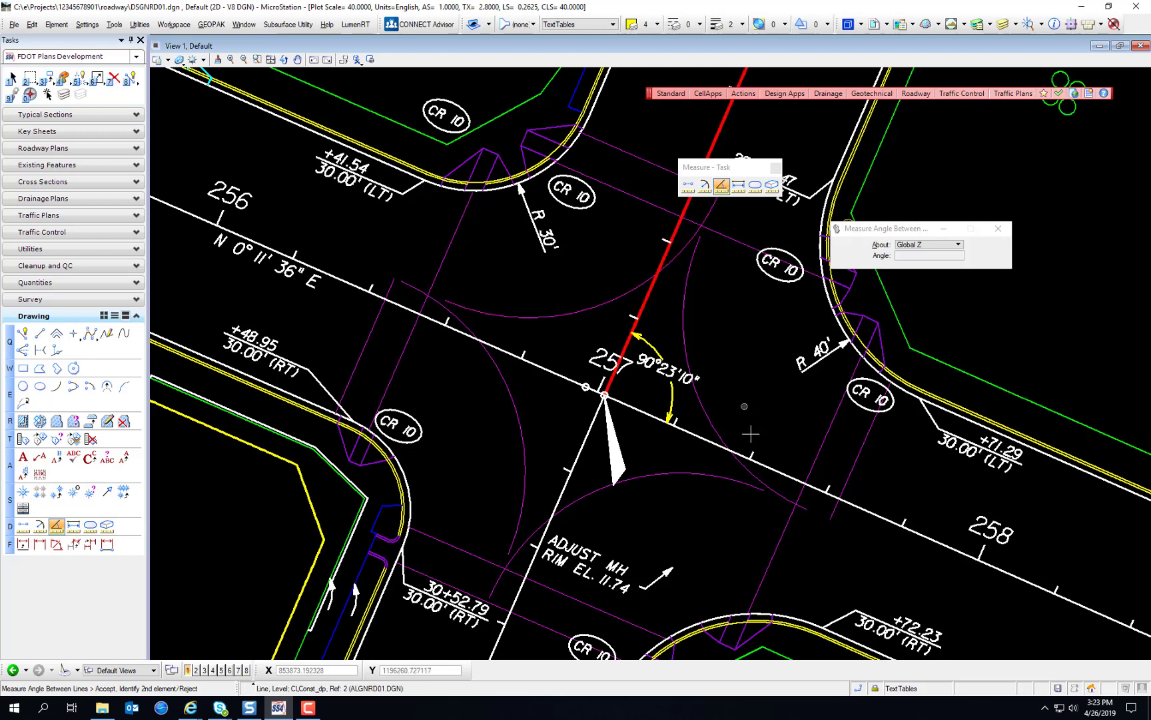
left_click(760, 464)
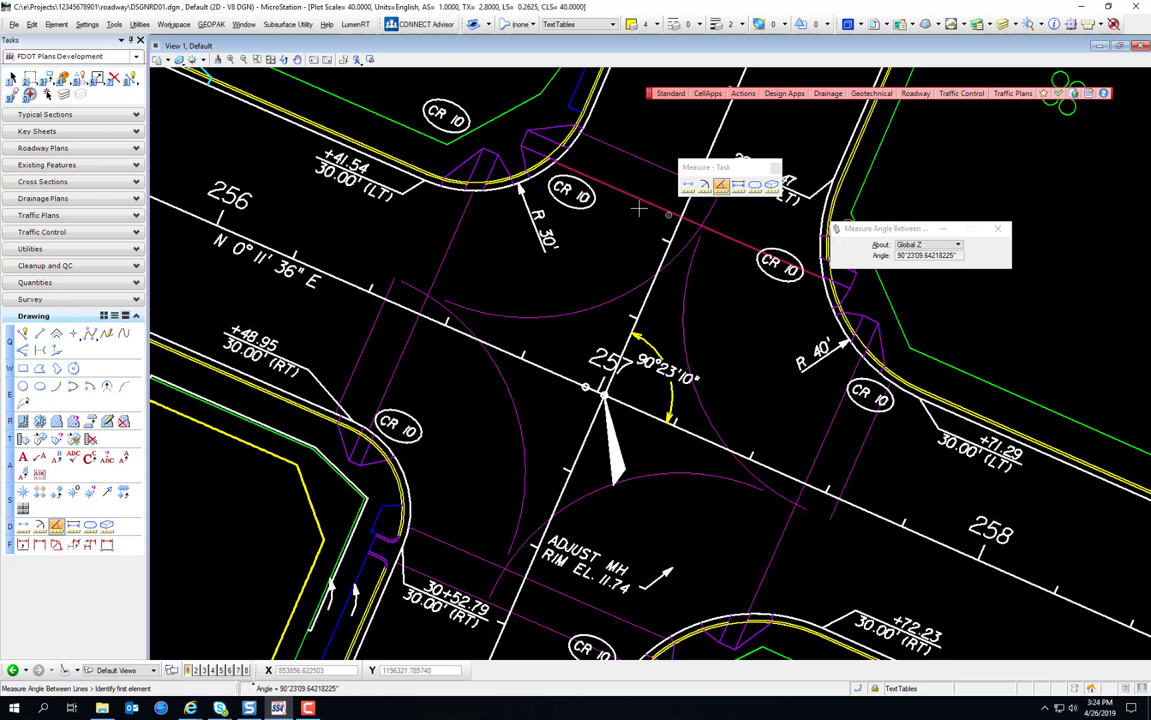
left_click(739, 186)
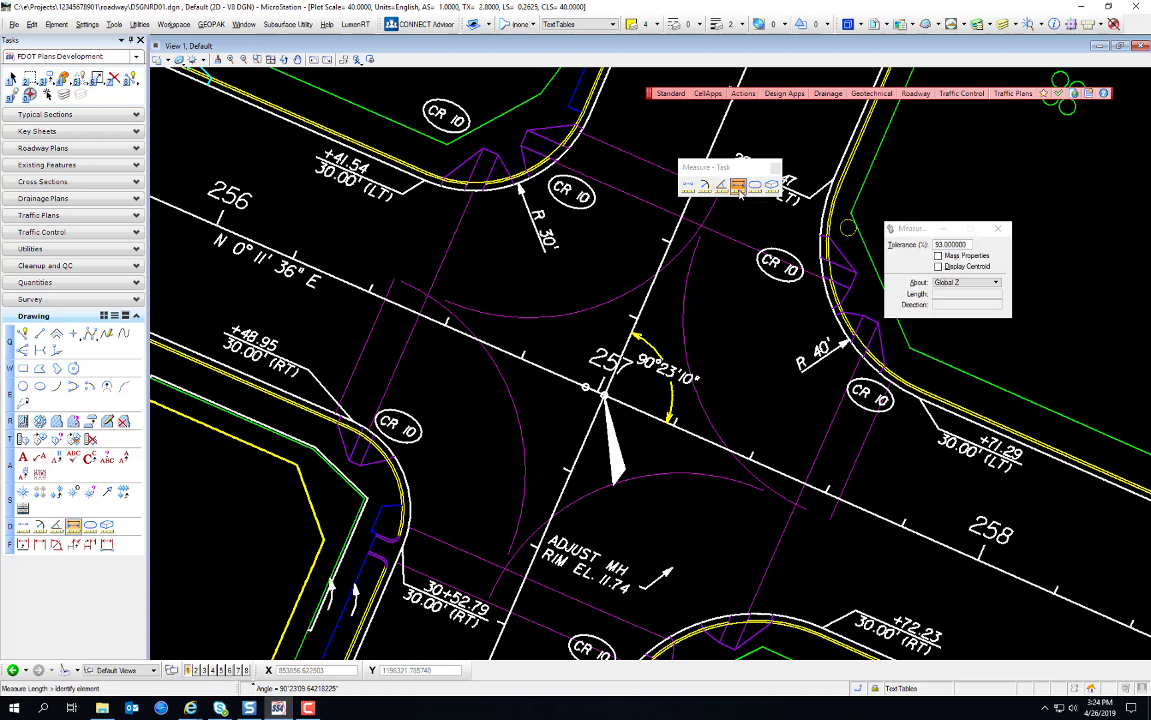
Measure the left, upper-right and magenta lines: 62.462404, 67.701605 and 67.722806 ft.
left_click(454, 232)
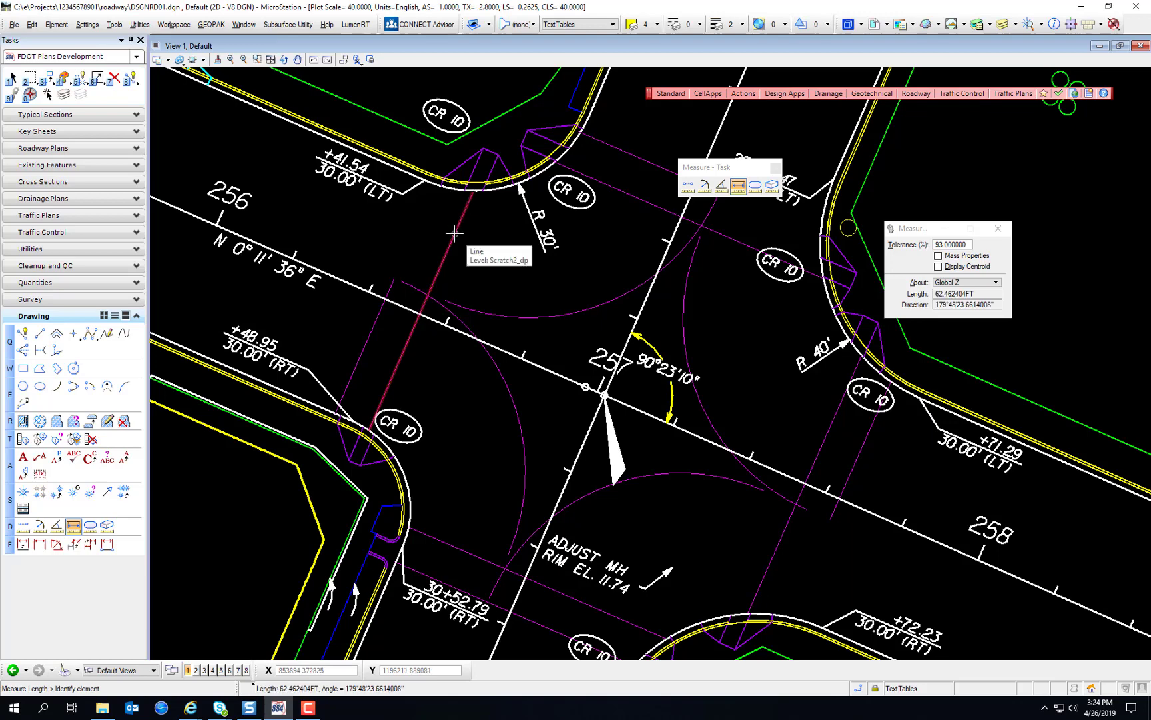
left_click(939, 347)
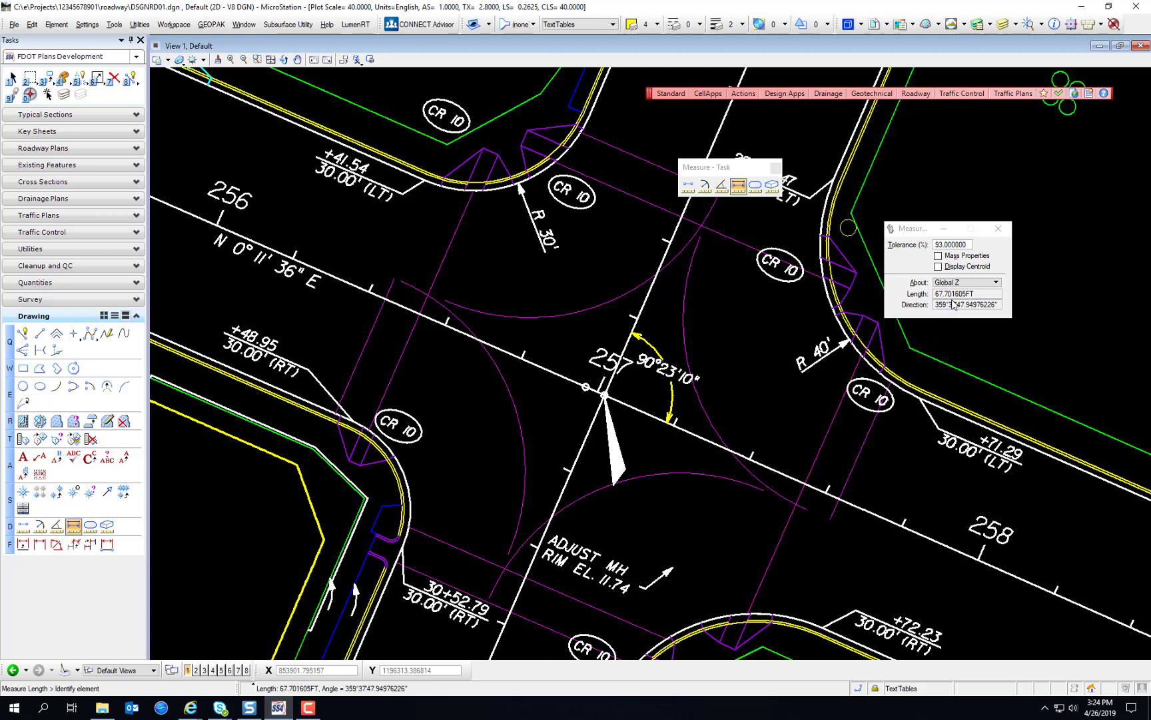
left_click(737, 244)
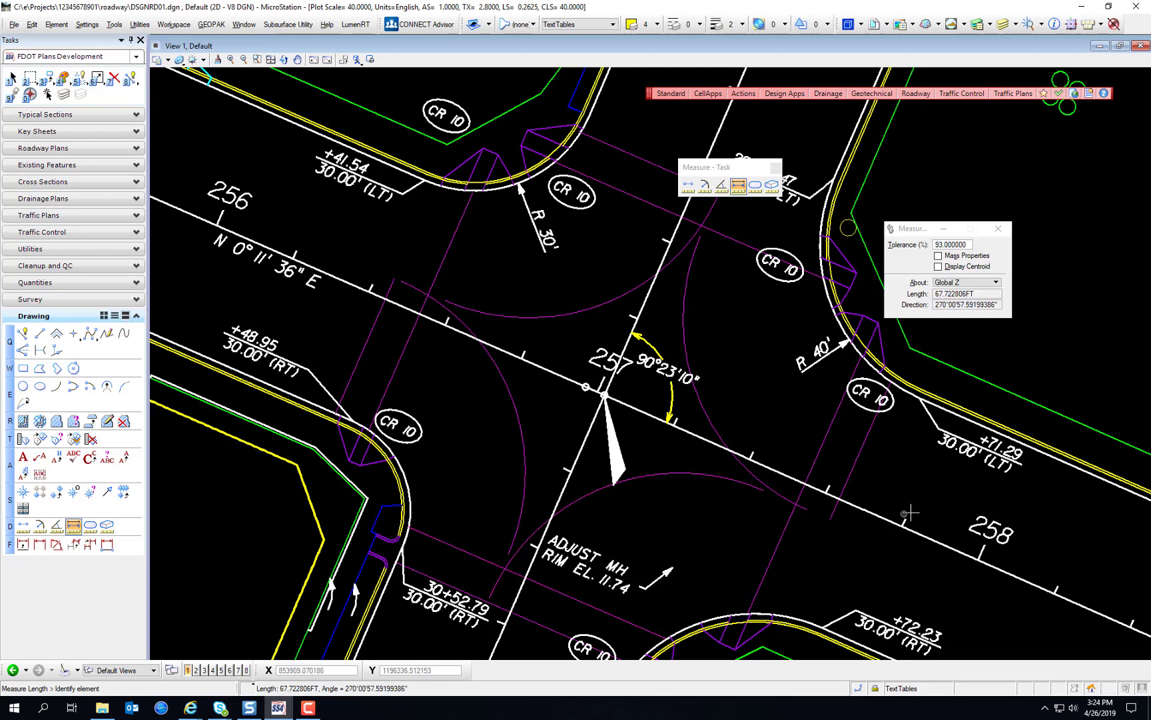
Start Measure Area by points on the hatched curb strip, picking its top-left and top-right corners.
left_click(756, 185)
scroll(818, 427, "down", 6)
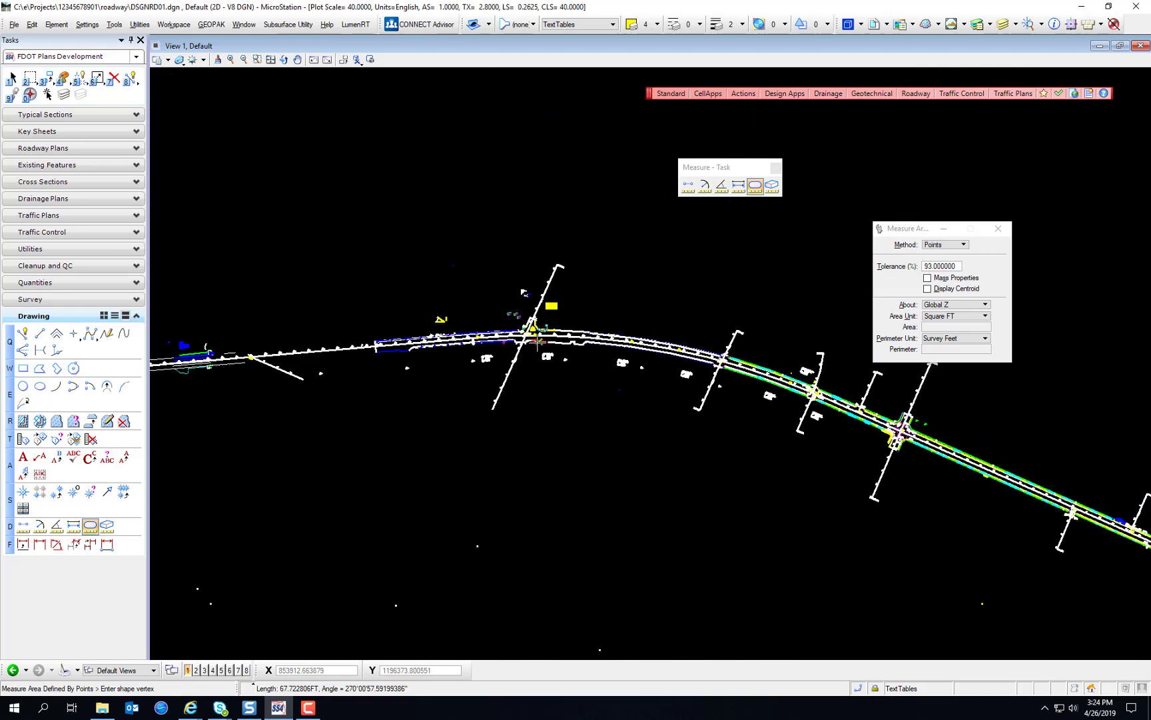
scroll(537, 337, "up", 5)
scroll(582, 305, "up", 4)
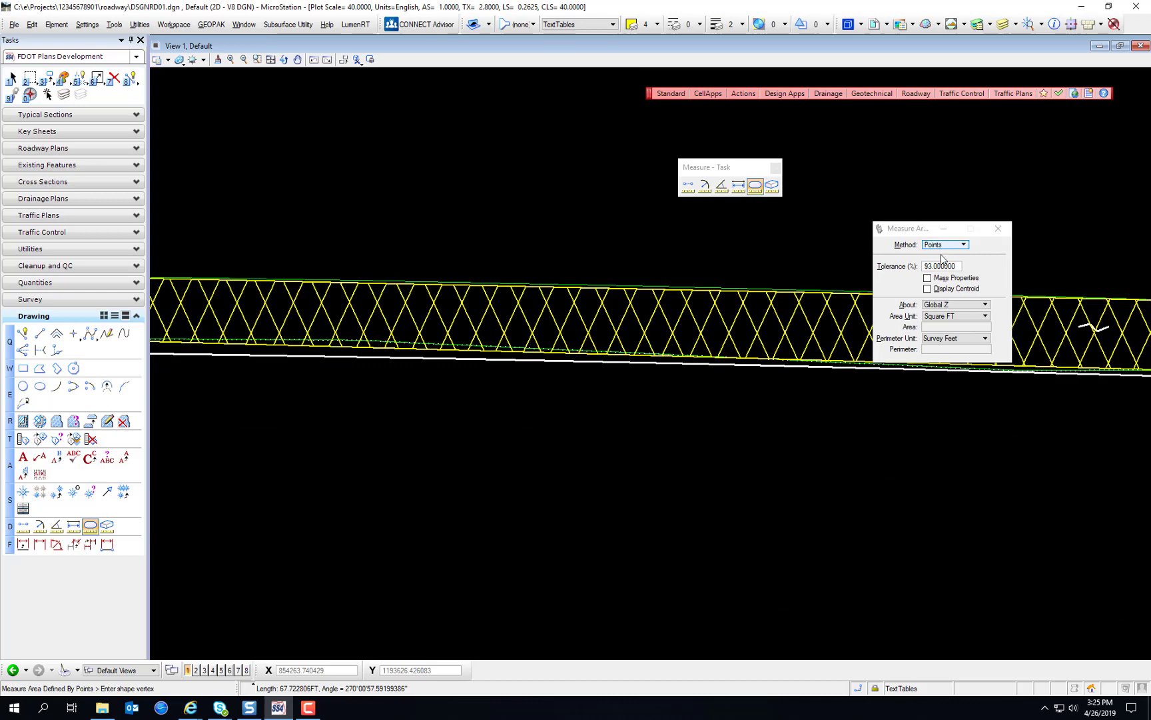
scroll(833, 360, "down", 1)
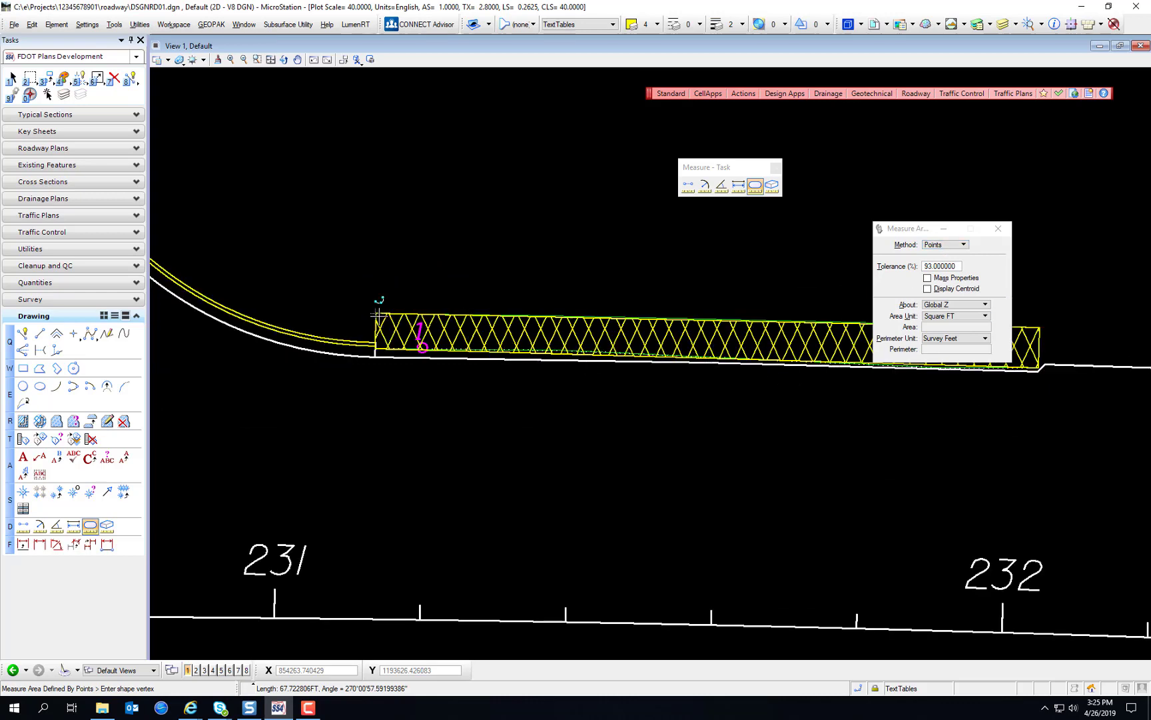
left_click_drag(923, 229, 949, 122)
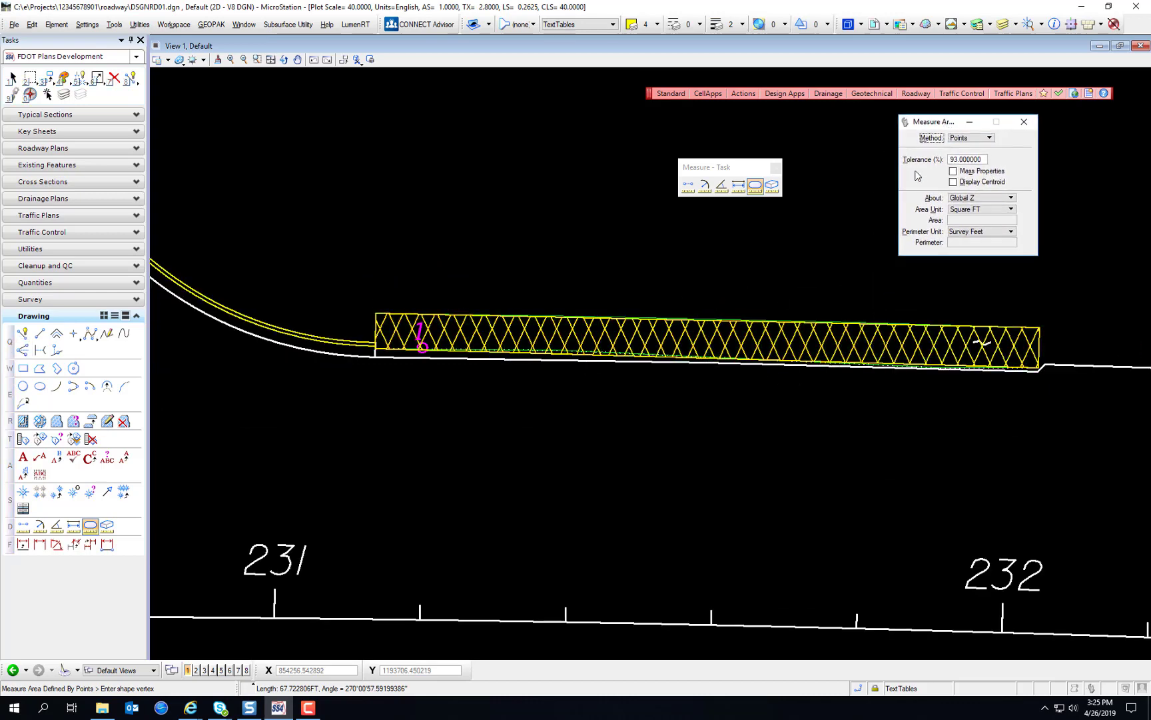
left_click(376, 312)
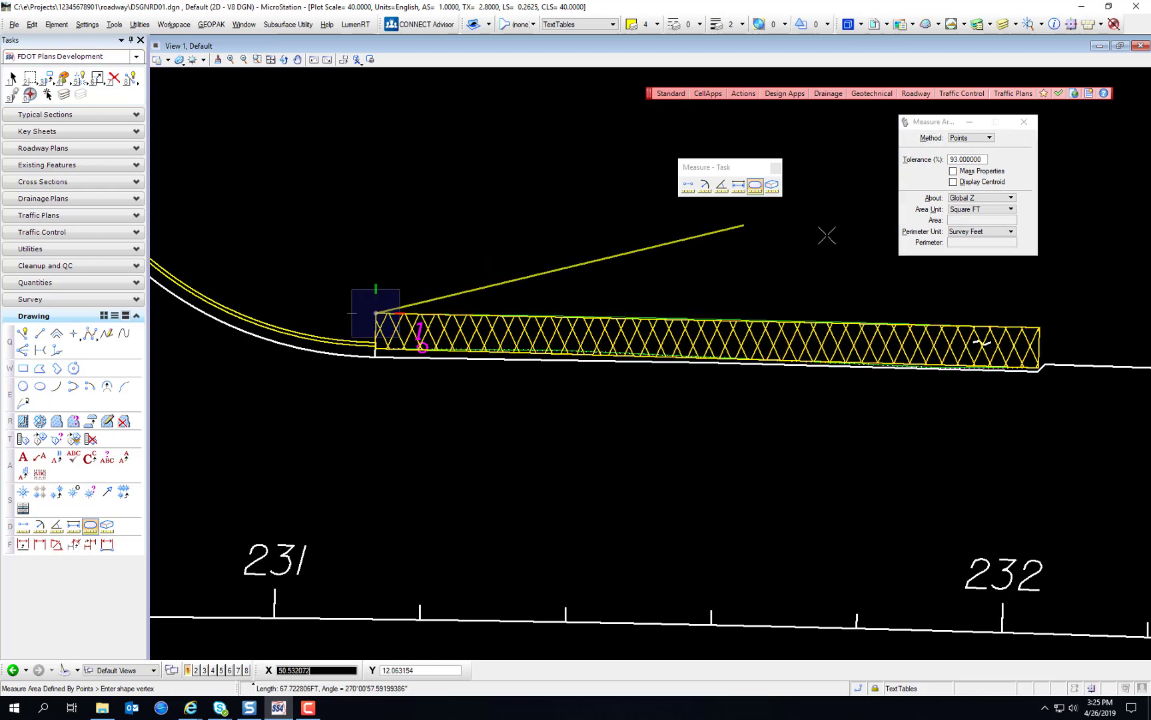
left_click(1040, 327)
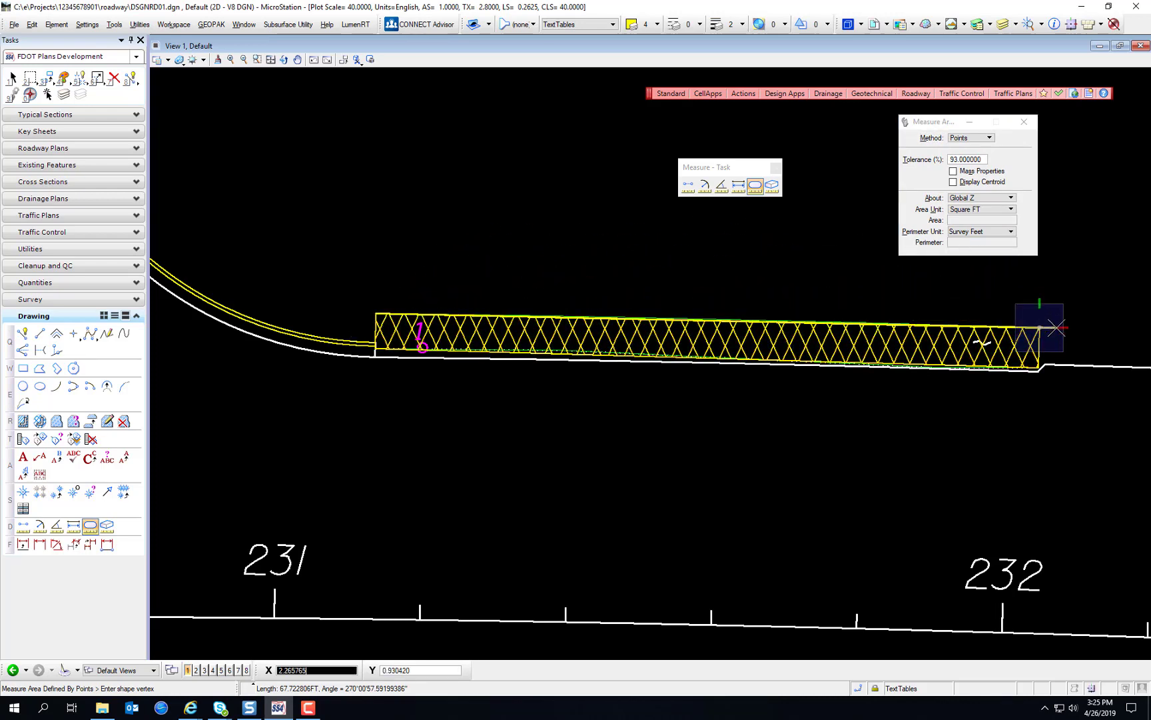
Pick the bottom-right and bottom-left corners and finish: 471.8334 sq ft, 192.729532 ft perimeter.
scroll(1035, 371, "up", 3)
left_click(1039, 368)
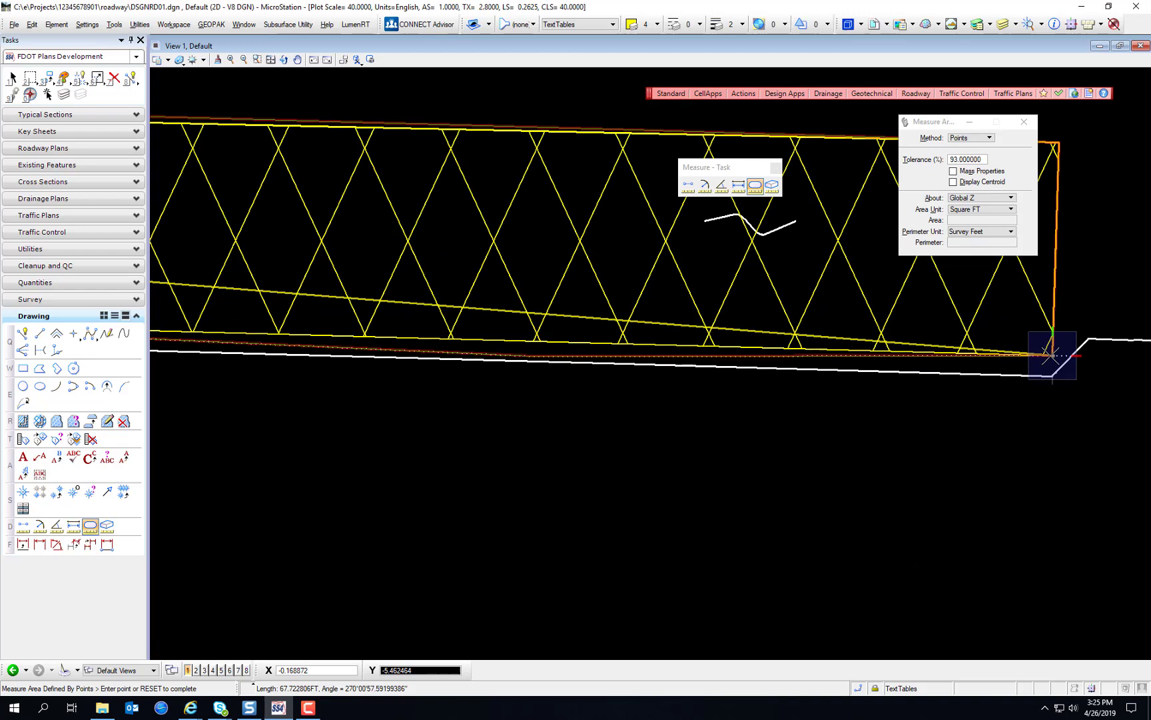
scroll(1052, 354, "down", 3)
mouse_move(478, 437)
middle_mouse_down()
mouse_move(334, 359)
mouse_move(783, 387)
middle_mouse_up()
scroll(552, 380, "up", 6)
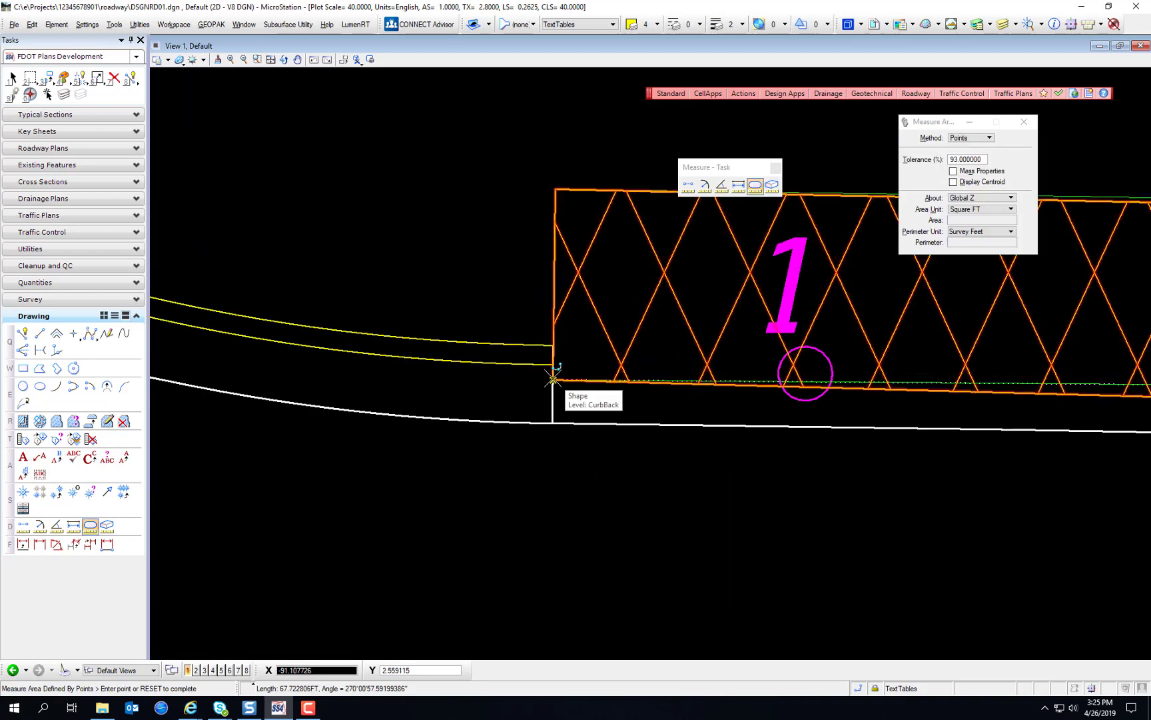
left_click(552, 379)
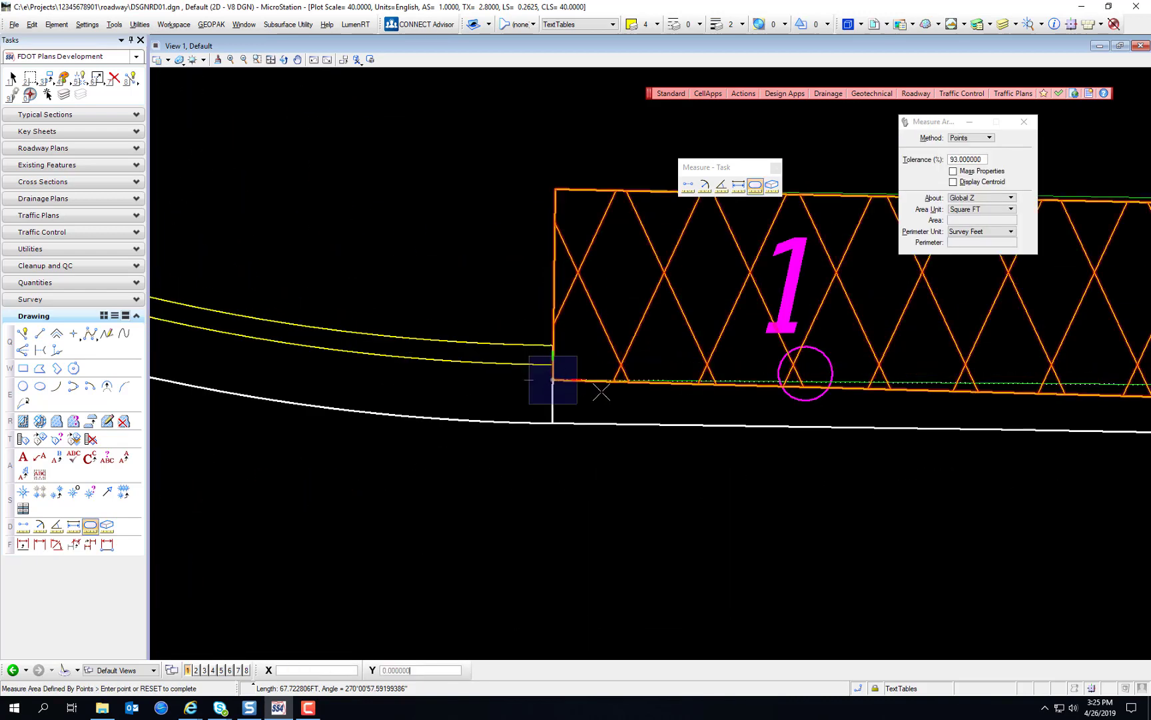
right_click(484, 224)
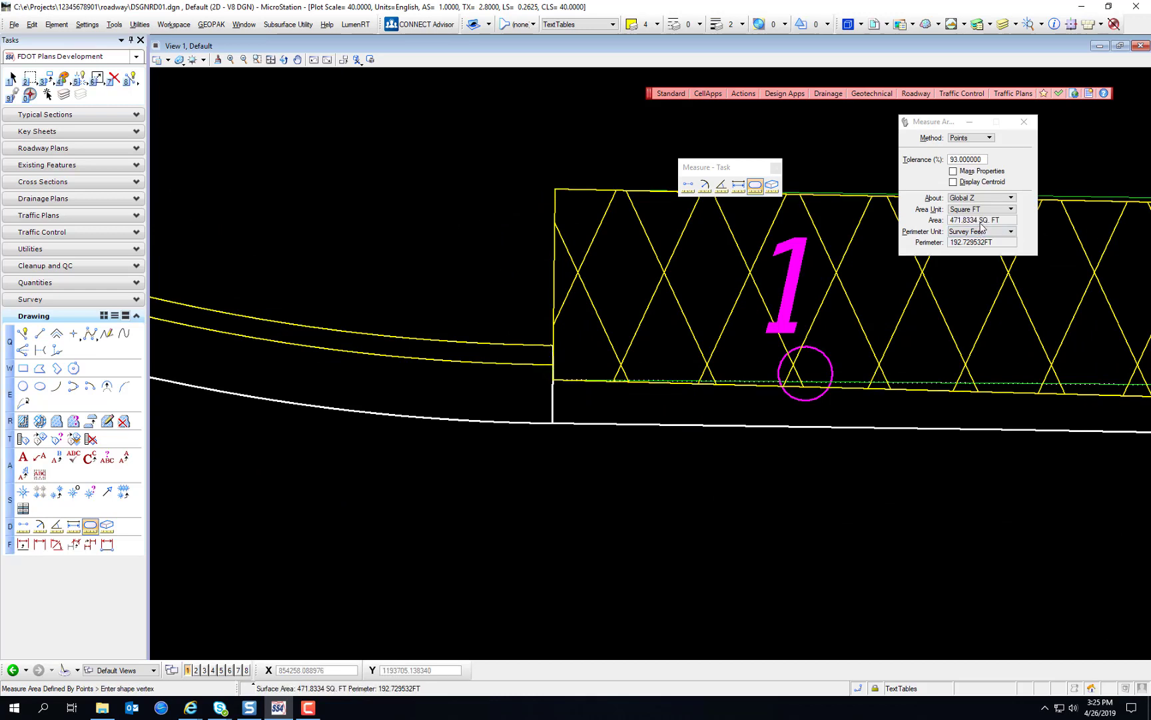